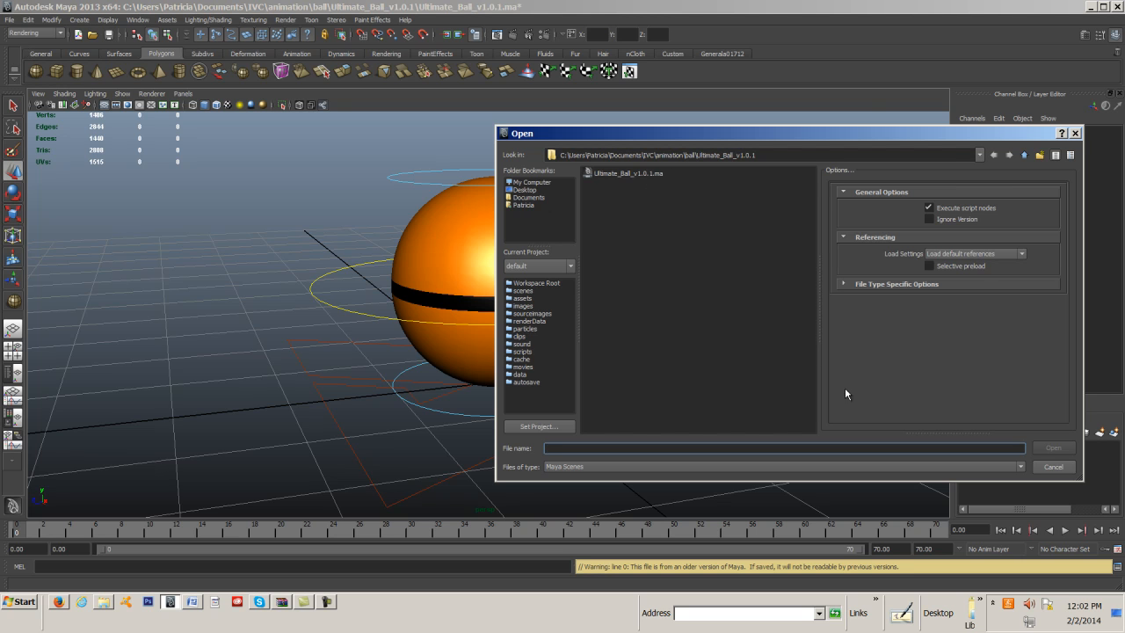
Close the Open dialog without loading a file and select the ball's root control.
click(1074, 132)
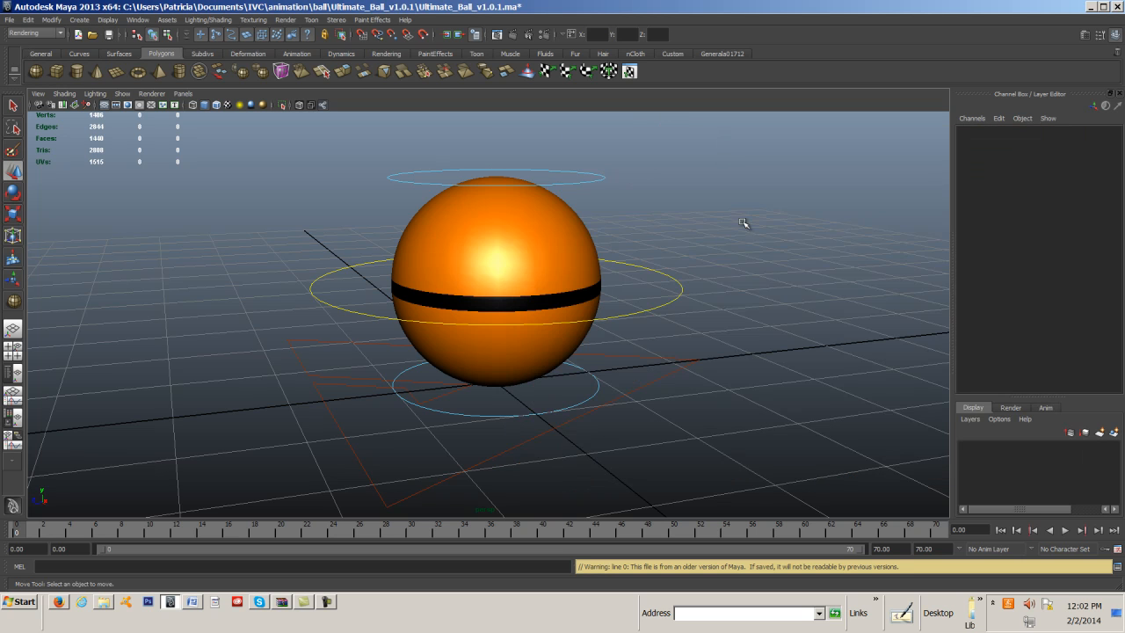
click(595, 411)
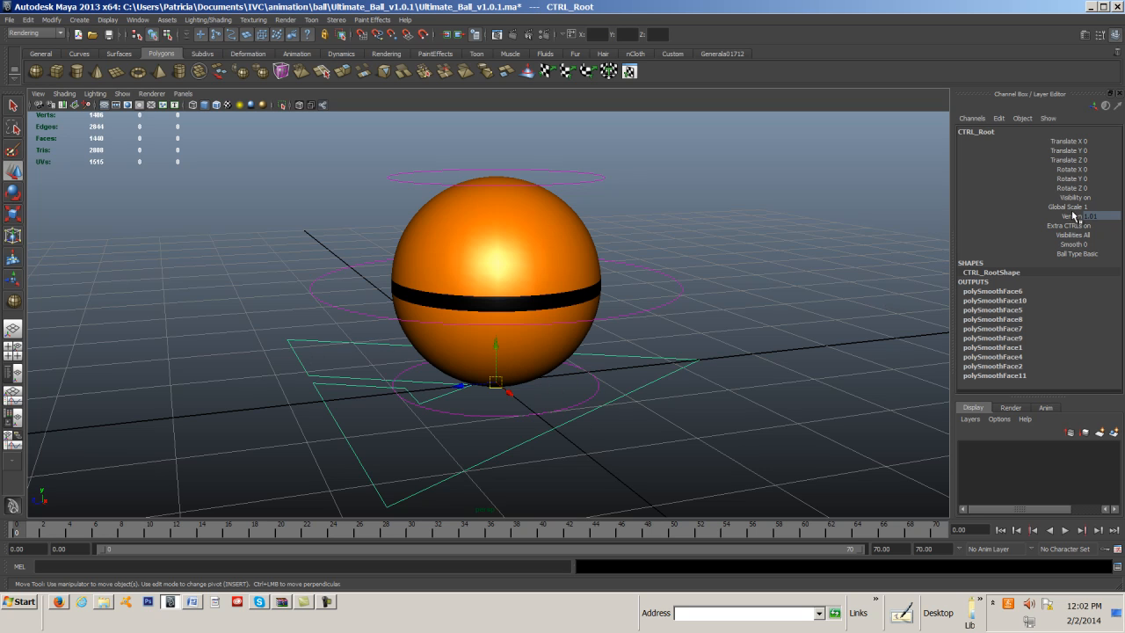
Try the Simple, Basic, Checker, Football1 and Football2 ball types on the root control.
click(1066, 254)
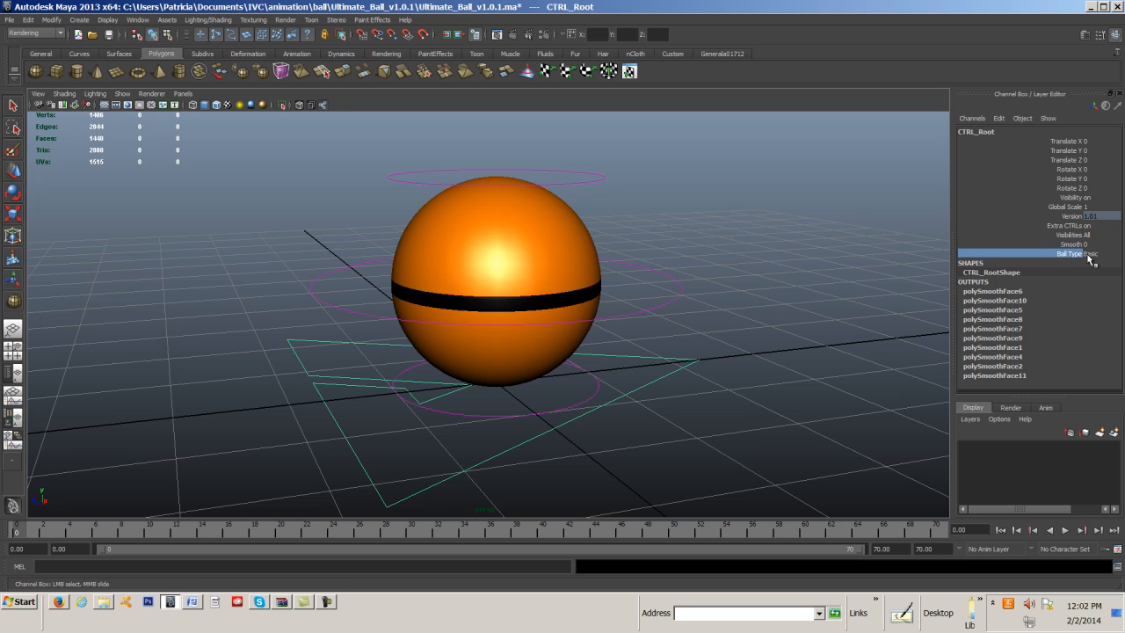
click(1090, 254)
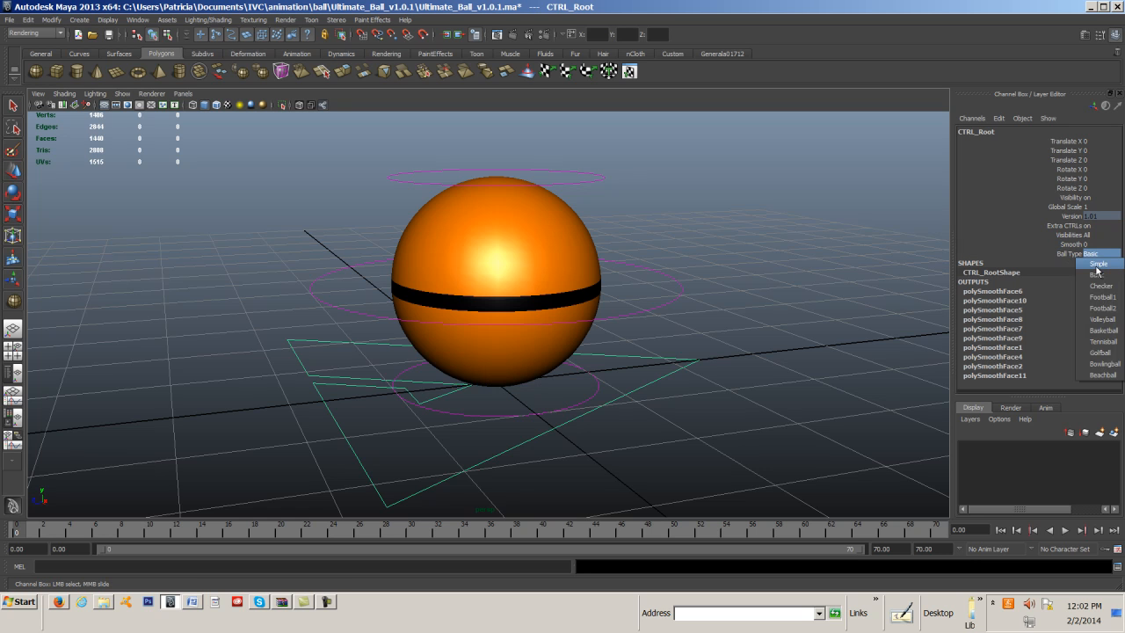
click(1095, 264)
click(1097, 255)
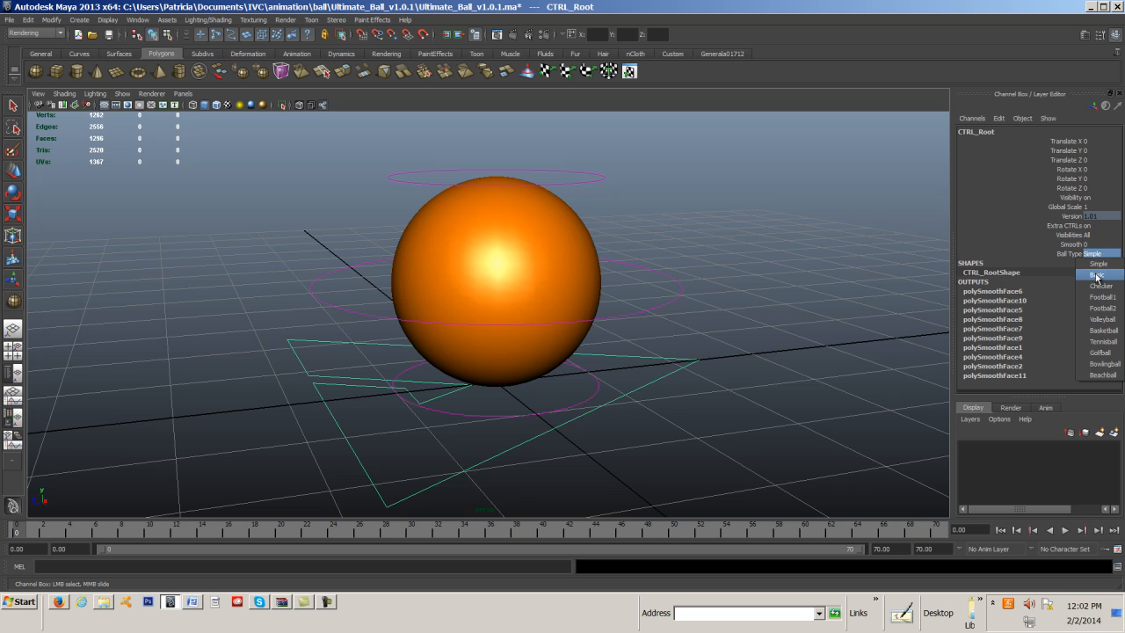
click(1097, 274)
click(1096, 254)
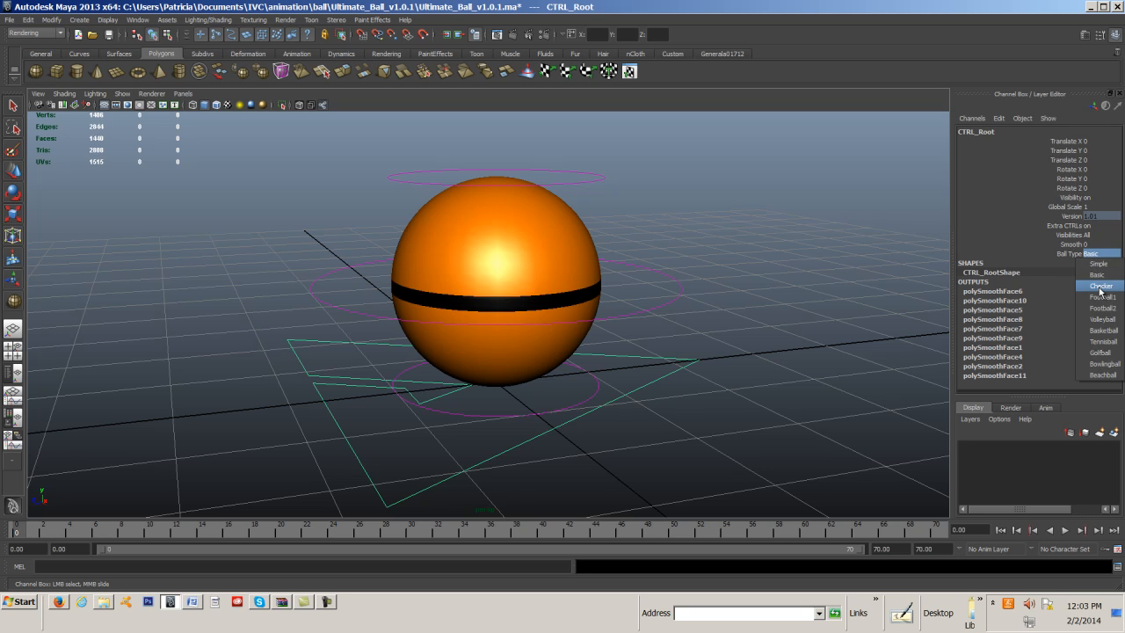
click(1101, 286)
click(1097, 256)
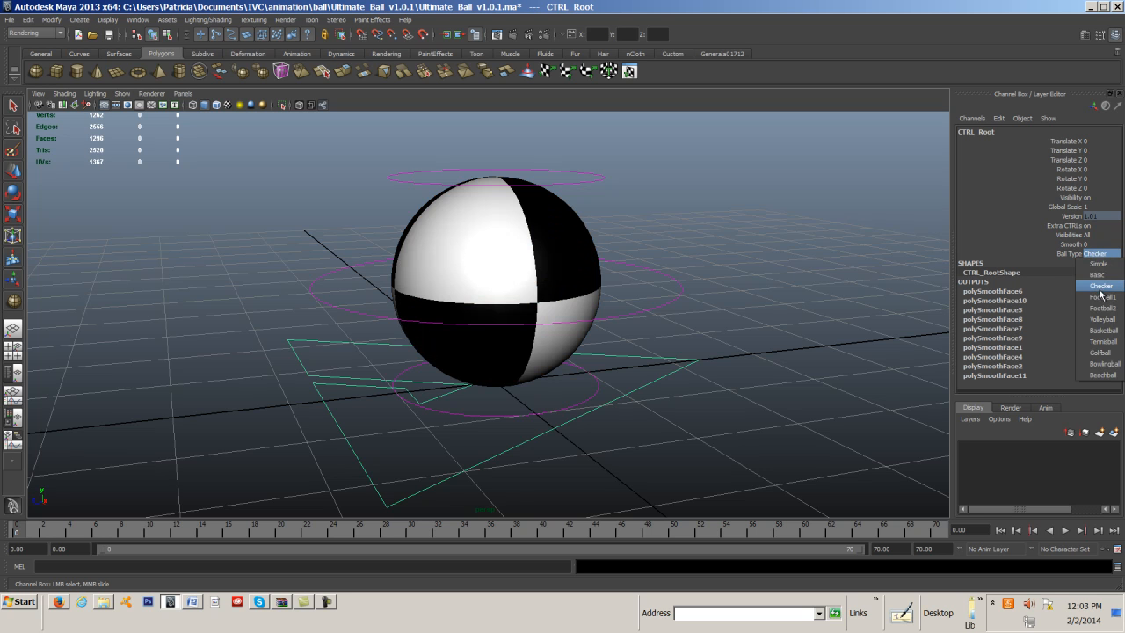
click(1106, 299)
click(1099, 255)
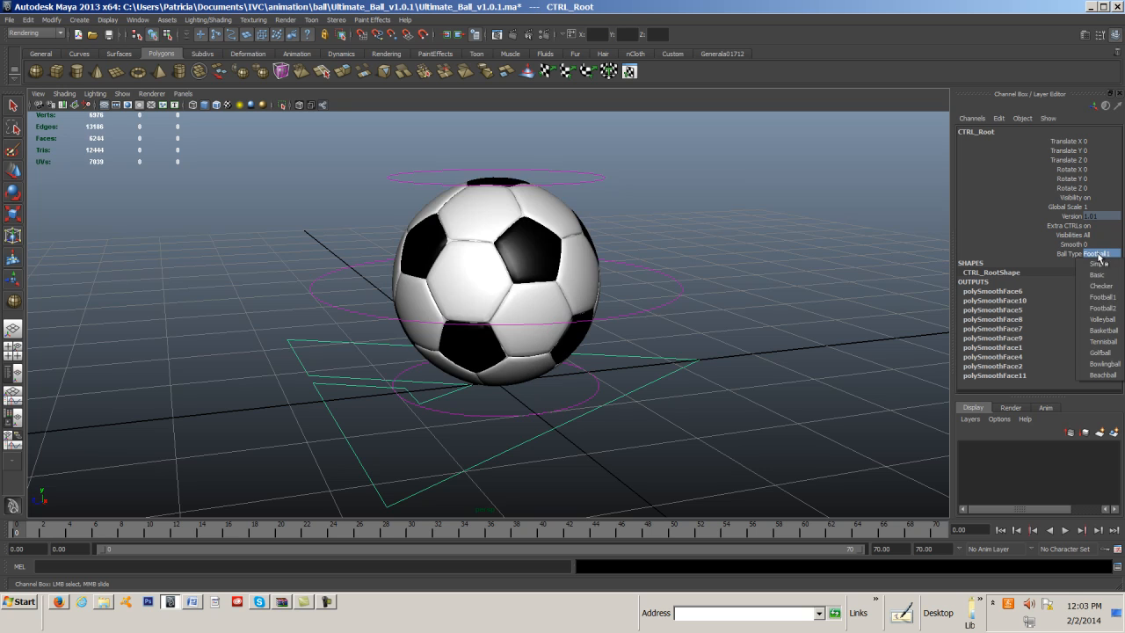
click(1105, 310)
Try the Volleyball, Basketball, Tennisball, Golfball and Bowlingball ball types on the root control.
click(1101, 255)
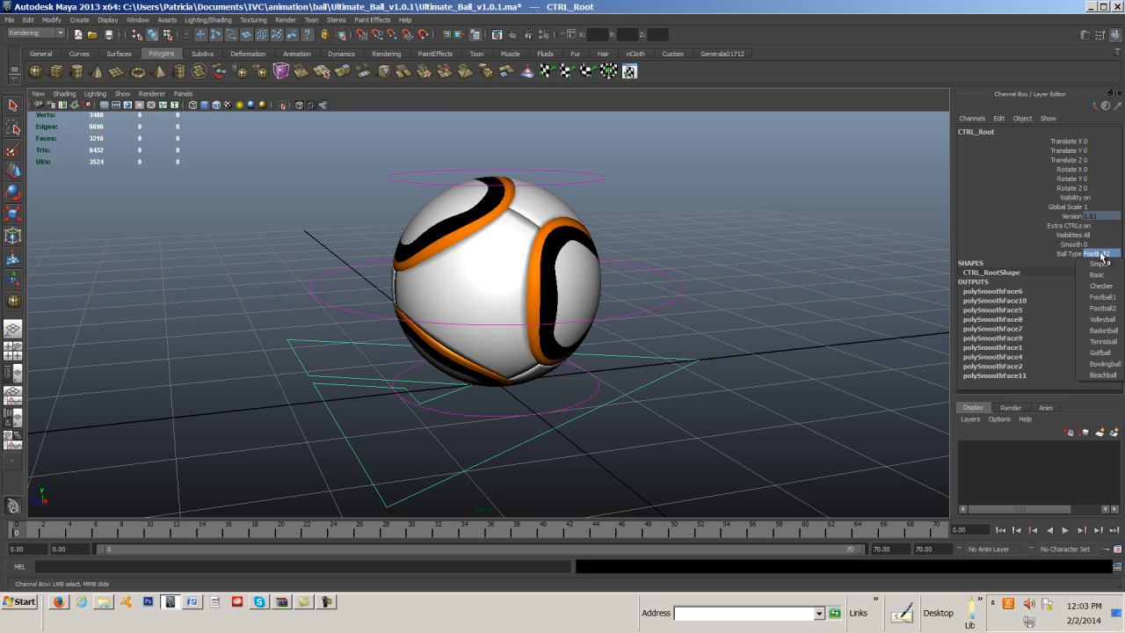
click(1108, 322)
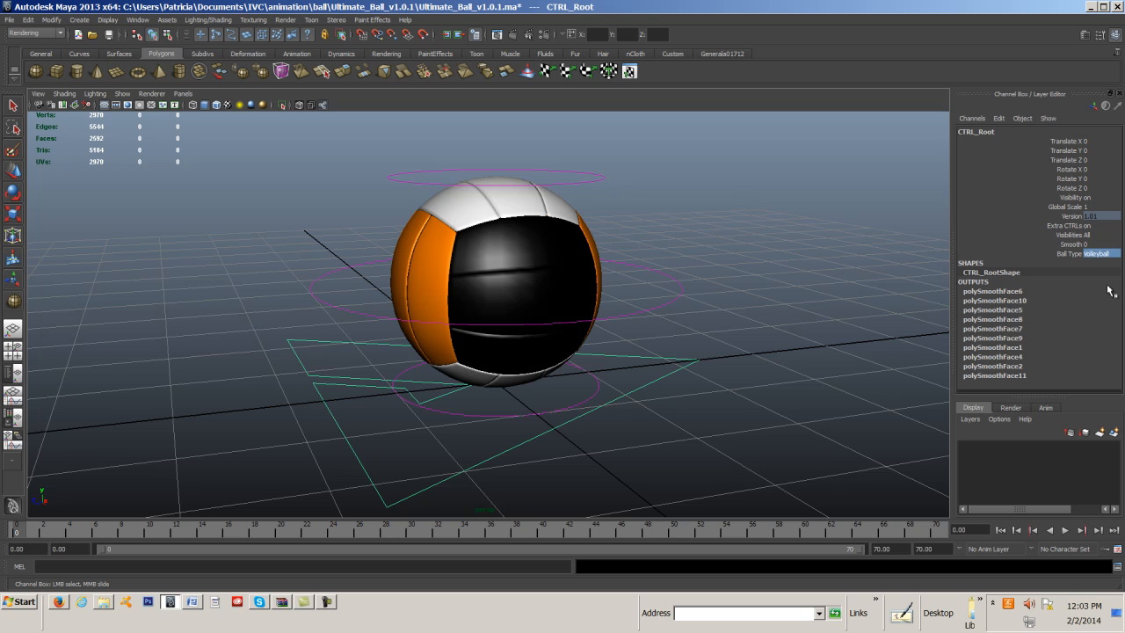
click(1102, 255)
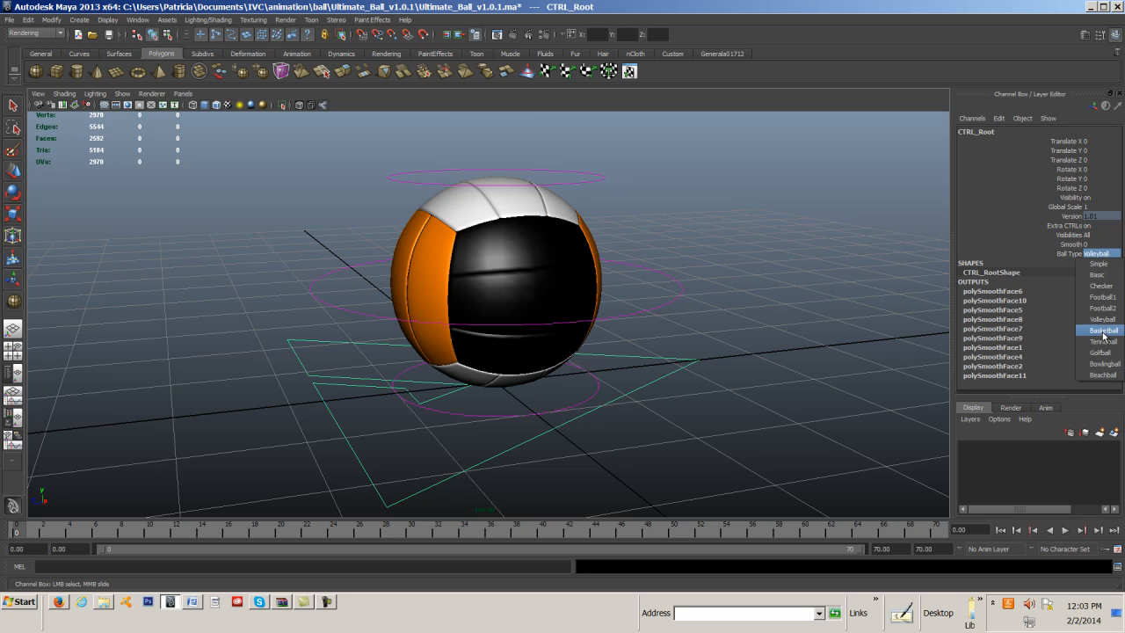
click(1104, 331)
click(1101, 256)
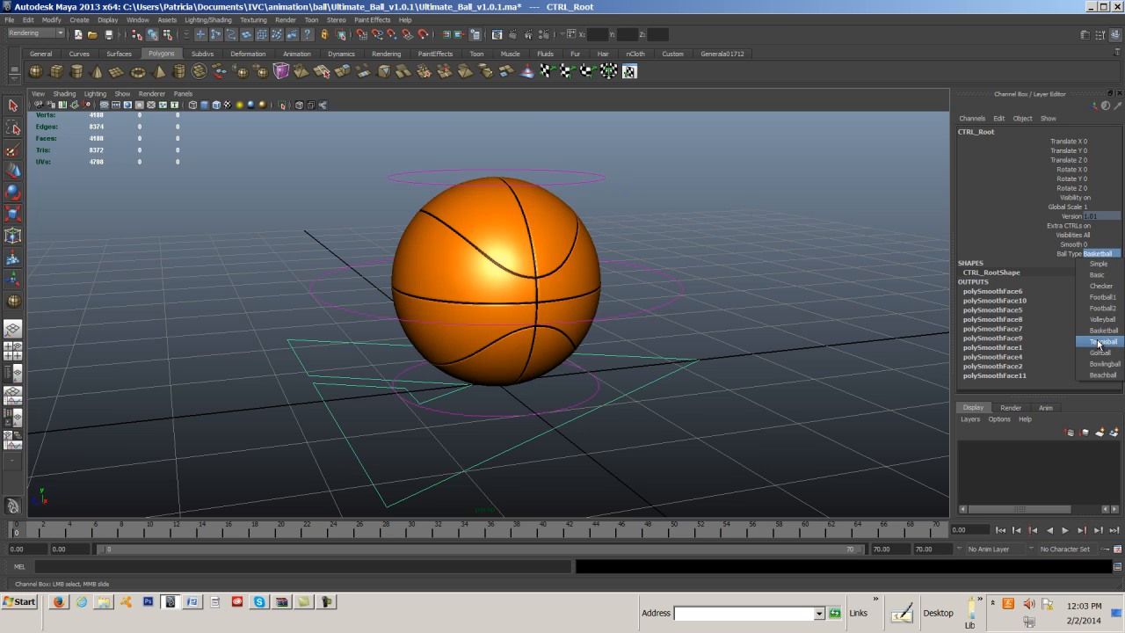
click(1101, 333)
click(1099, 255)
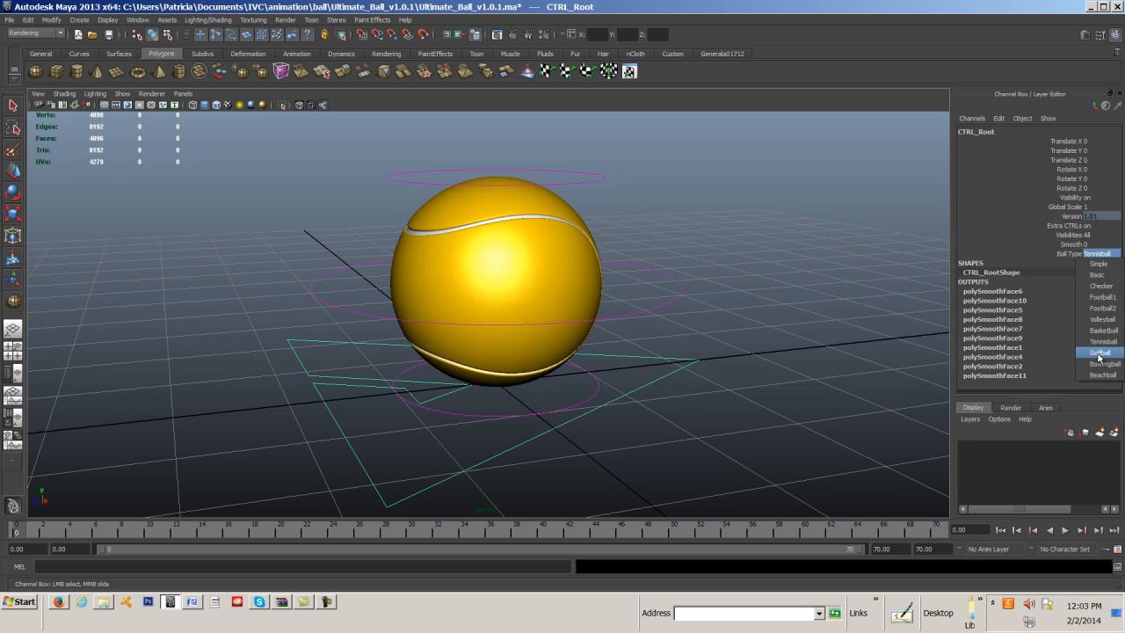
click(1101, 359)
click(1099, 254)
click(1104, 363)
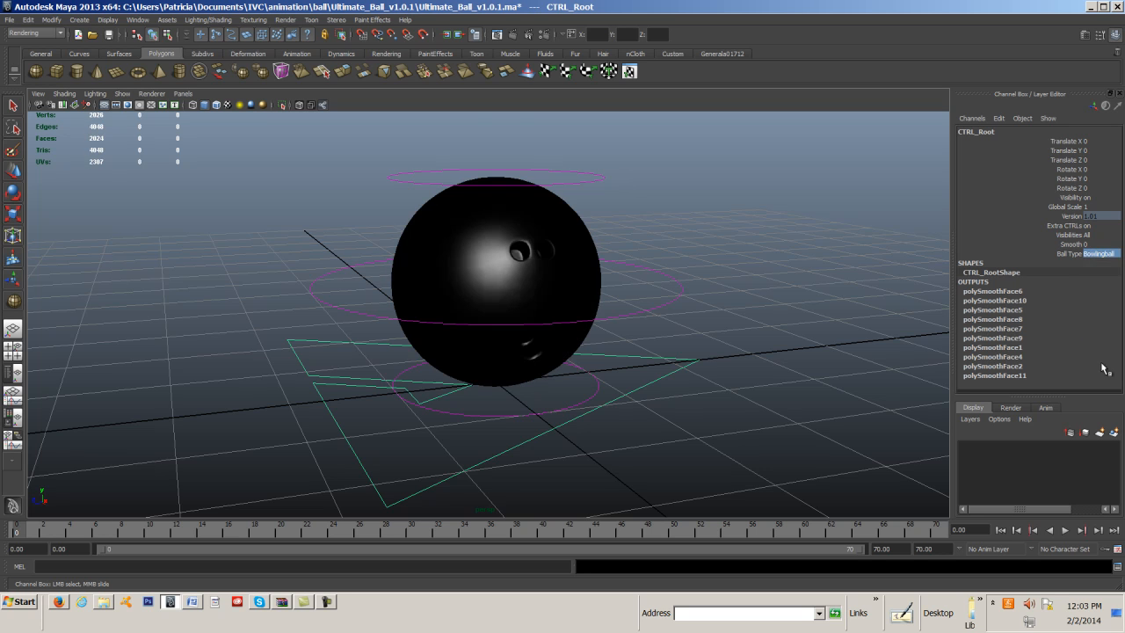
Set the Ball Type to Beachball and deselect the root control.
click(1095, 257)
click(1103, 375)
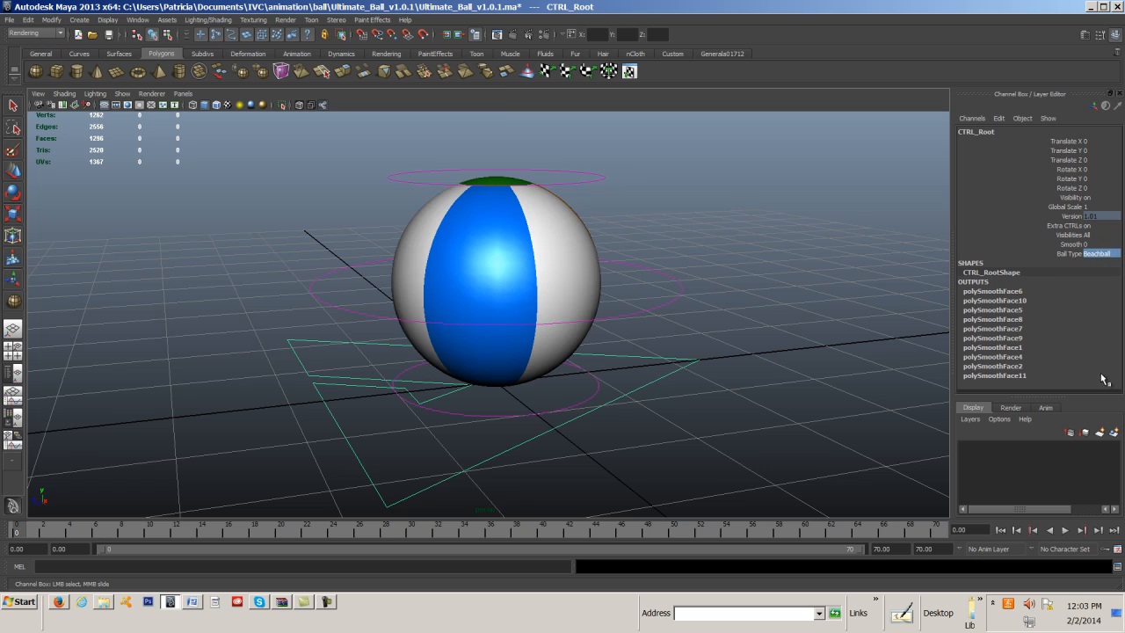
click(1107, 255)
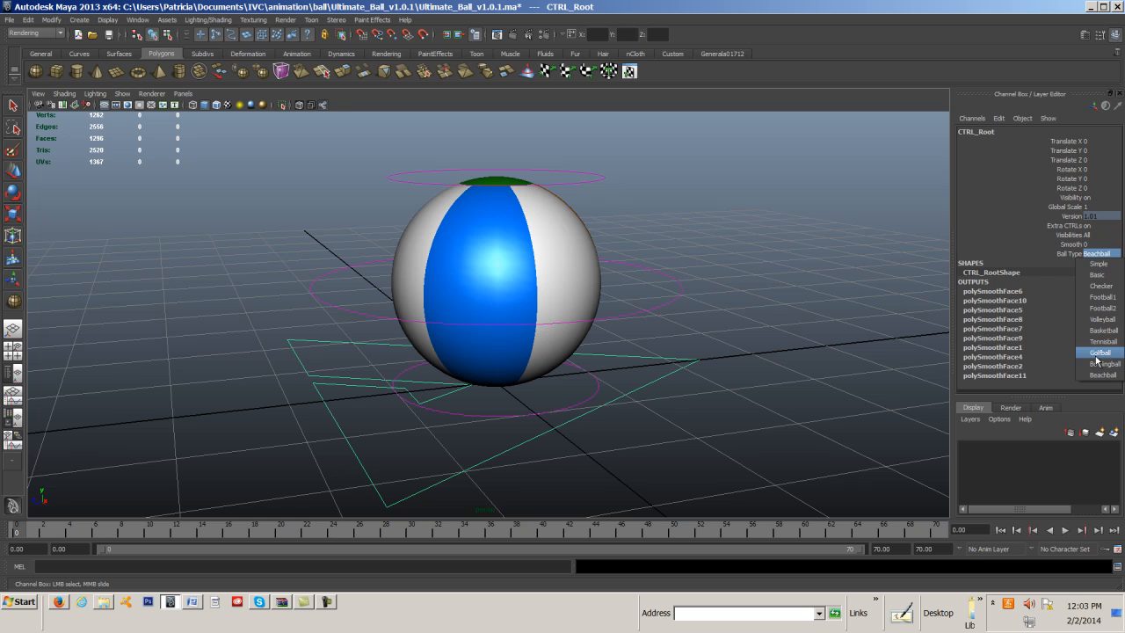
click(826, 343)
Select the rig's top, main and bottom controls one after another to inspect them with the Move tool.
key(w)
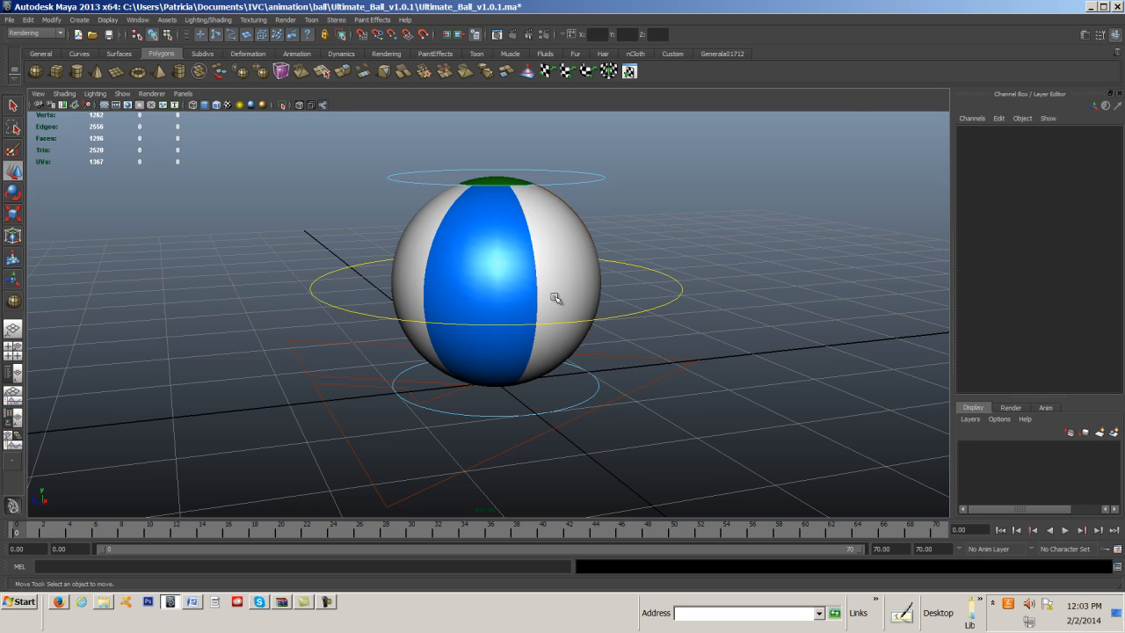
click(598, 179)
click(677, 301)
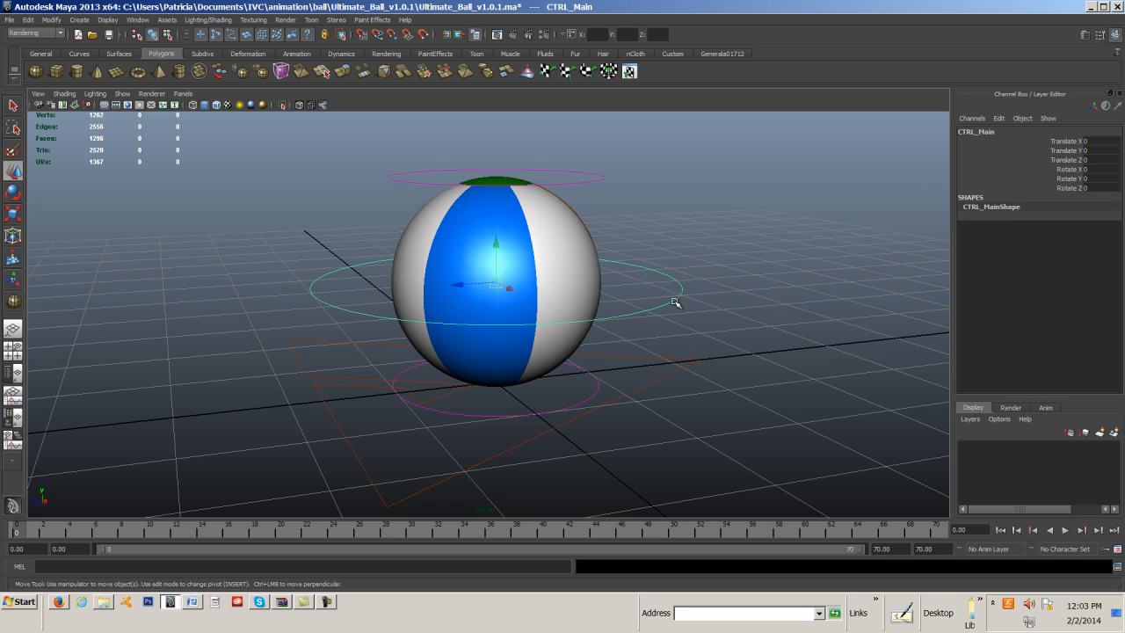
click(598, 385)
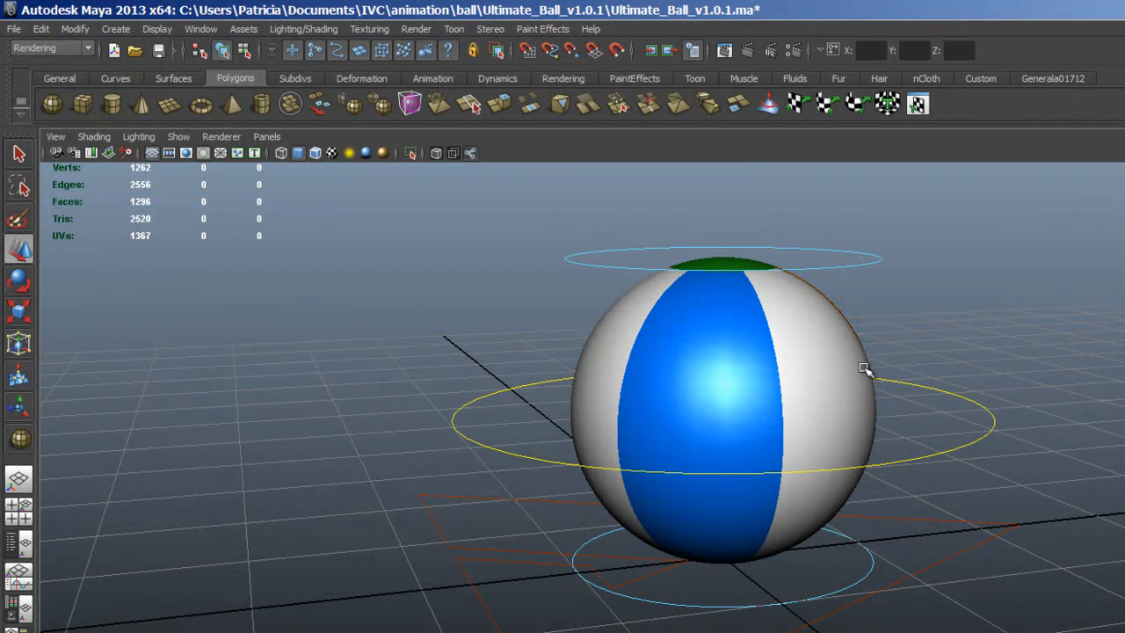
Move the ball's top control down to test the squash, and undo the move.
click(816, 264)
drag(728, 212, 723, 236)
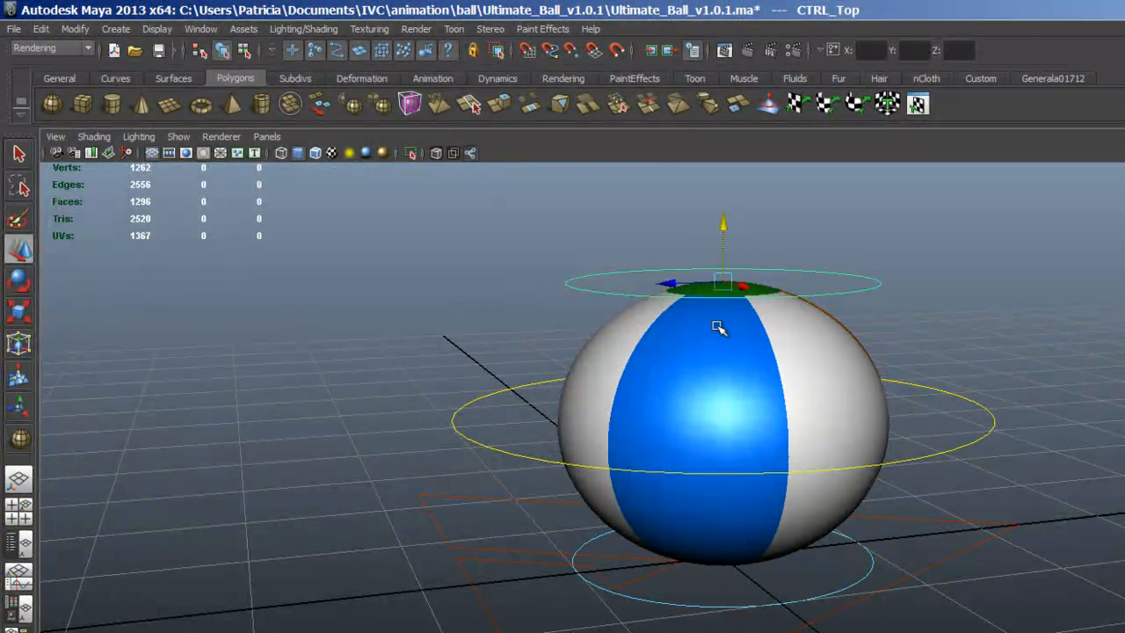
click(41, 29)
click(52, 49)
Move the ball's bottom control up to flatten the ball, and undo the move.
click(691, 607)
drag(720, 509, 723, 256)
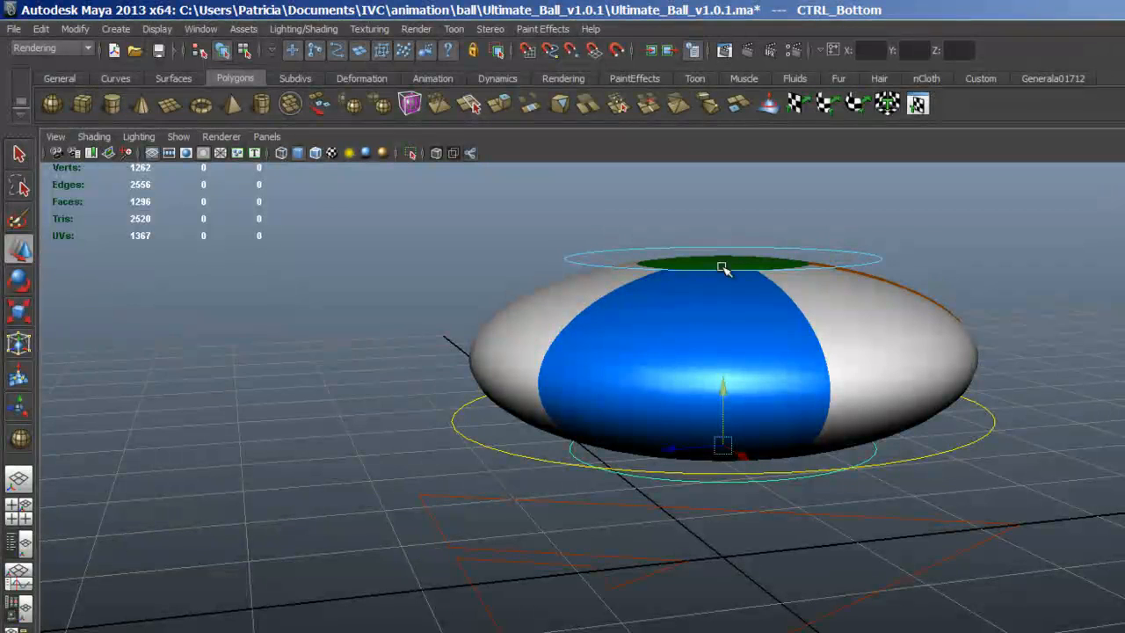
click(41, 29)
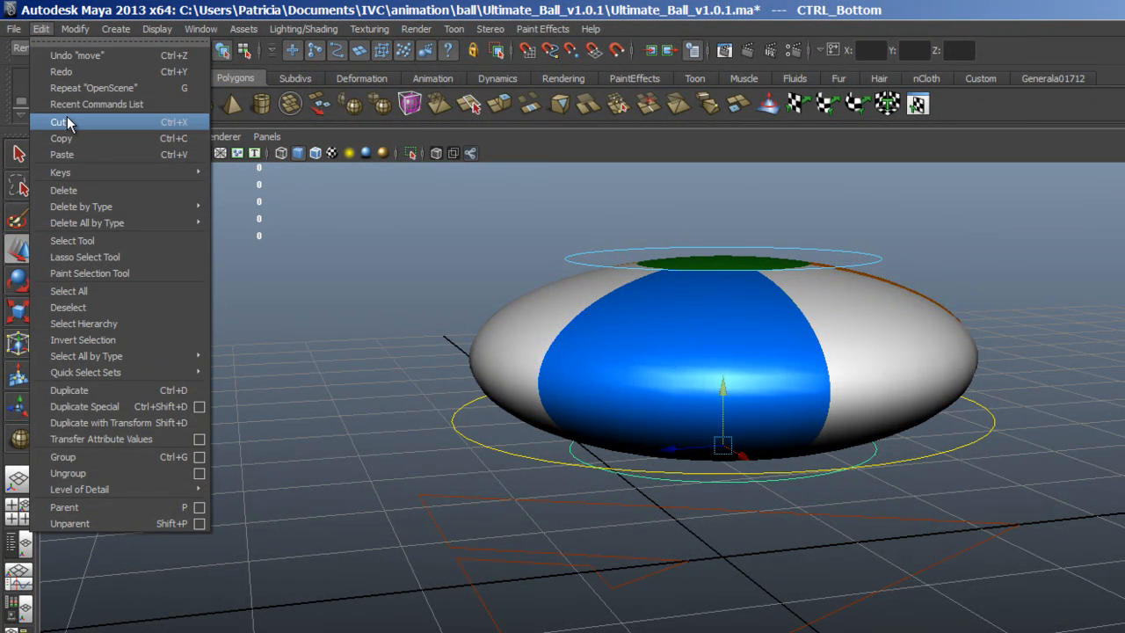
click(54, 55)
Move the whole ball with its main control as a test, and undo the move.
click(578, 459)
drag(725, 357, 688, 368)
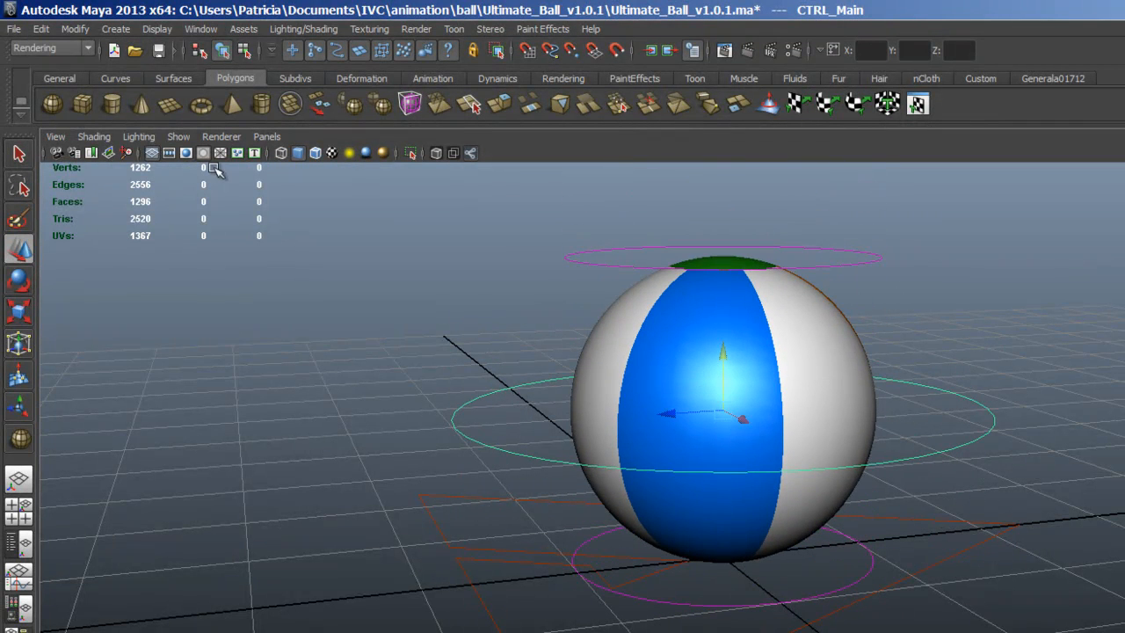
click(41, 29)
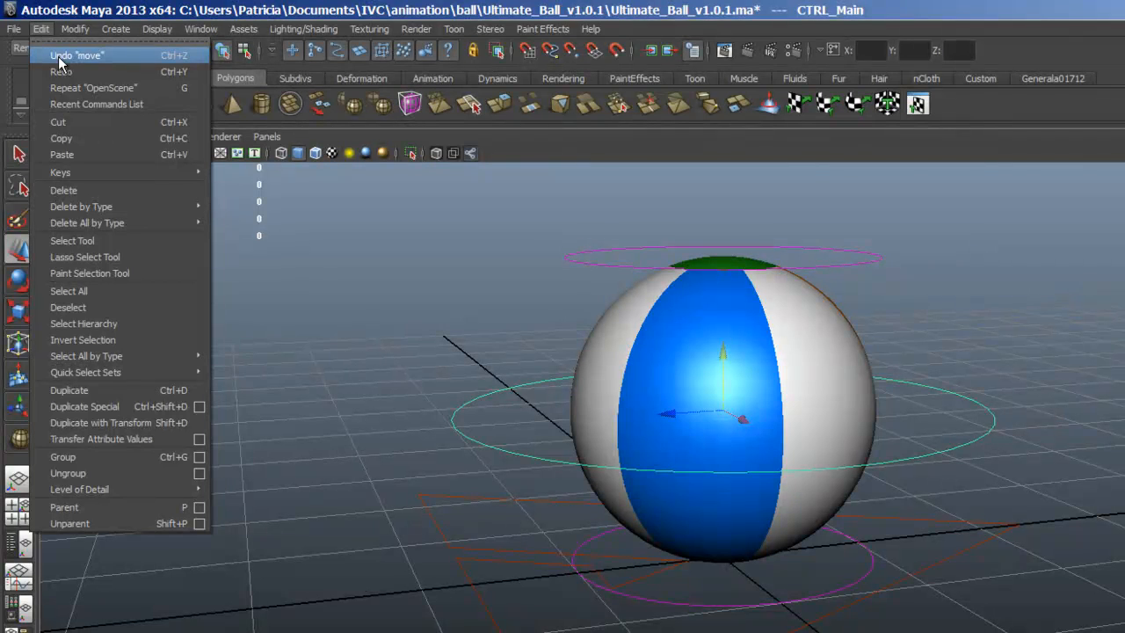
click(59, 58)
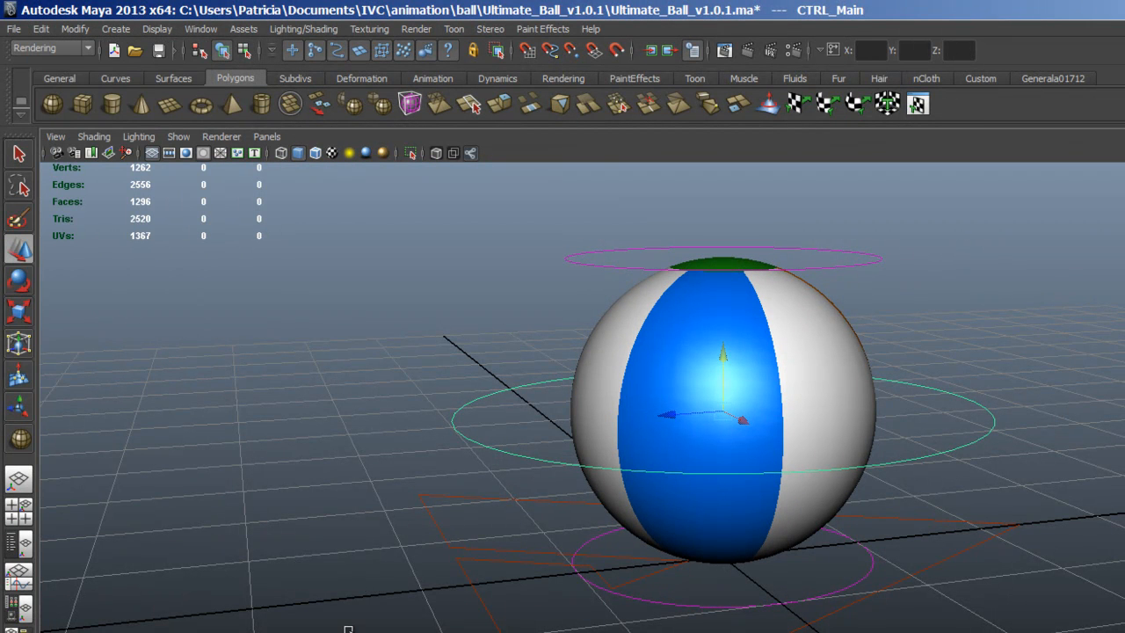
Switch the workspace to the Persp/Graph layout with two panes stacked.
click(19, 580)
drag(601, 419, 610, 549)
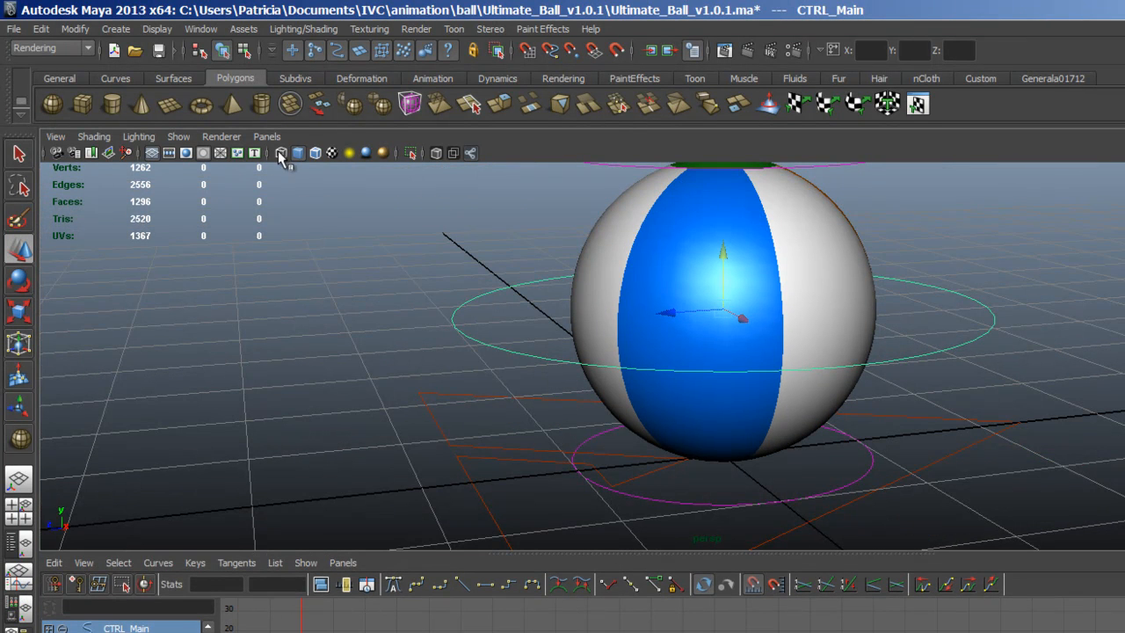
click(266, 136)
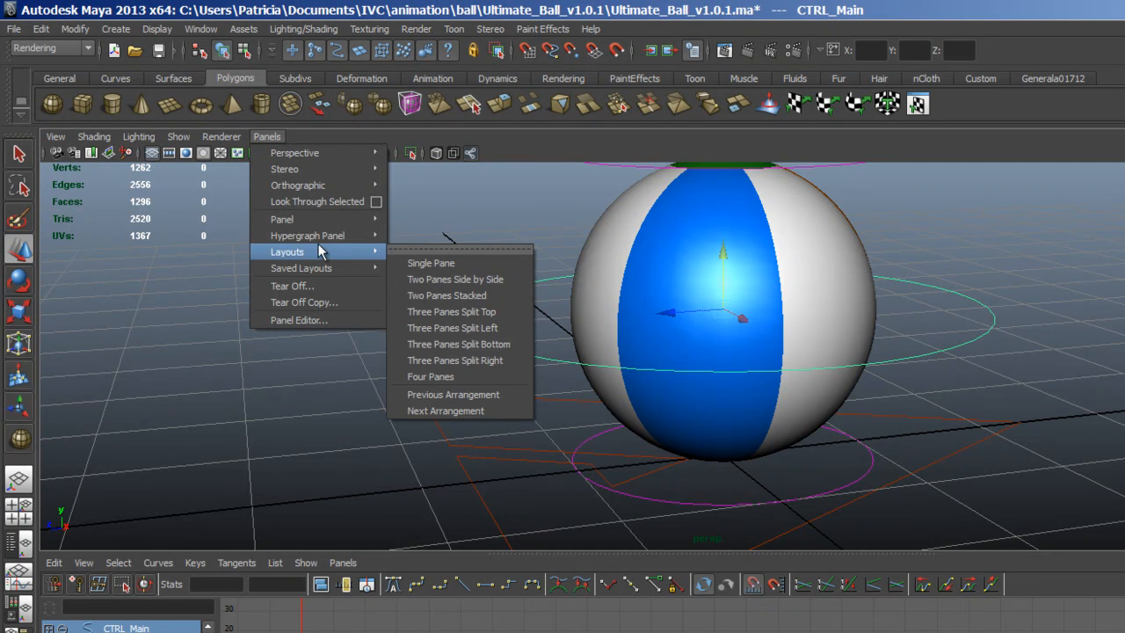
mouse_move(367, 241)
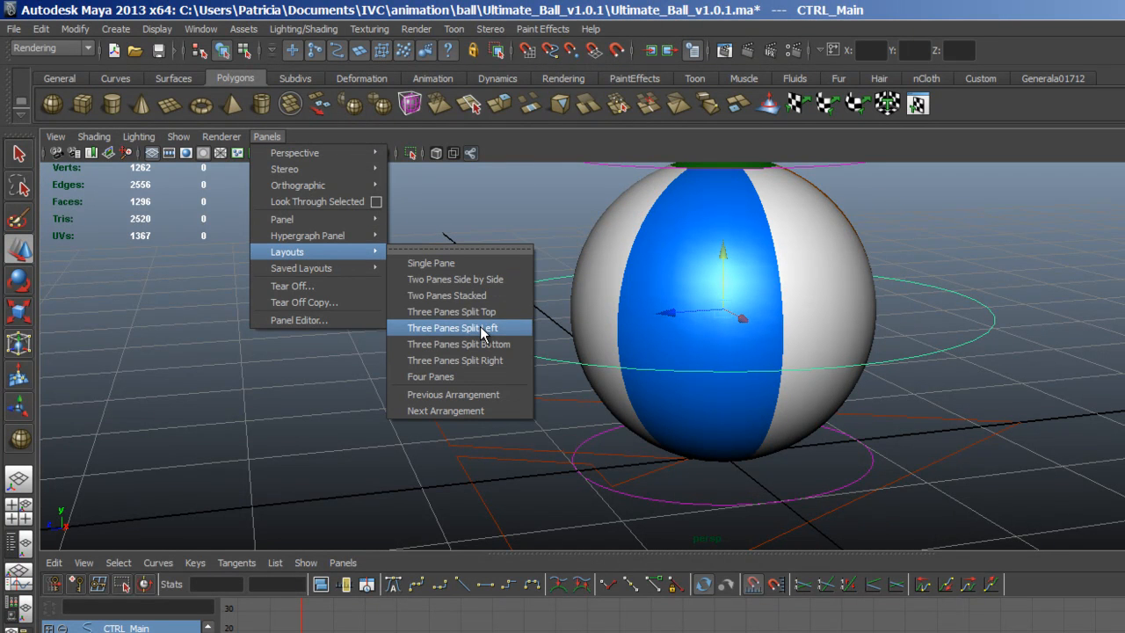
click(479, 297)
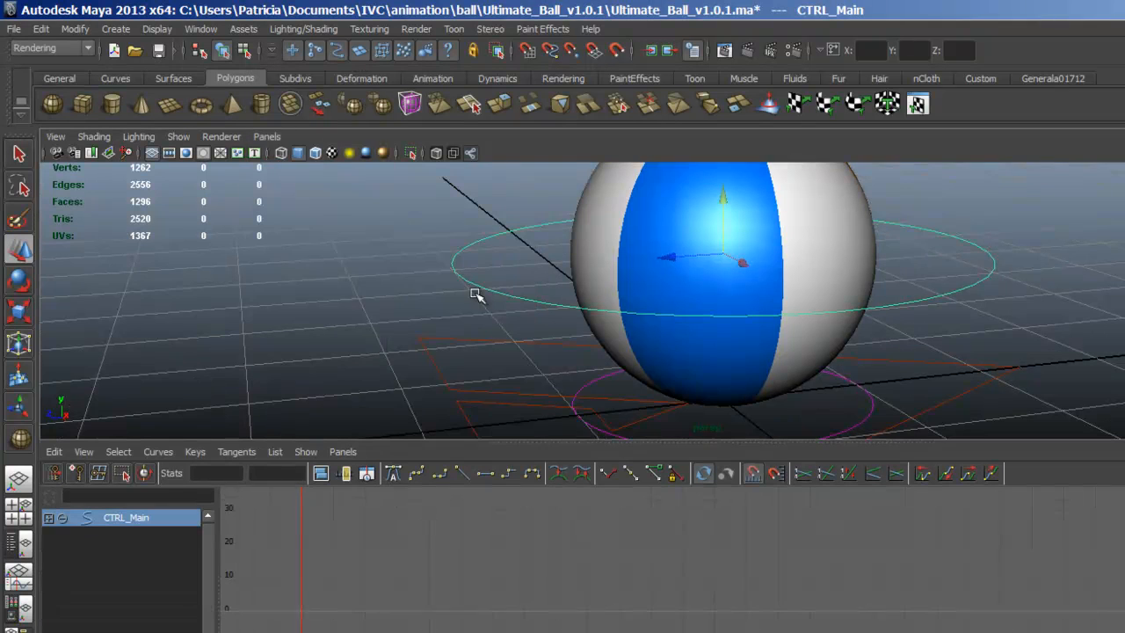
Change the upper pane to the orthographic side view and enlarge it above the graph editor.
click(267, 137)
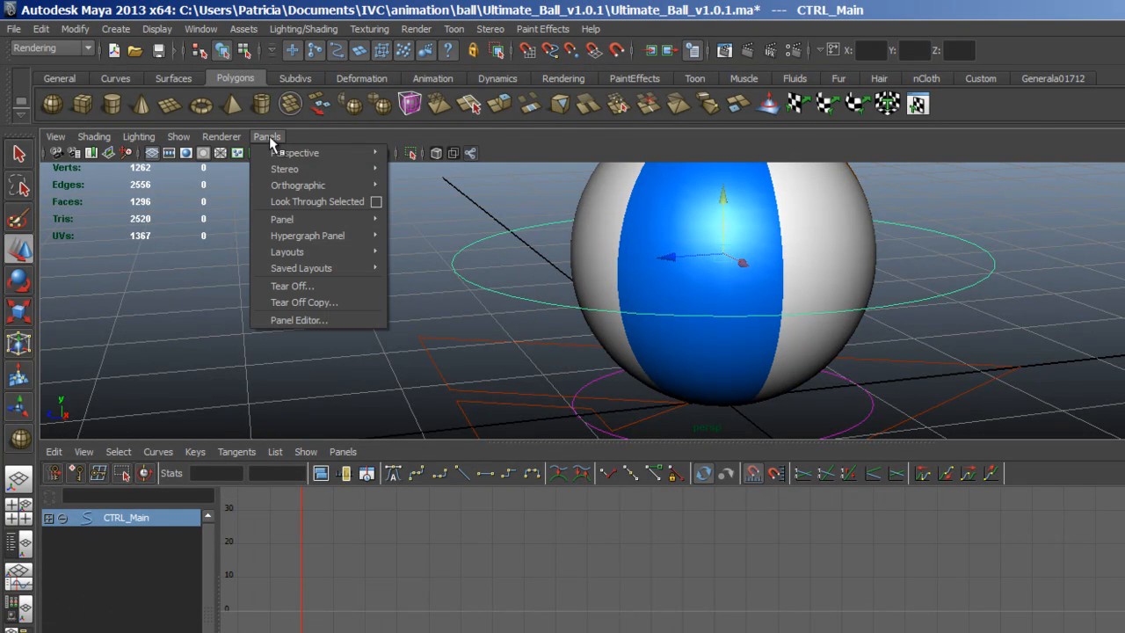
mouse_move(292, 188)
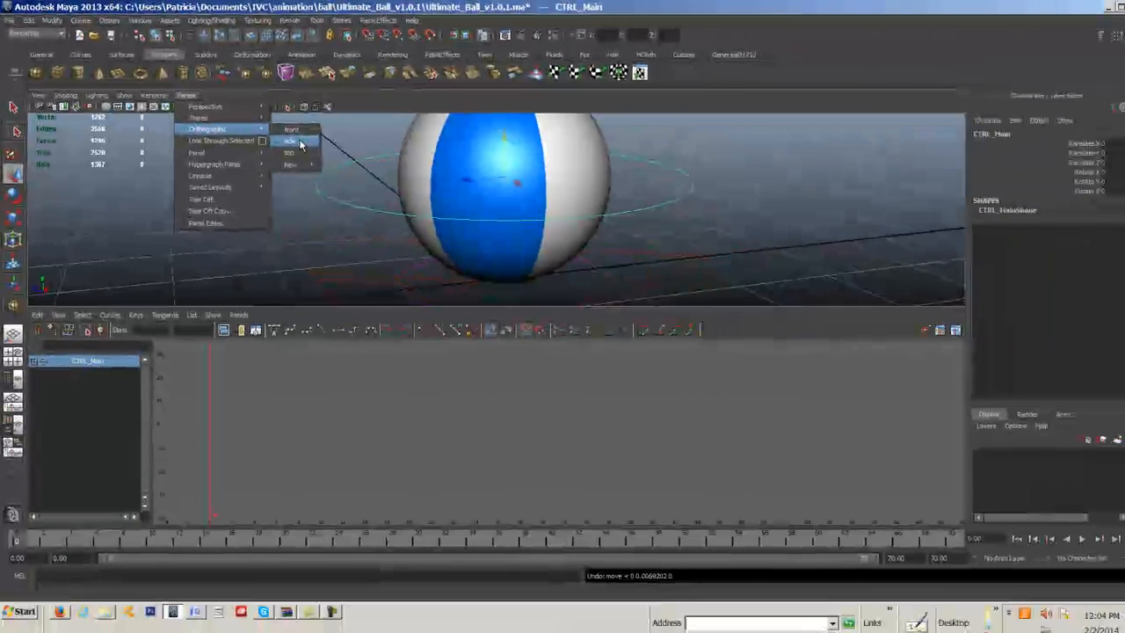
click(418, 185)
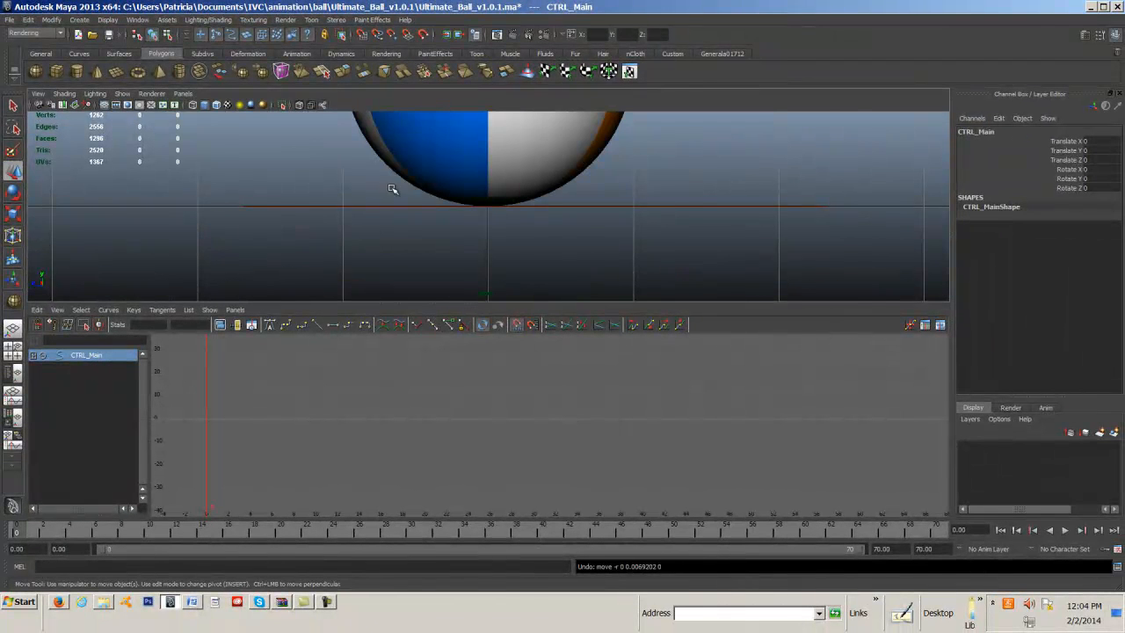
scroll(393, 189, down, 5)
drag(456, 302, 468, 404)
alt+middle_drag(588, 343, 462, 362)
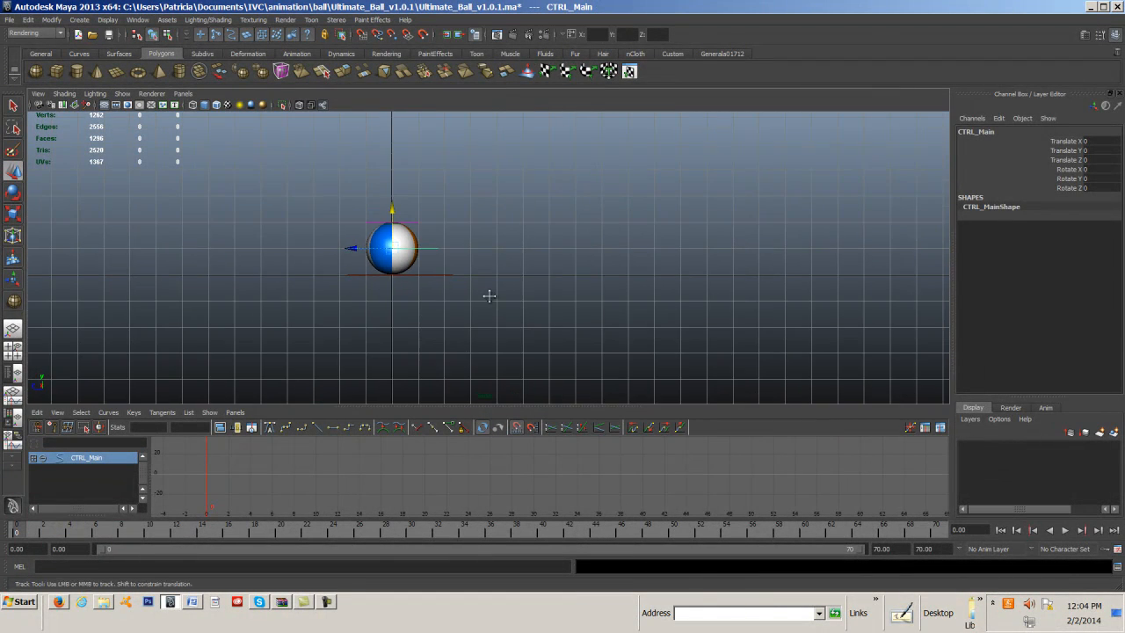
alt+middle_drag(489, 296, 479, 351)
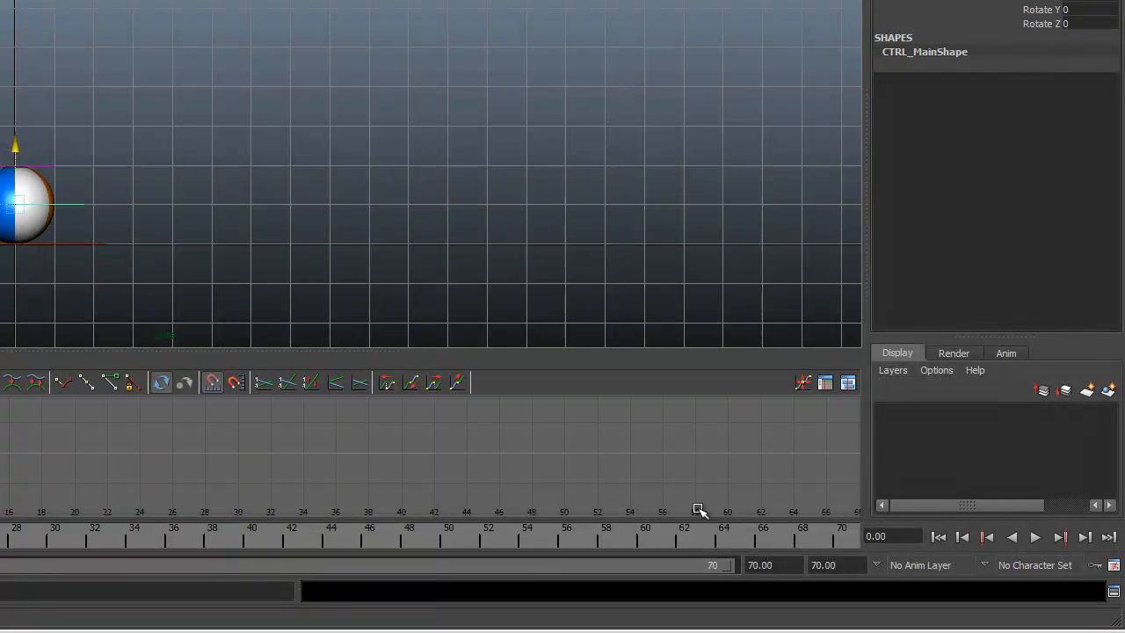
Set both the playback end time and the animation end time to 20 frames.
click(757, 564)
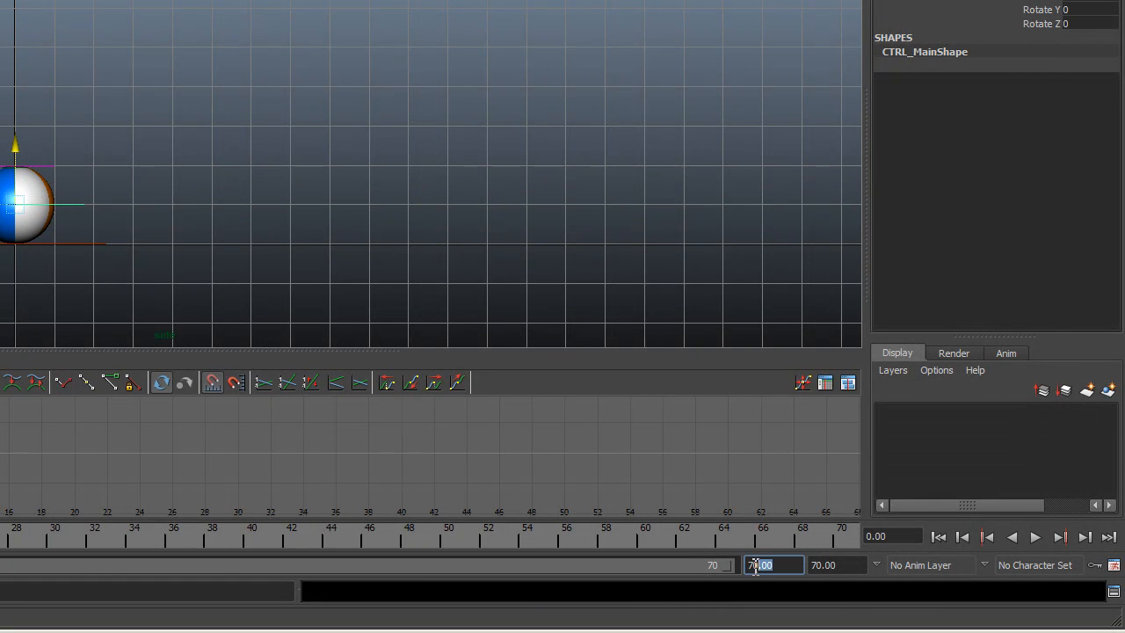
text(20)
click(812, 566)
text(20)
key(Return)
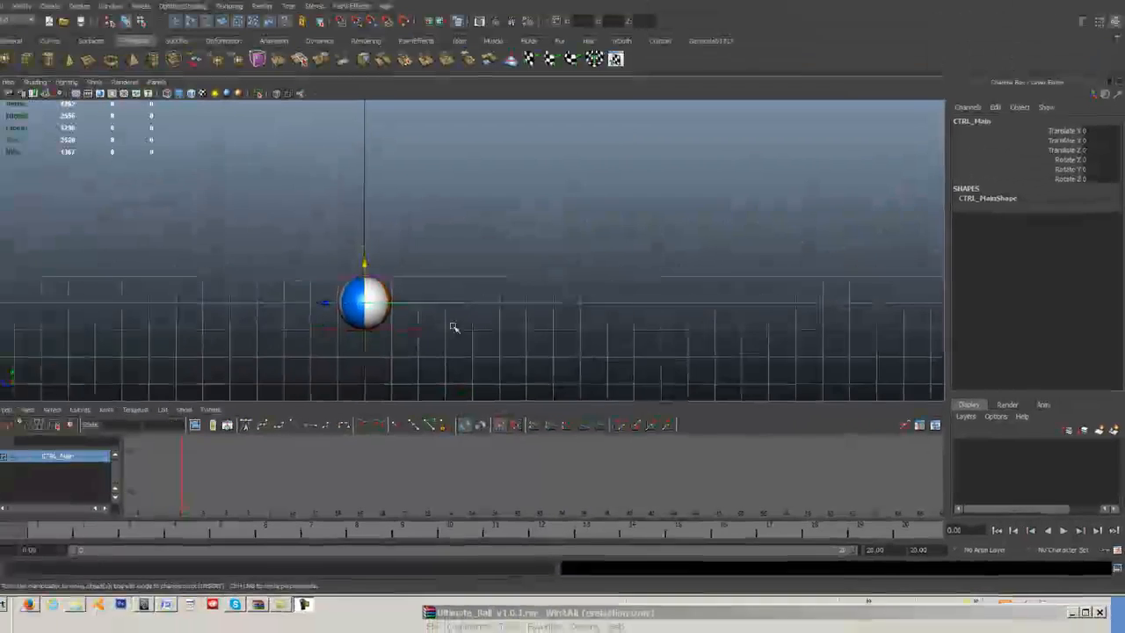
Go to frame 0 and raise the ball with its main control to about 1.05 in Y.
click(30, 536)
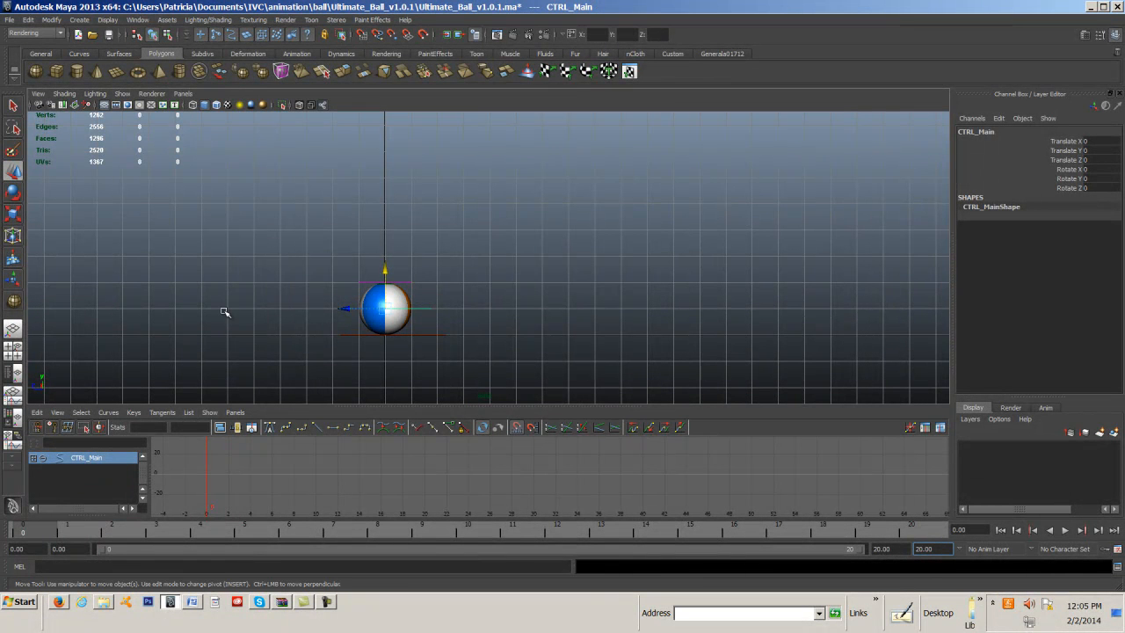
drag(398, 315, 408, 283)
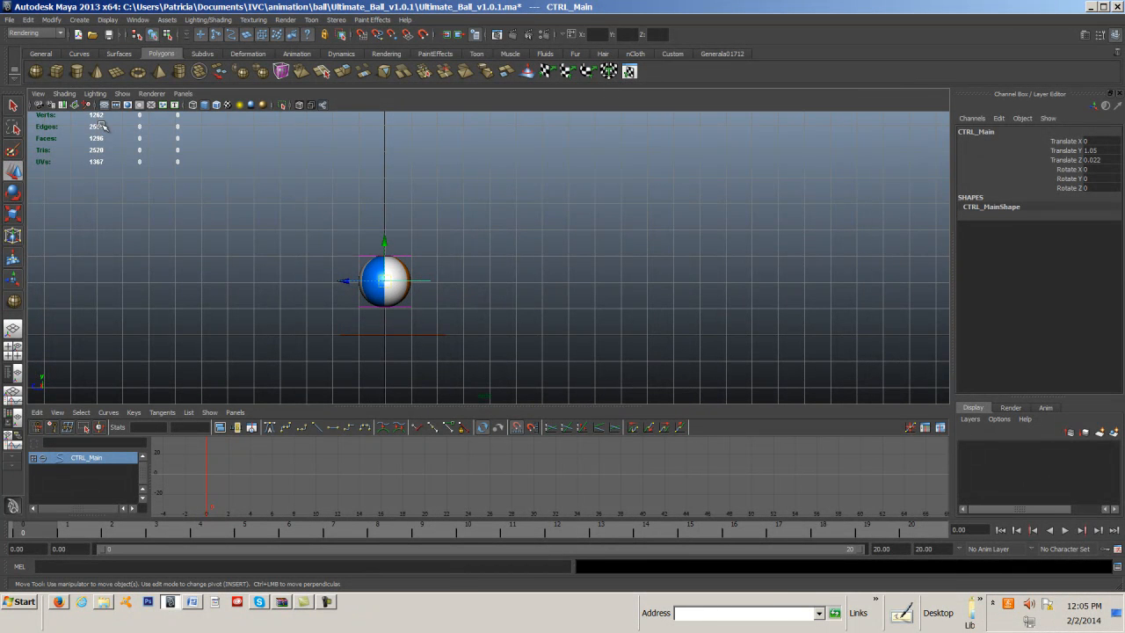
Hide the NURBS curves in the side view and show them again.
click(122, 94)
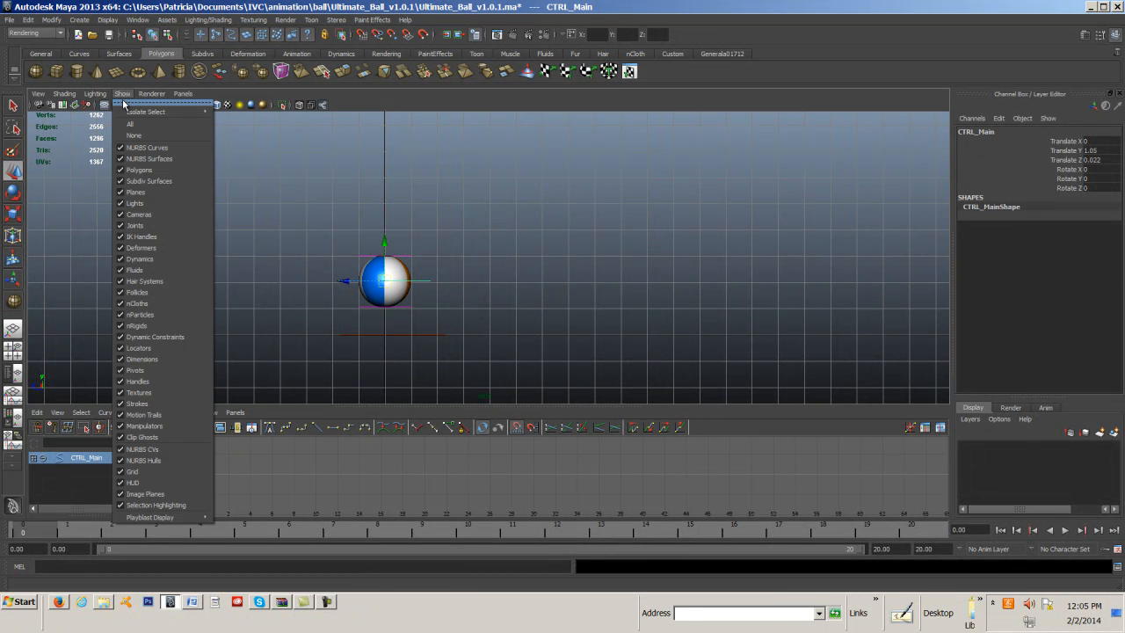
click(123, 104)
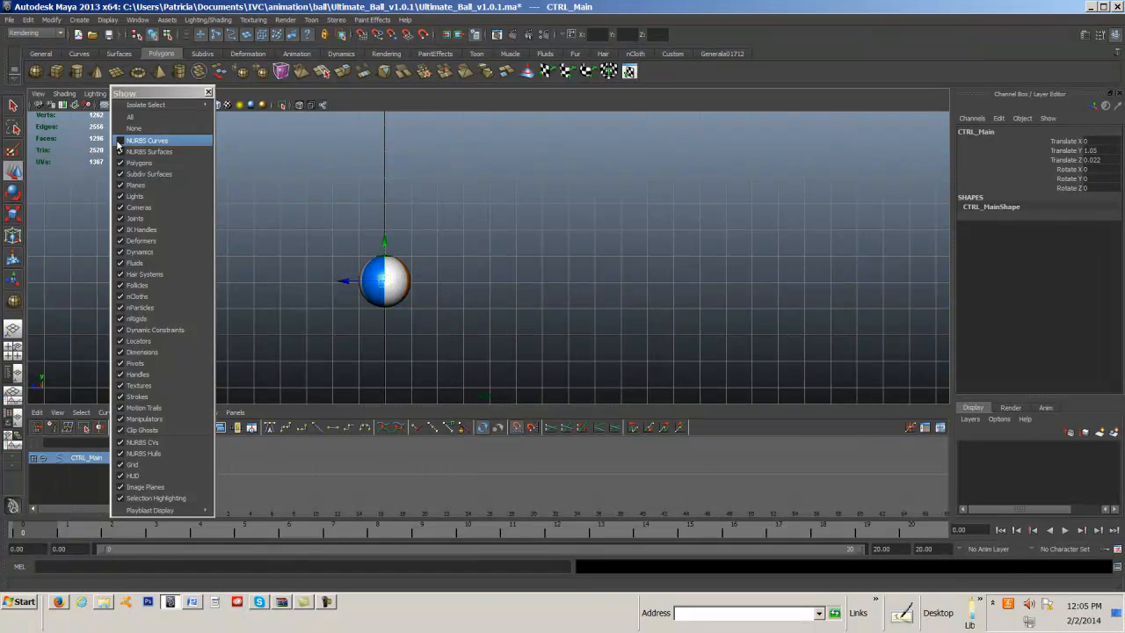
mouse_move(197, 108)
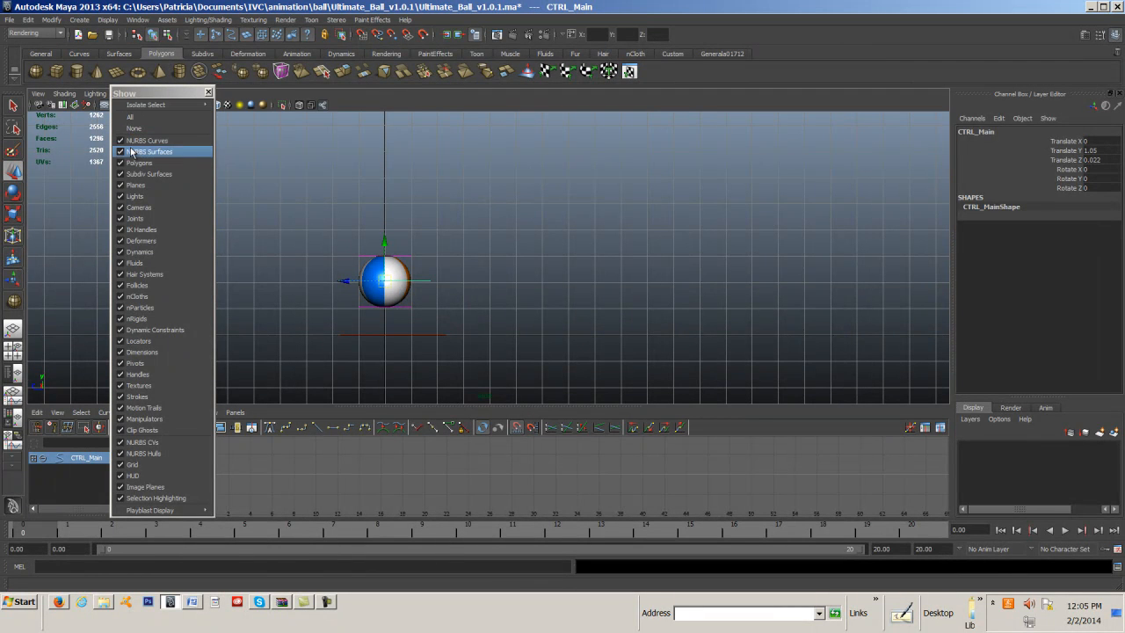
click(210, 93)
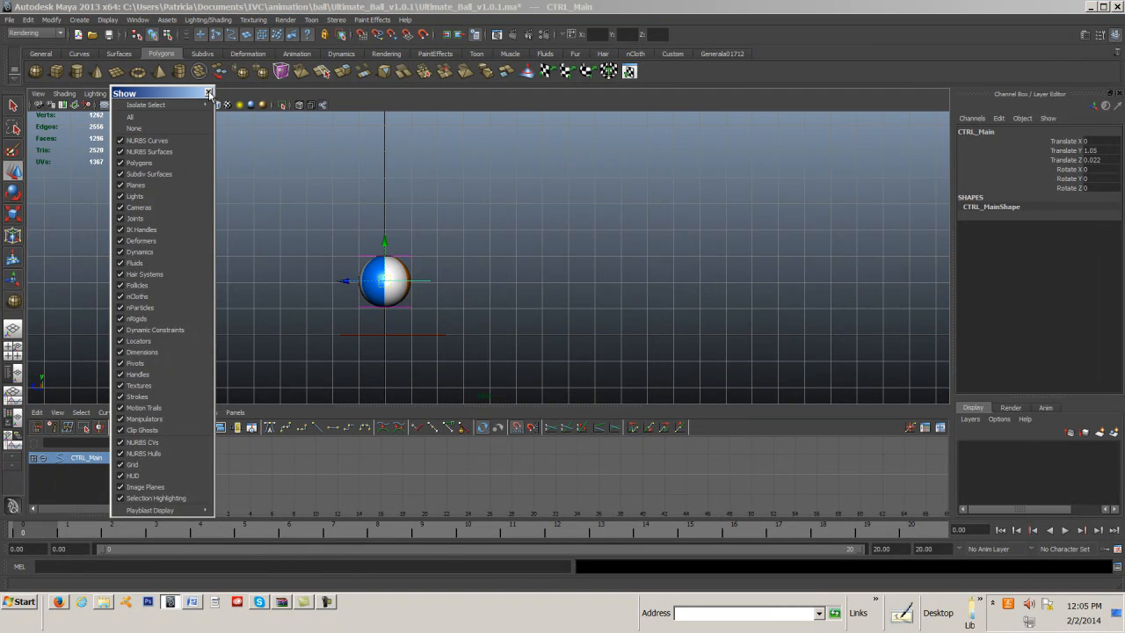
click(209, 93)
click(122, 93)
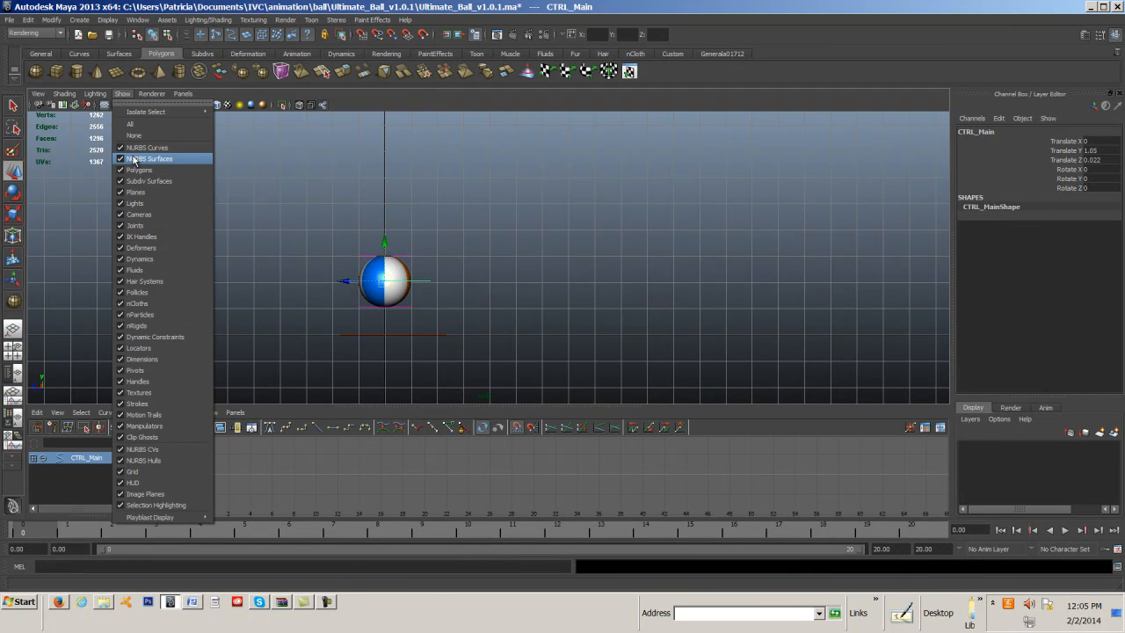
click(211, 147)
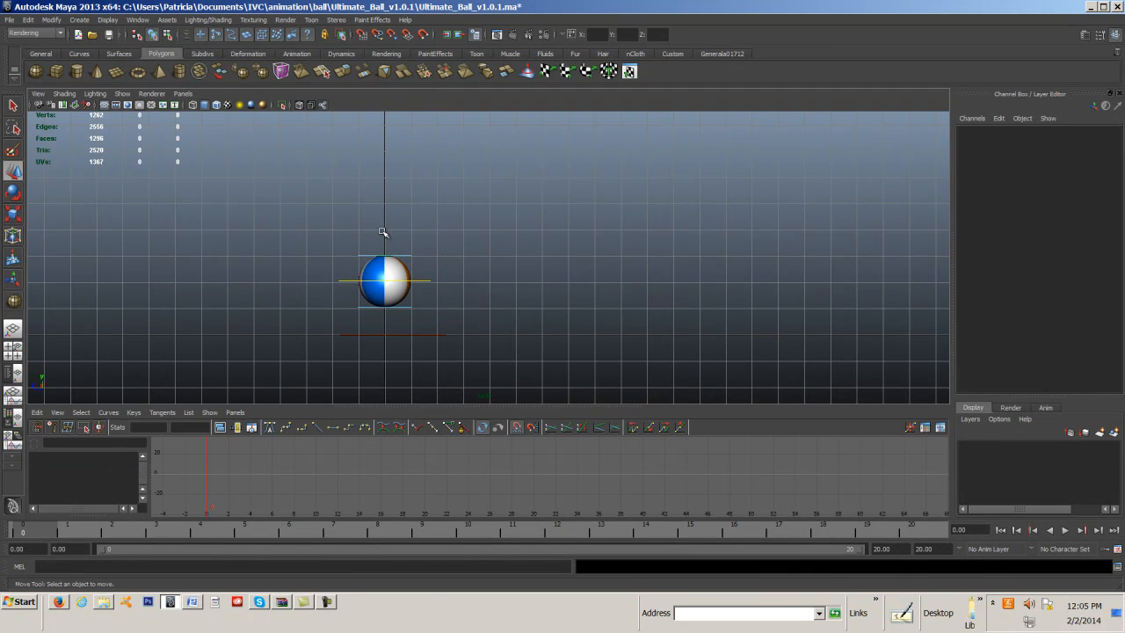
Raise the ball's main control to about 5.63 in Y, key it at frame 0, and go to frame 9.
click(422, 279)
drag(385, 245, 383, 125)
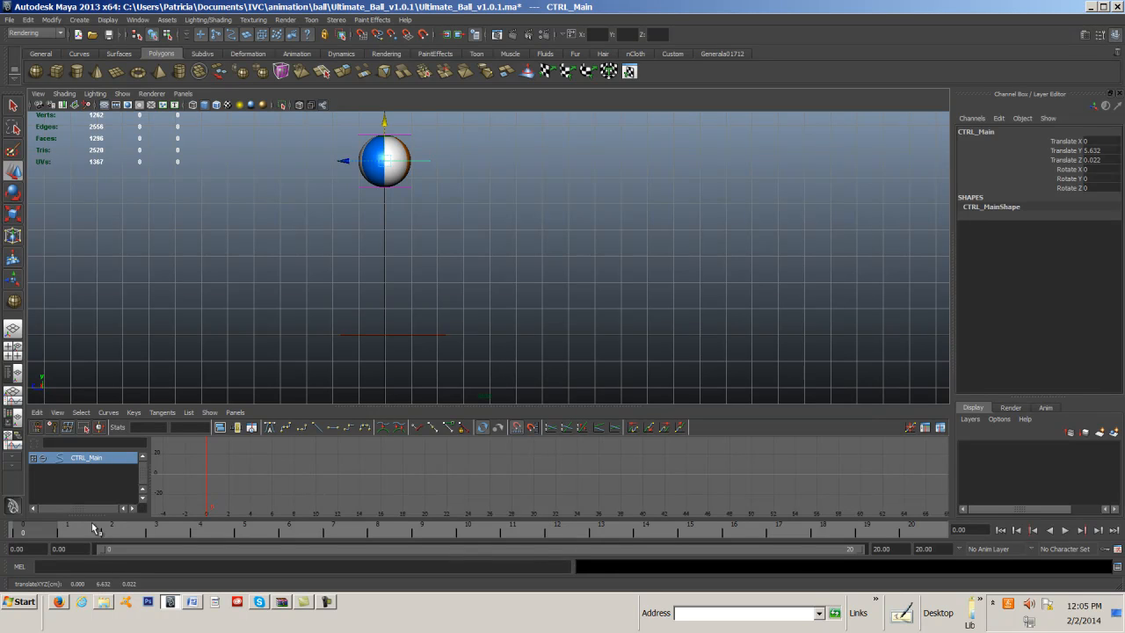
key(s)
key(e)
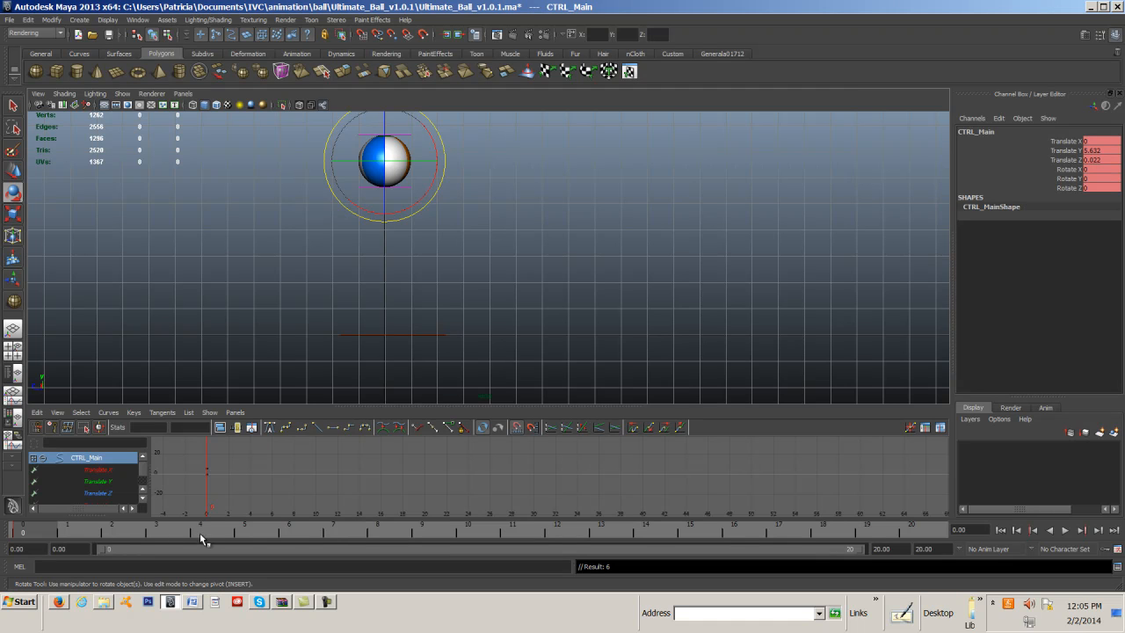
click(426, 531)
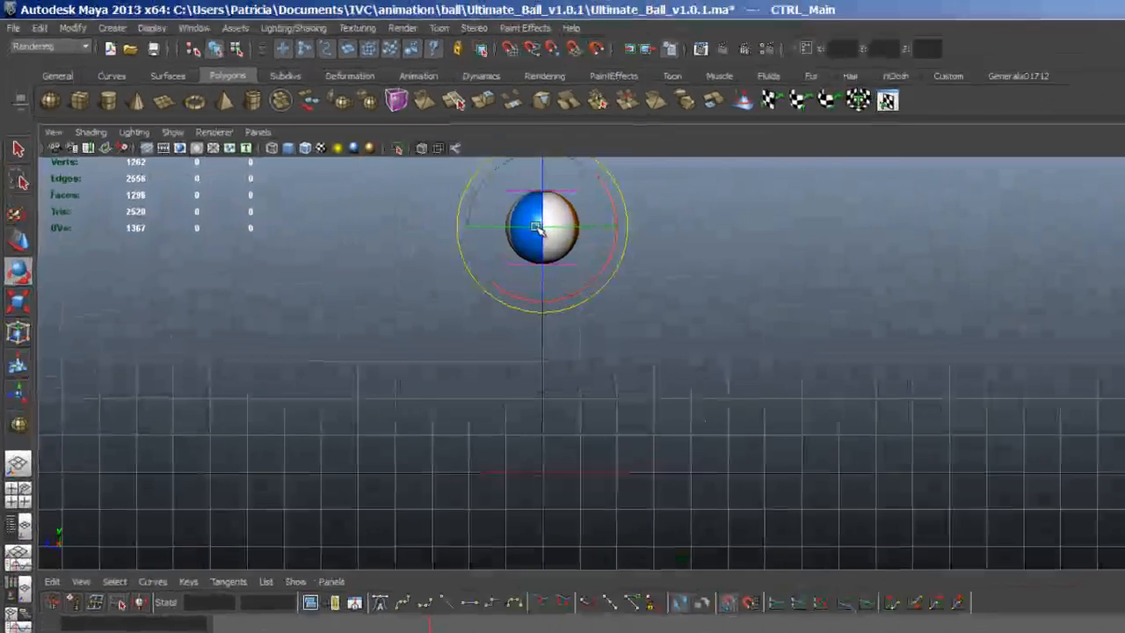
drag(381, 162, 390, 162)
drag(580, 250, 442, 211)
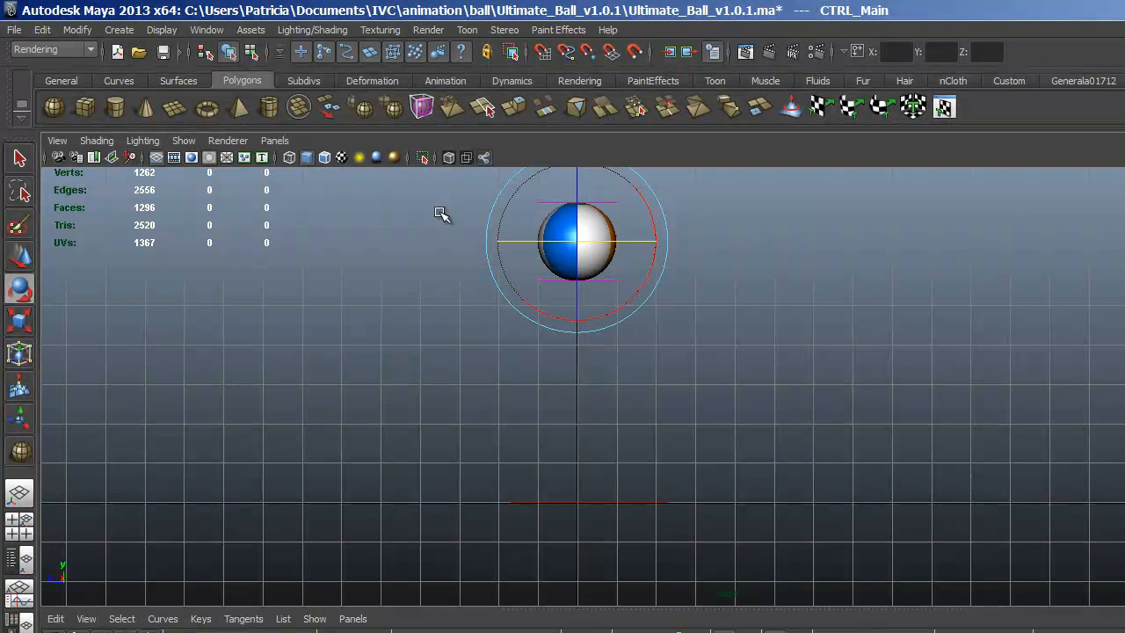
click(42, 29)
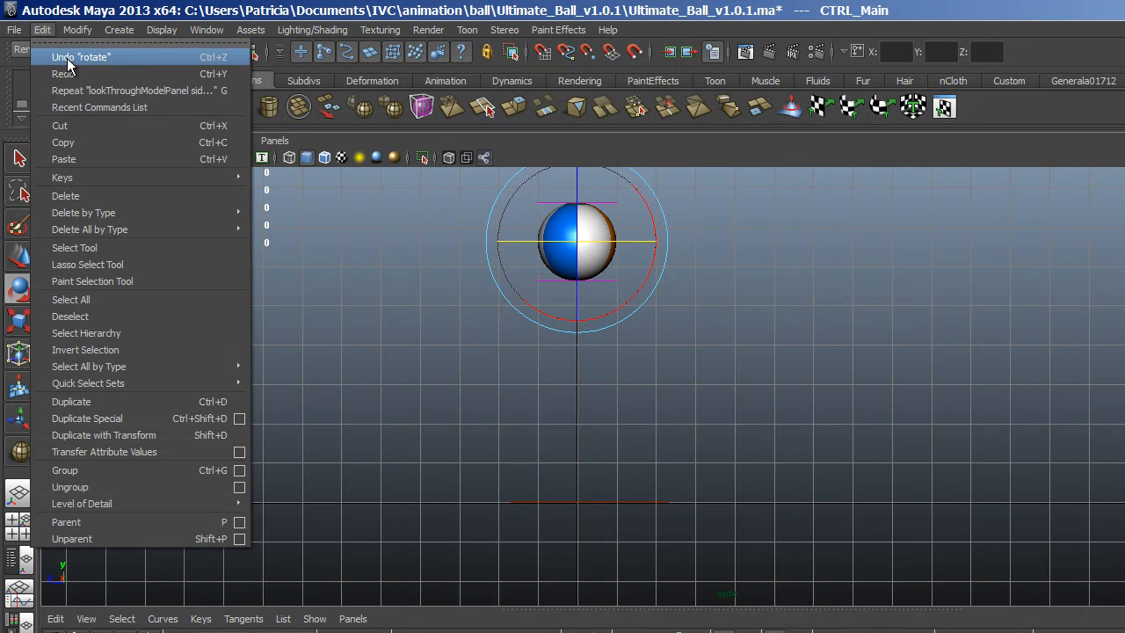
click(66, 57)
Move the ball down to ground level and about two grid units forward, and key it at frame 9.
click(20, 255)
drag(579, 243, 668, 467)
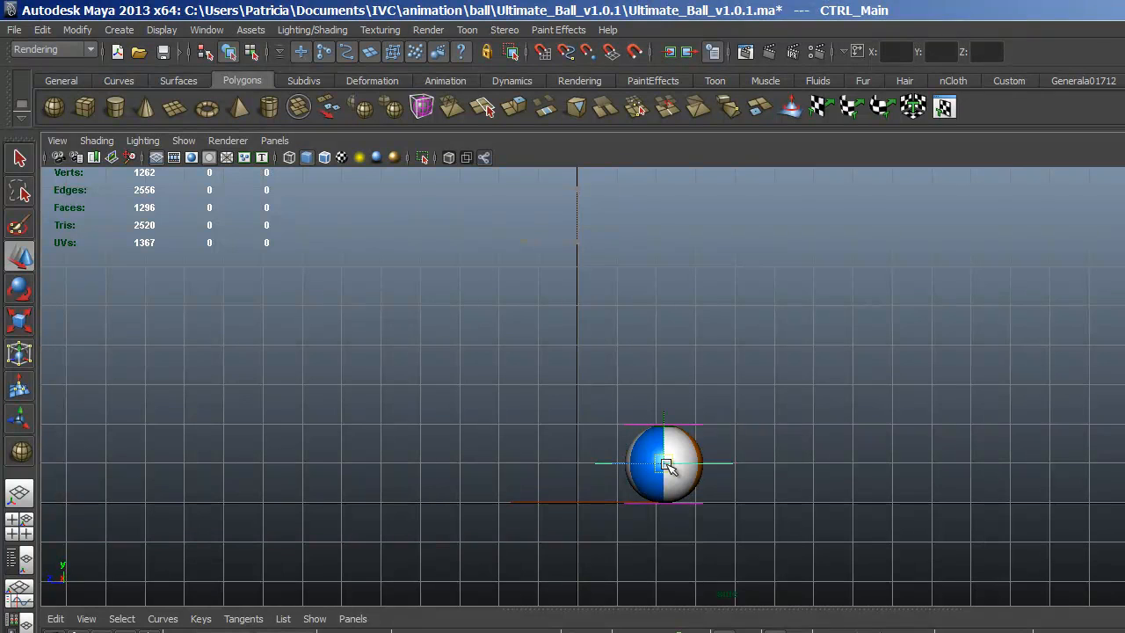
drag(668, 468, 668, 467)
Key the ball at about Y 4.45, Z -5.12 on frame 15, and at about Y 0.02, Z -8.07 on frame 20.
mouse_move(666, 463)
mouse_down()
mouse_move(759, 221)
mouse_move(783, 298)
mouse_move(778, 288)
mouse_up()
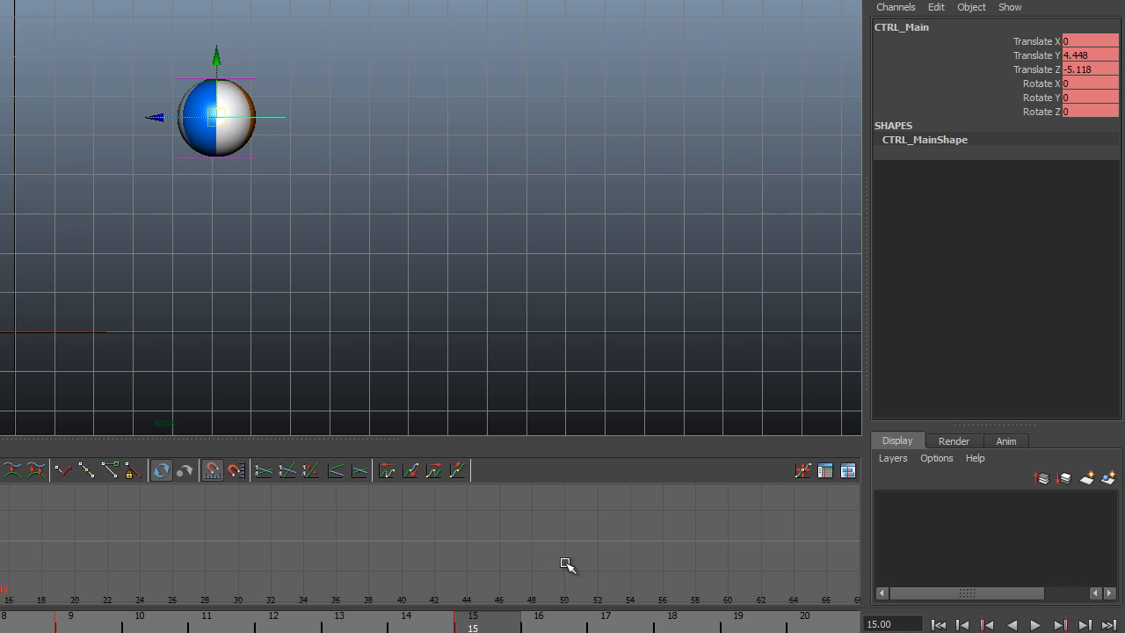
click(830, 627)
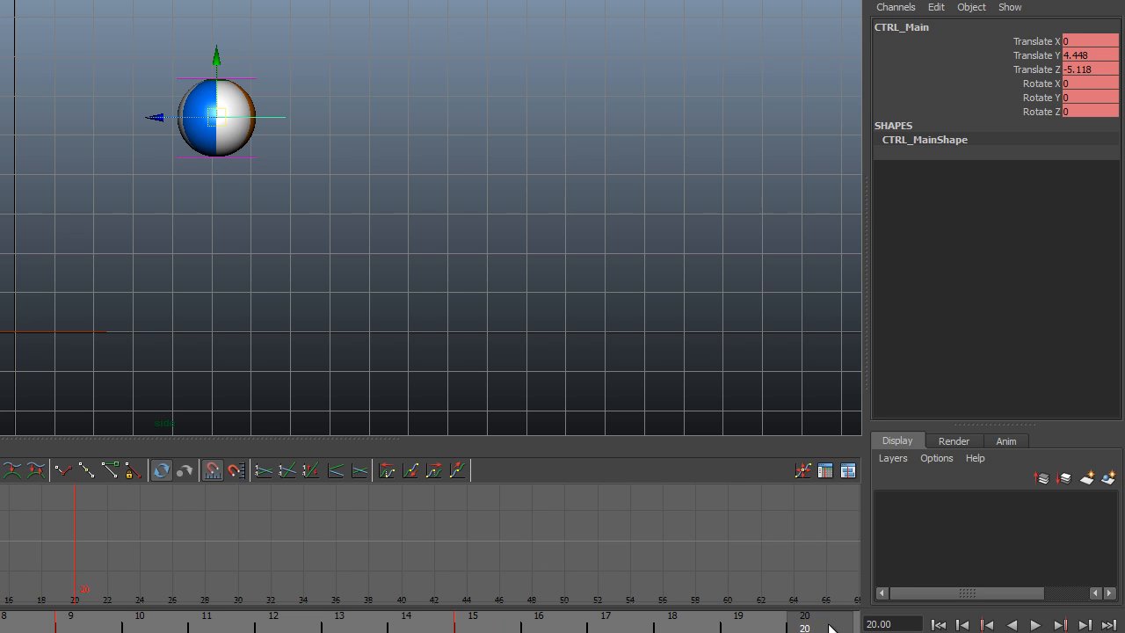
drag(214, 119, 332, 288)
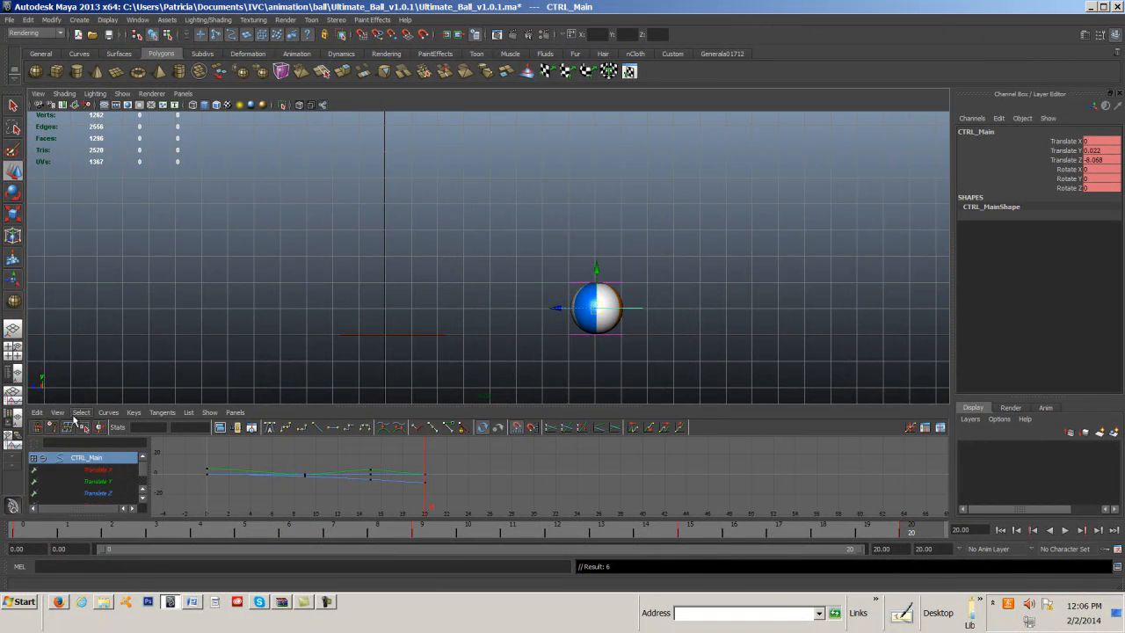
Frame all animation curves in the graph editor and enlarge its pane.
click(57, 412)
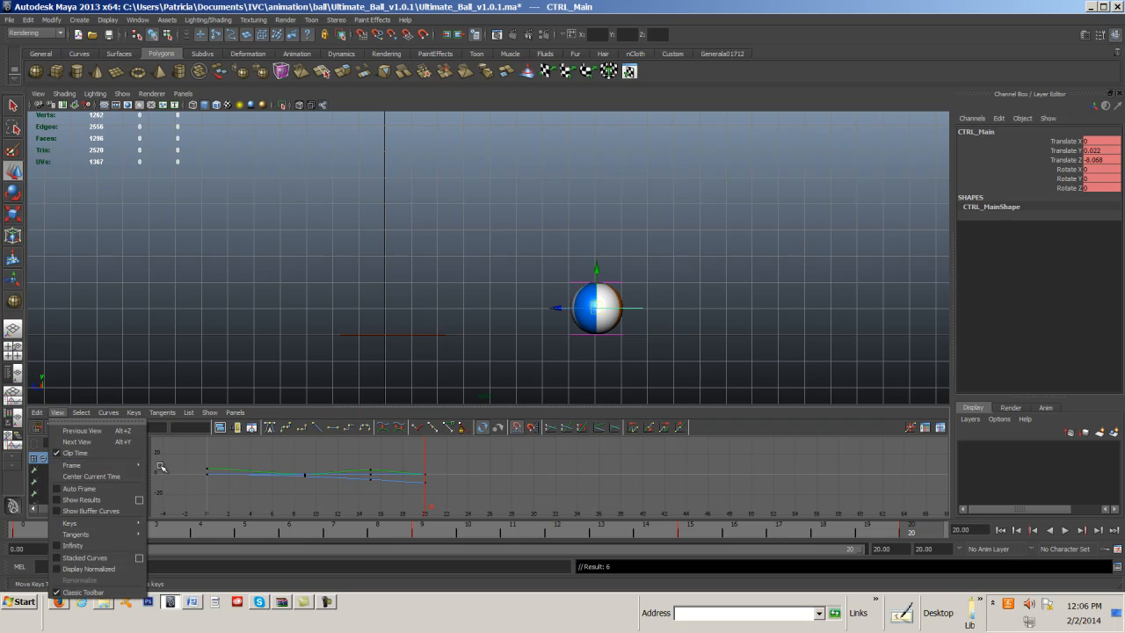
click(161, 468)
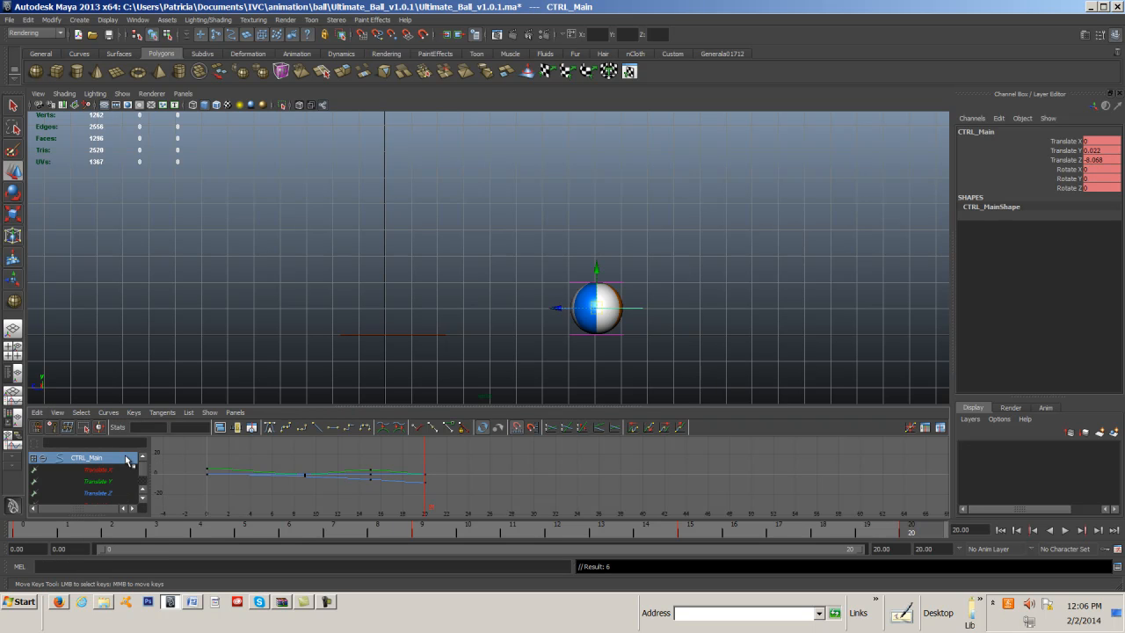
click(57, 412)
mouse_move(92, 465)
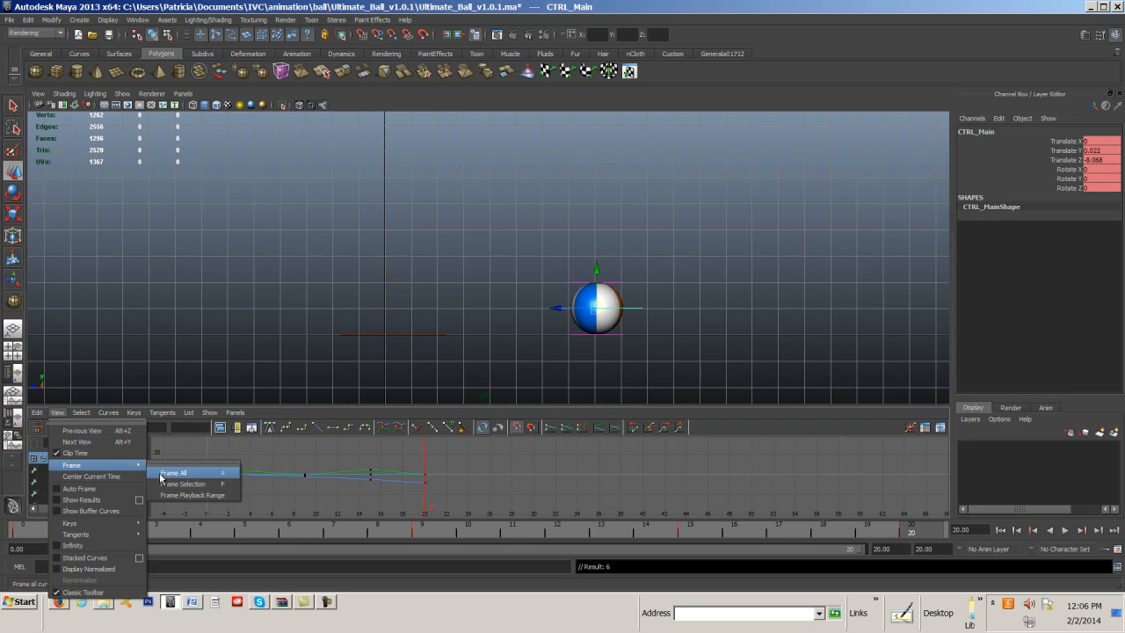
click(156, 473)
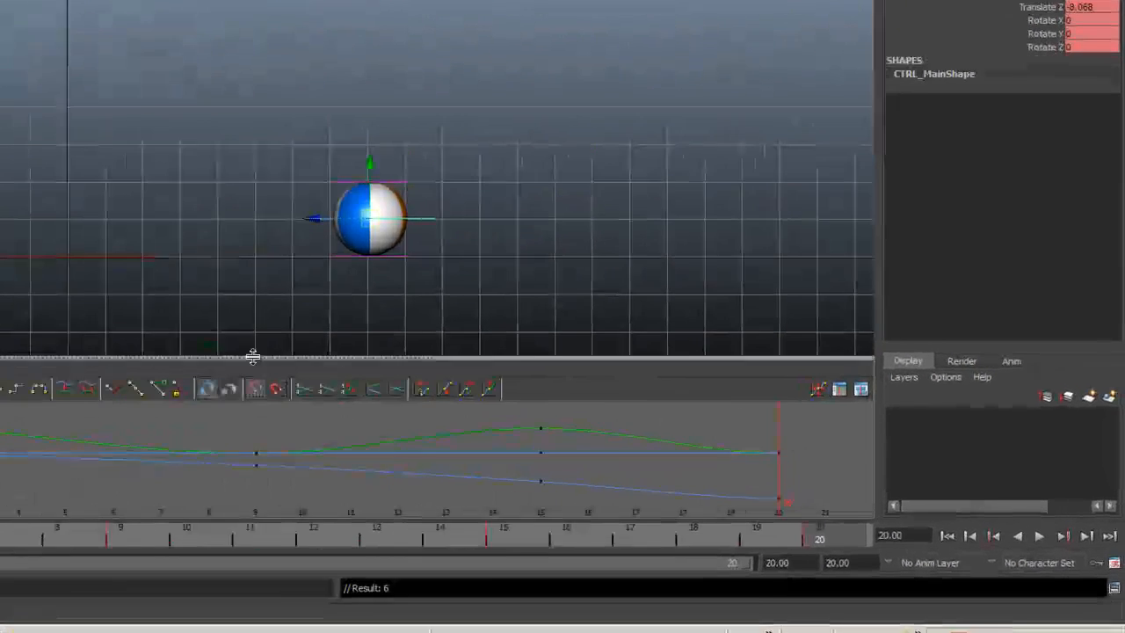
drag(514, 405, 517, 351)
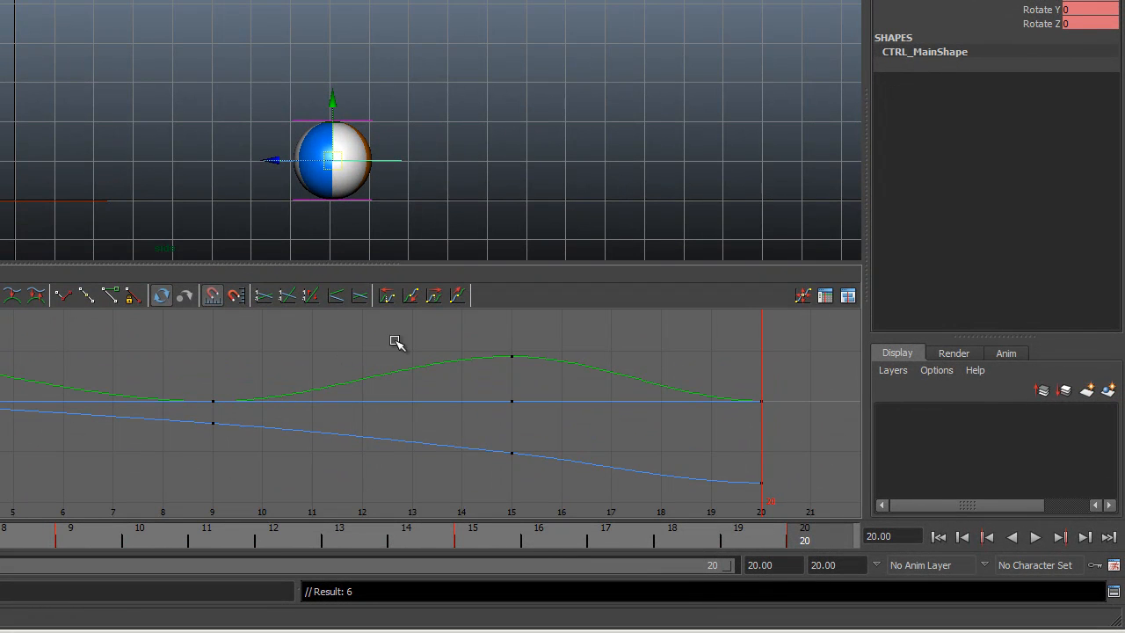
Play the bounce animation from the start of the time range and stop it.
click(938, 536)
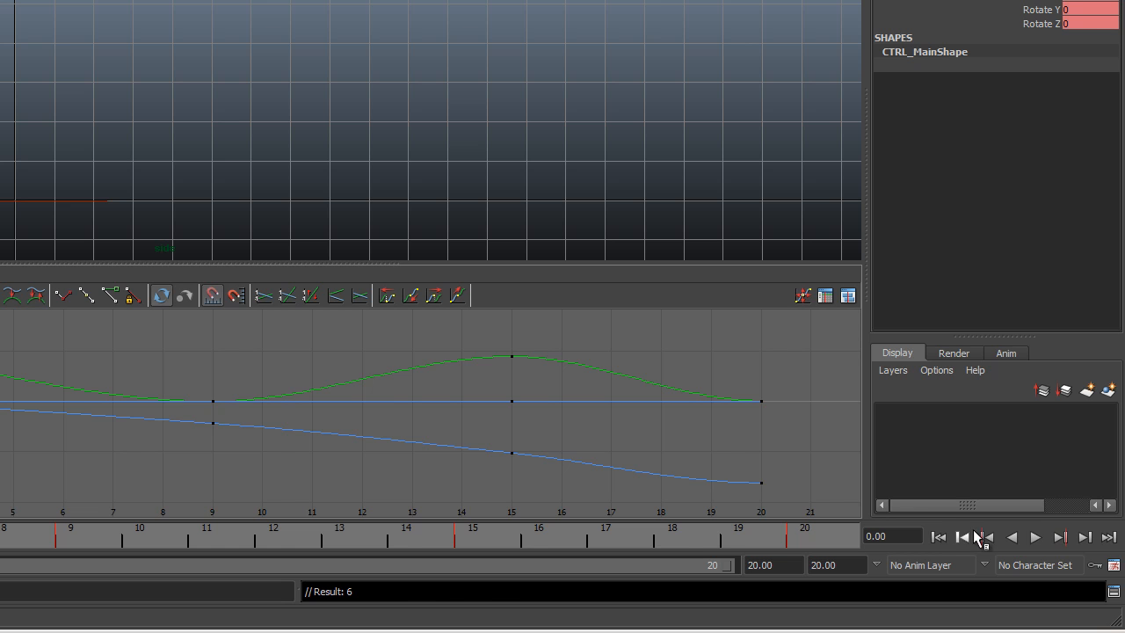
click(1035, 536)
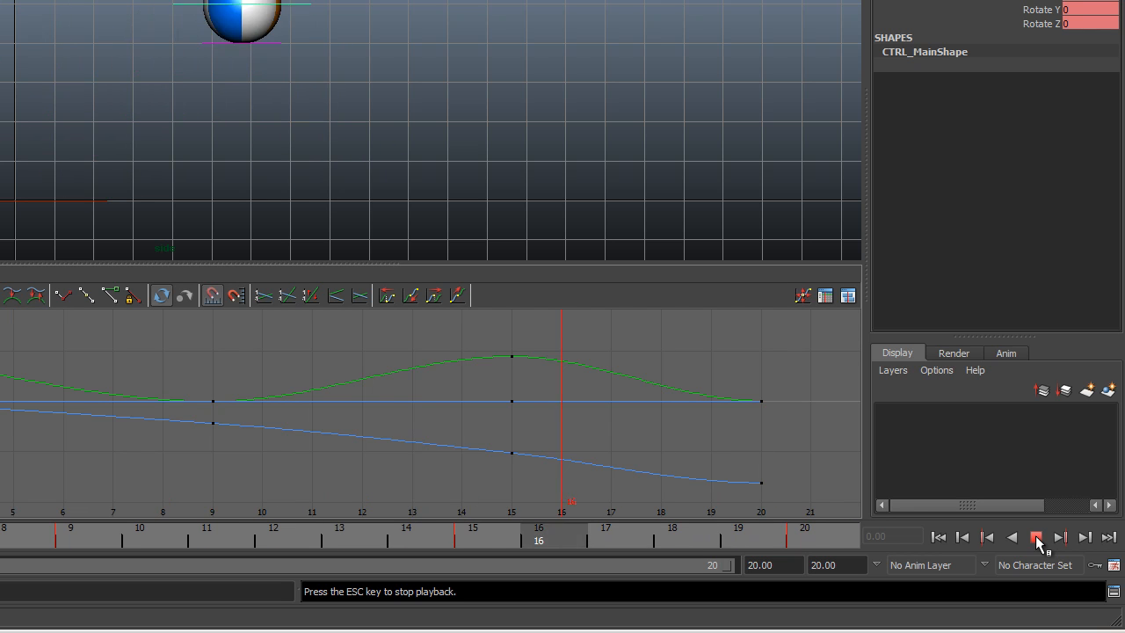
click(1036, 537)
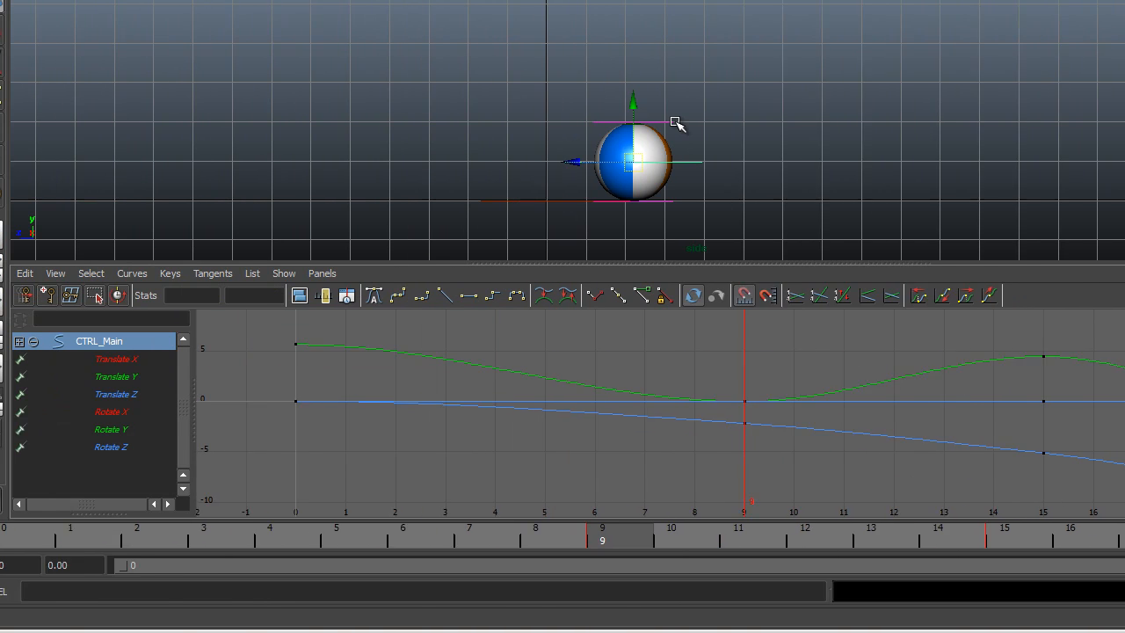
Select the ball's top control, check the ball at frame 8, and return to frame 0.
click(244, 121)
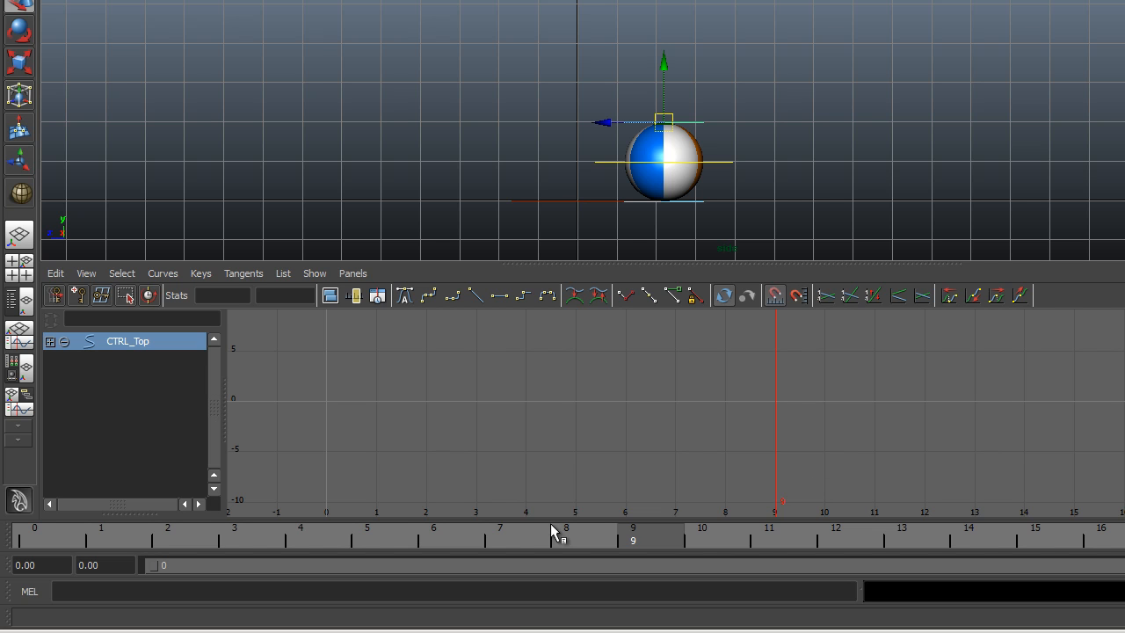
click(602, 530)
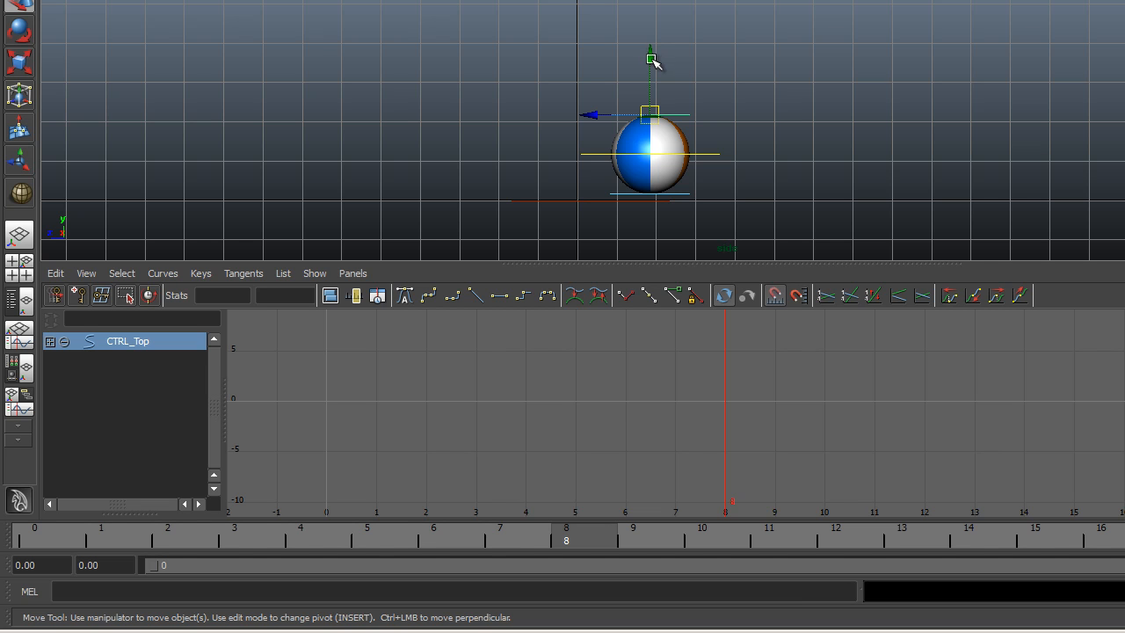
click(42, 534)
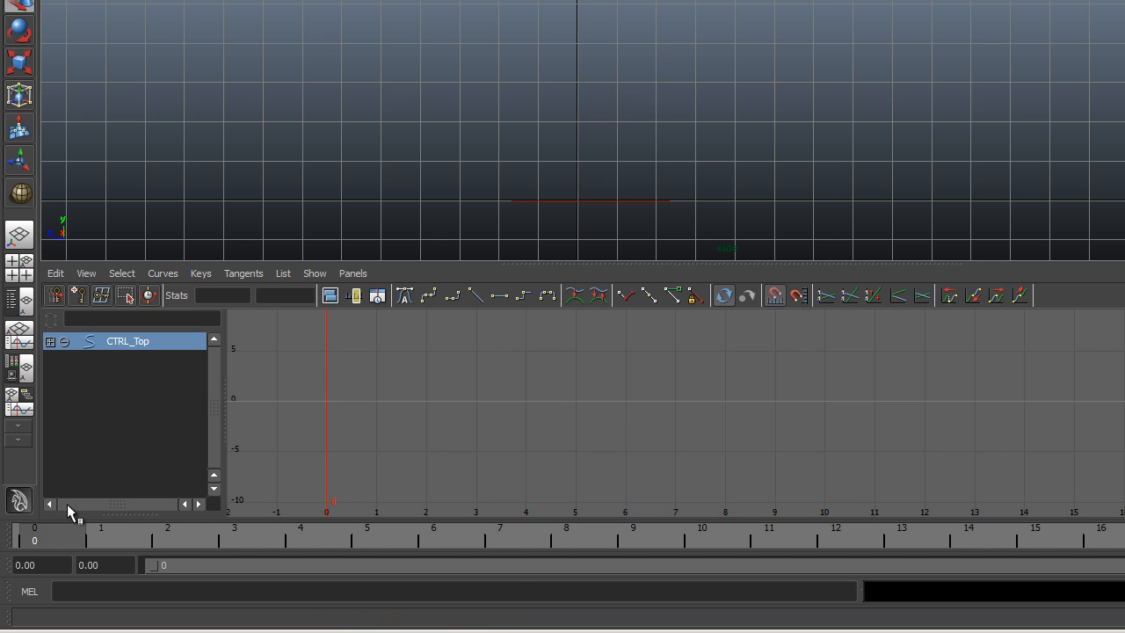
Bring up the Bouncing ball assignment document in Word, examine its bounce timing sketch, and move the window out of view.
scroll(692, 2, down, 1)
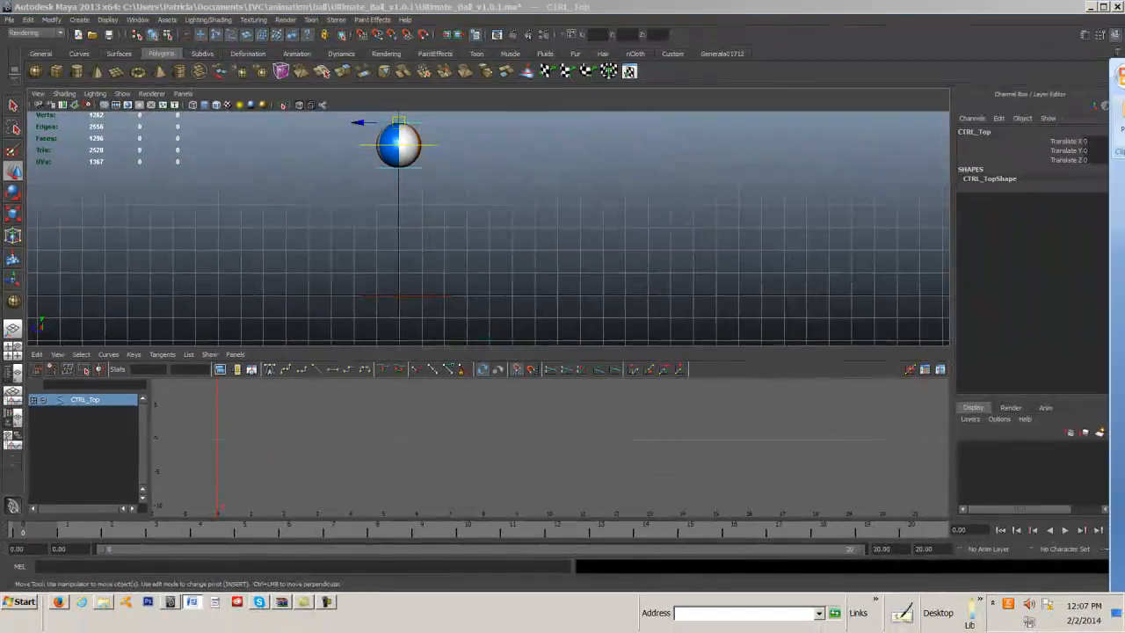
mouse_move(1124, 71)
mouse_down()
mouse_move(1124, 110)
mouse_move(716, 70)
mouse_move(785, 90)
mouse_up()
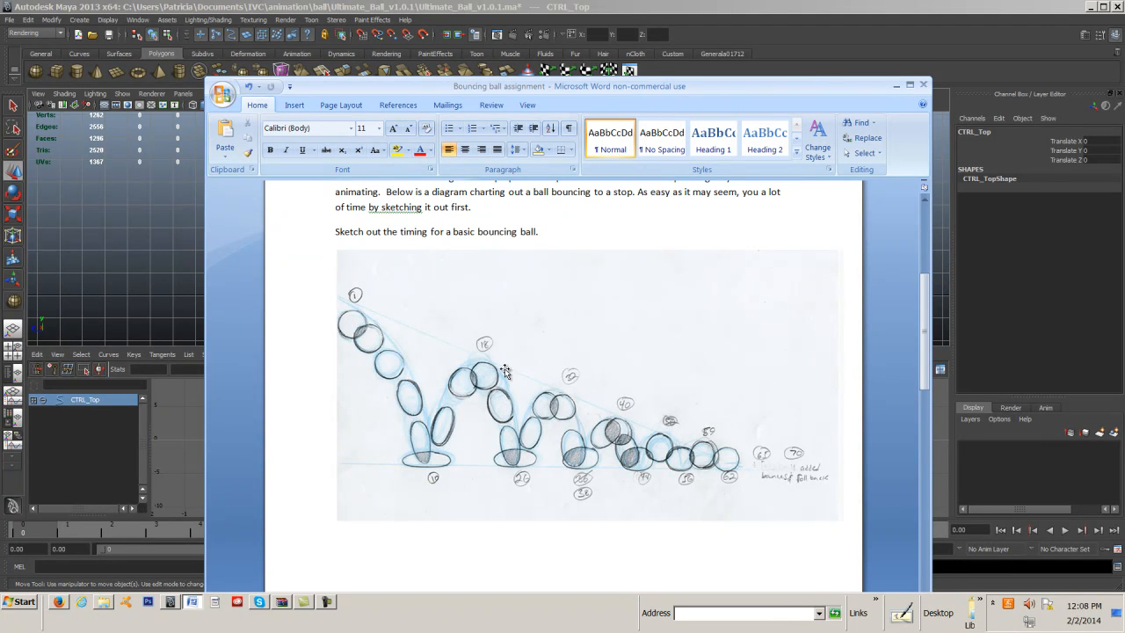
drag(418, 91, 1124, 132)
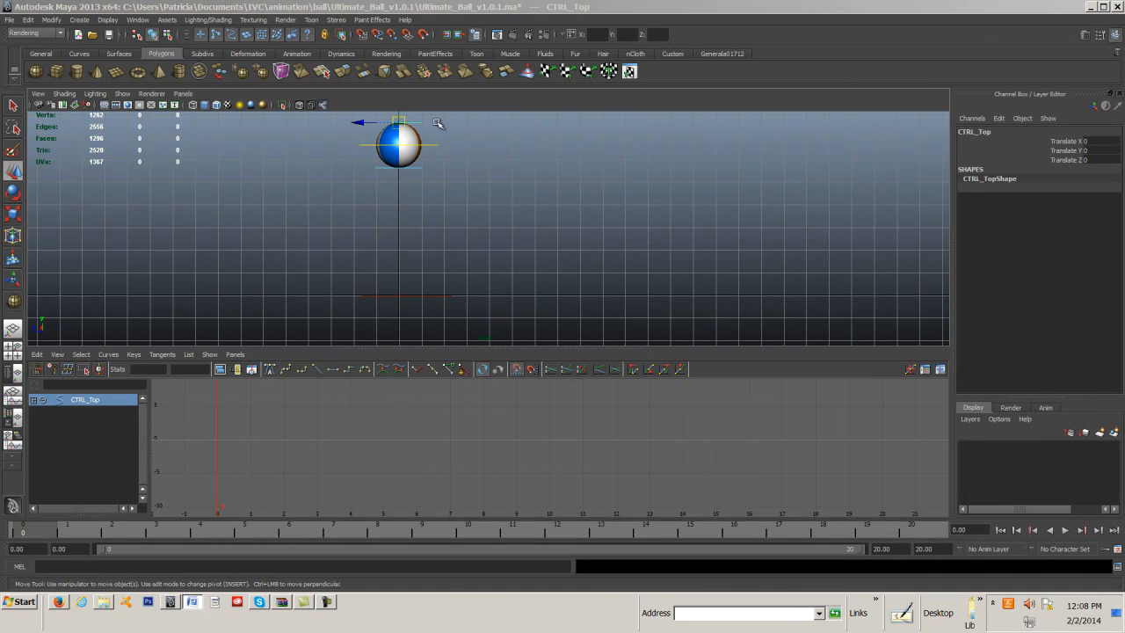
Move the ball's top control upward at frame 0 to stretch the ball, and undo the move.
drag(400, 118, 409, 97)
click(31, 19)
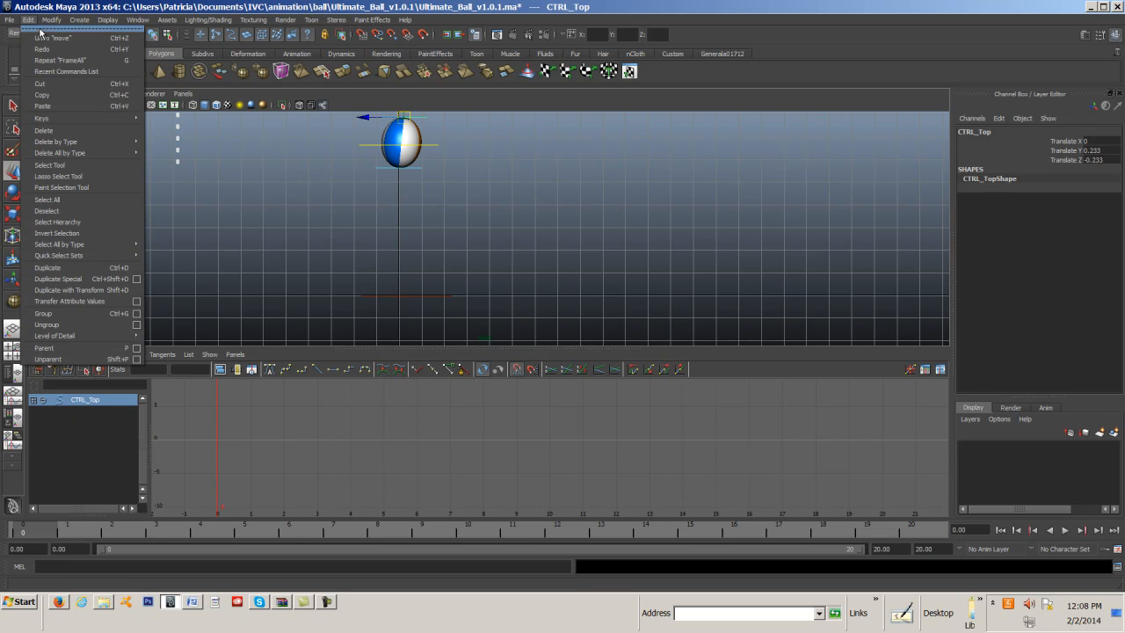
click(42, 34)
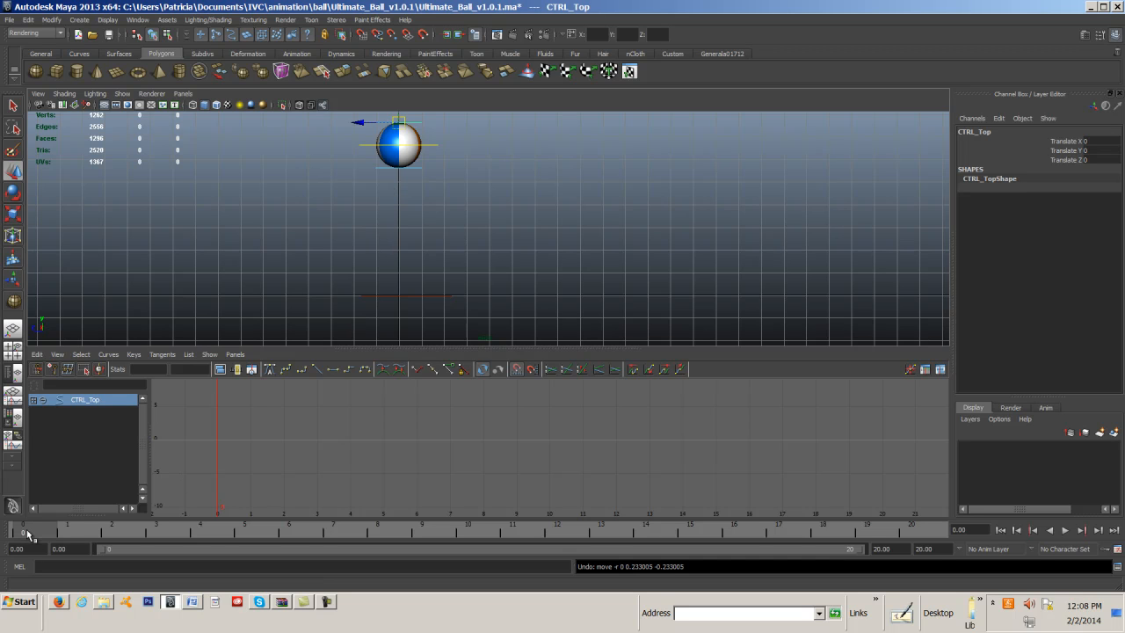
Key the ball's top control undeformed at frame 0, and key it stretched at frame 8 with Translate Y about 0.492 and Z about 0.362.
key(s)
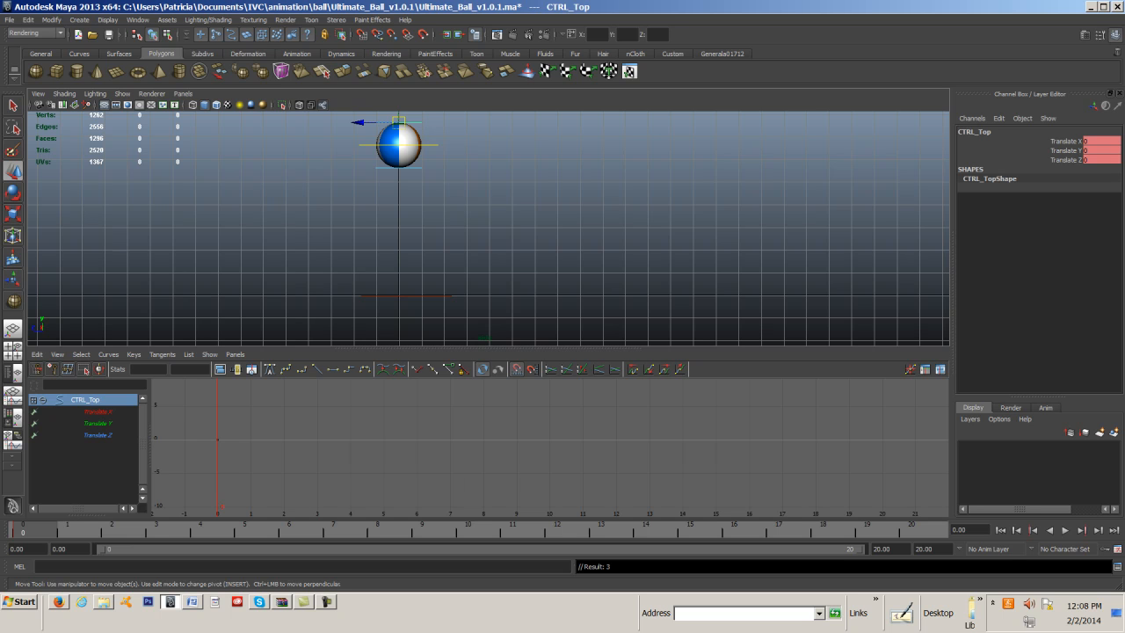
drag(1124, 31, 1096, 32)
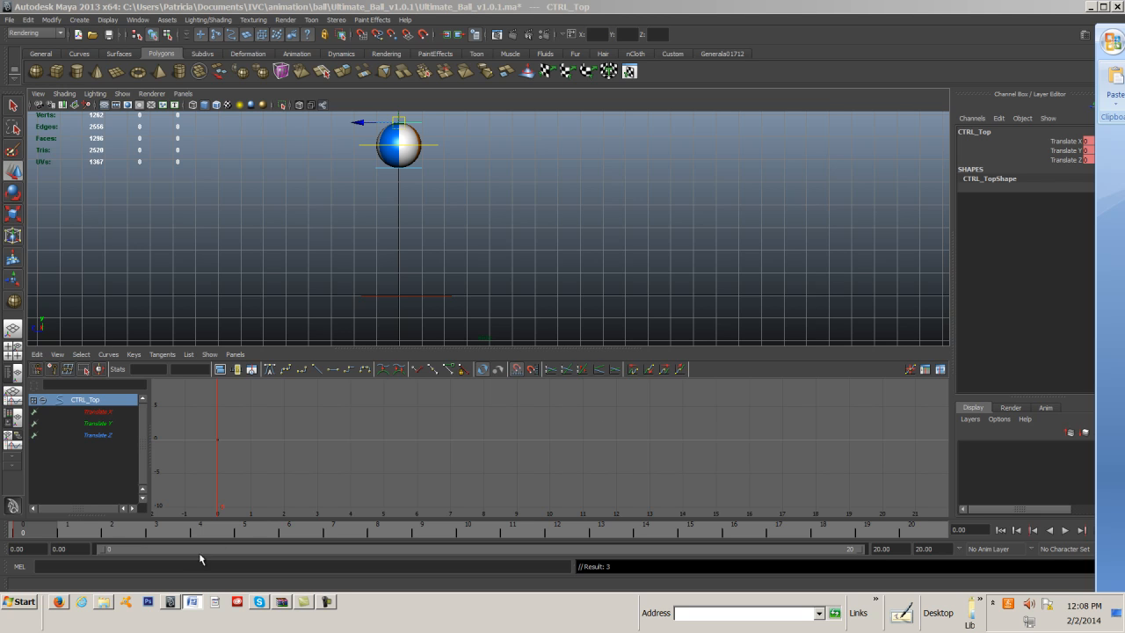
drag(267, 529, 385, 532)
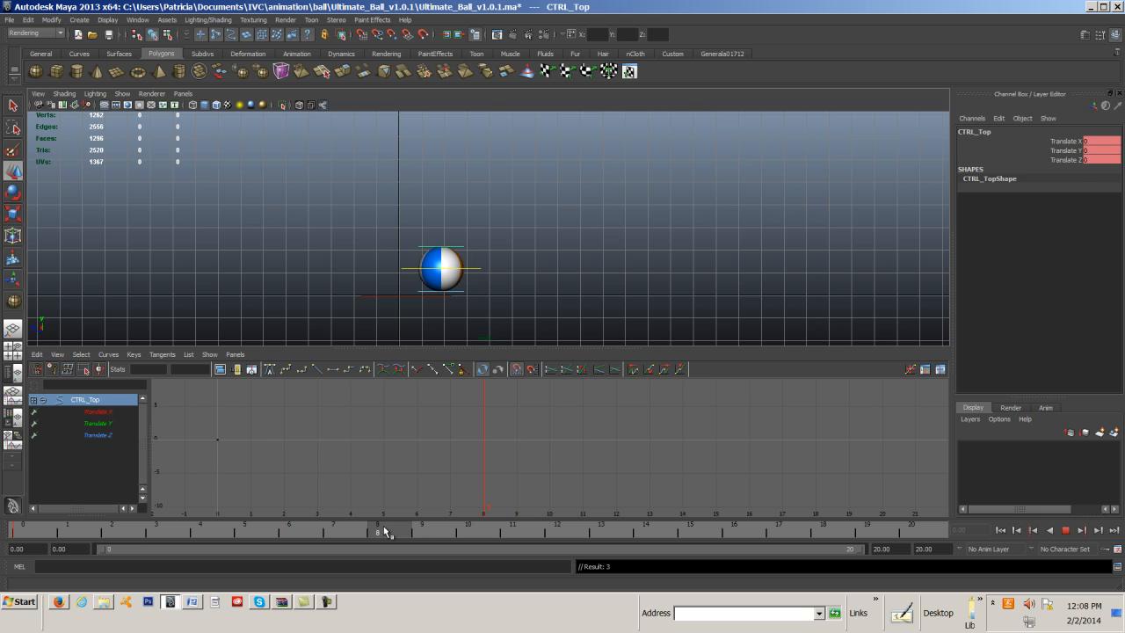
key(w)
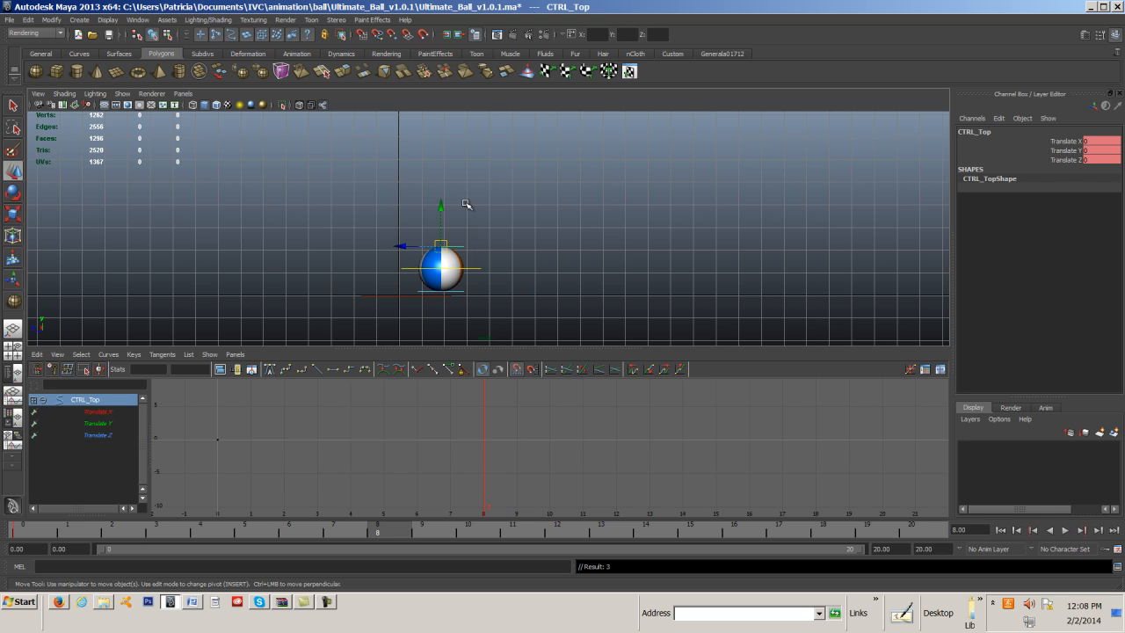
drag(444, 210, 442, 197)
drag(408, 238, 400, 238)
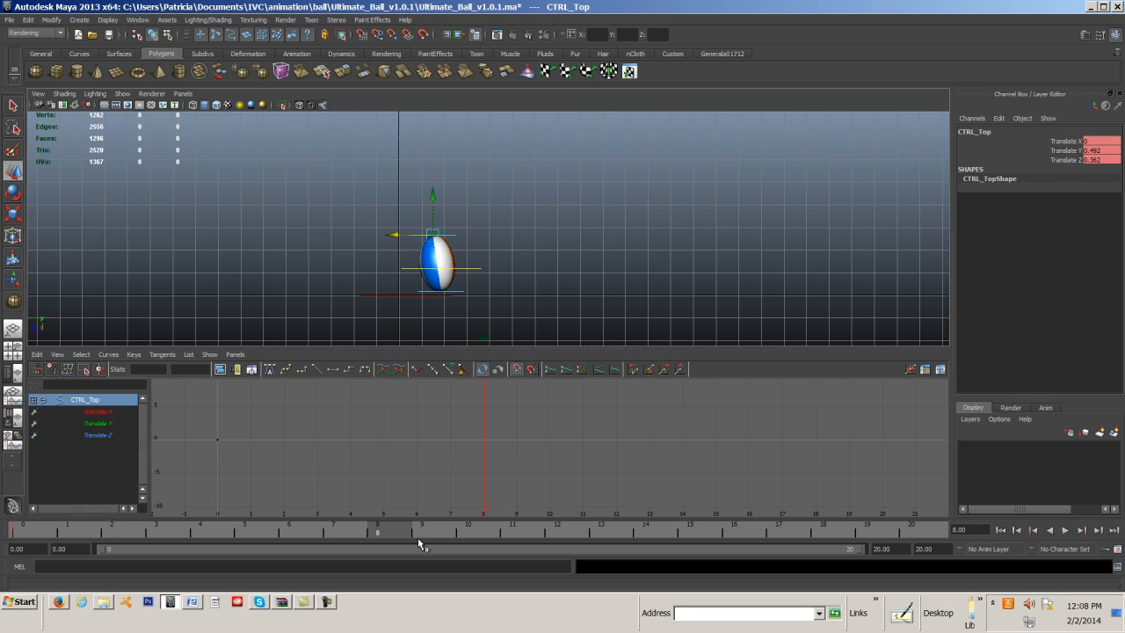
key(s)
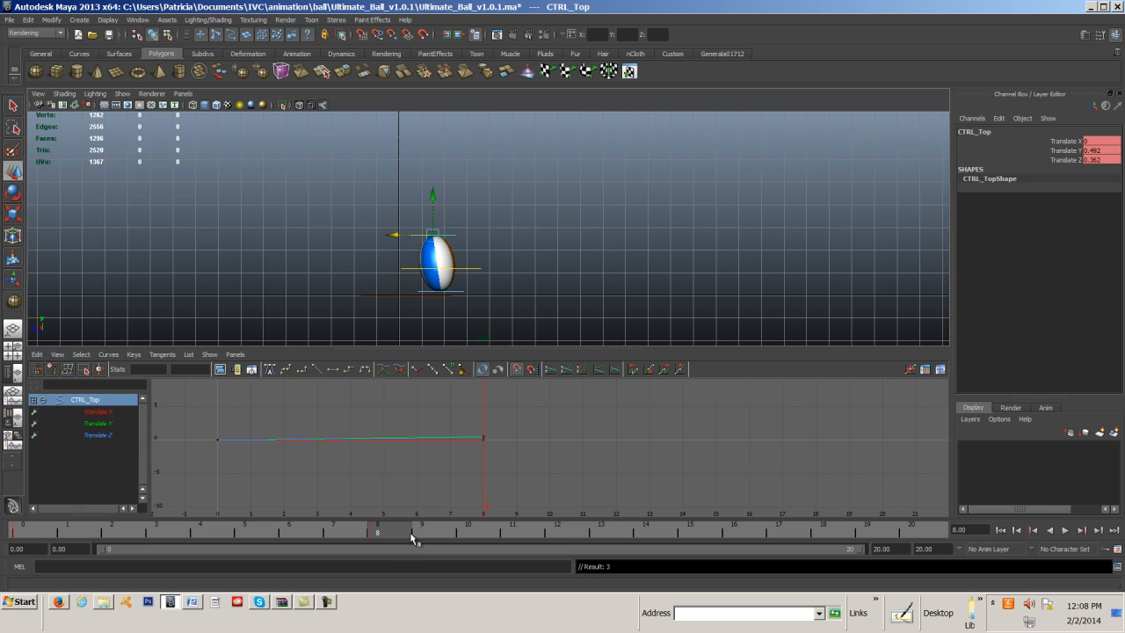
Squash the ball at frame 9 by moving the top control to Translate Y about -0.95 and Z 0, and key it.
click(420, 532)
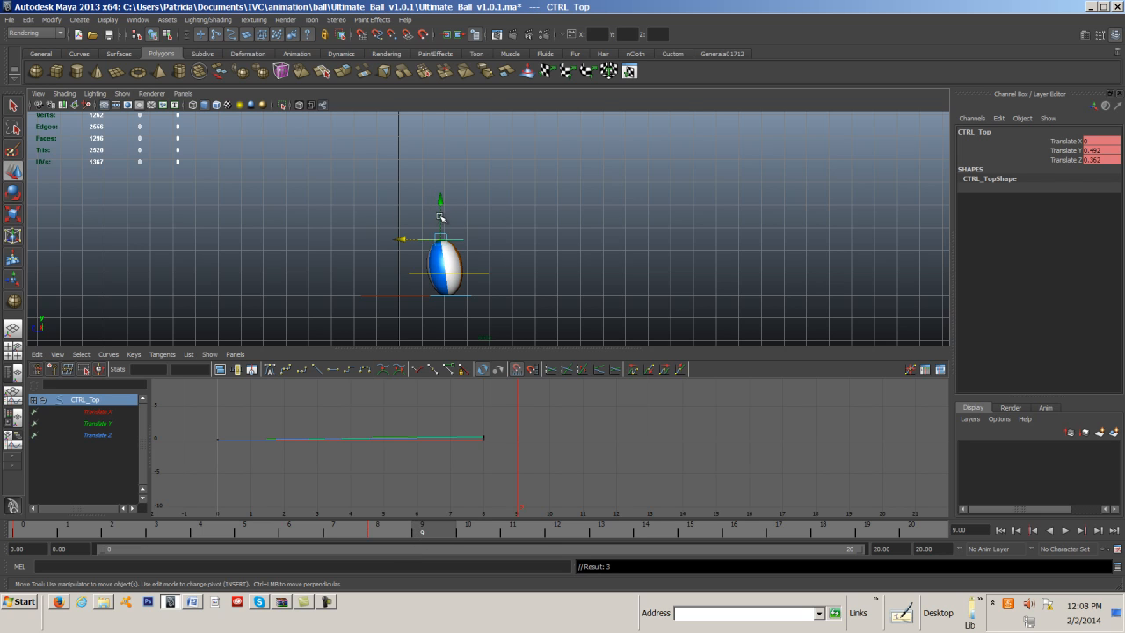
drag(405, 241, 414, 242)
drag(450, 206, 449, 238)
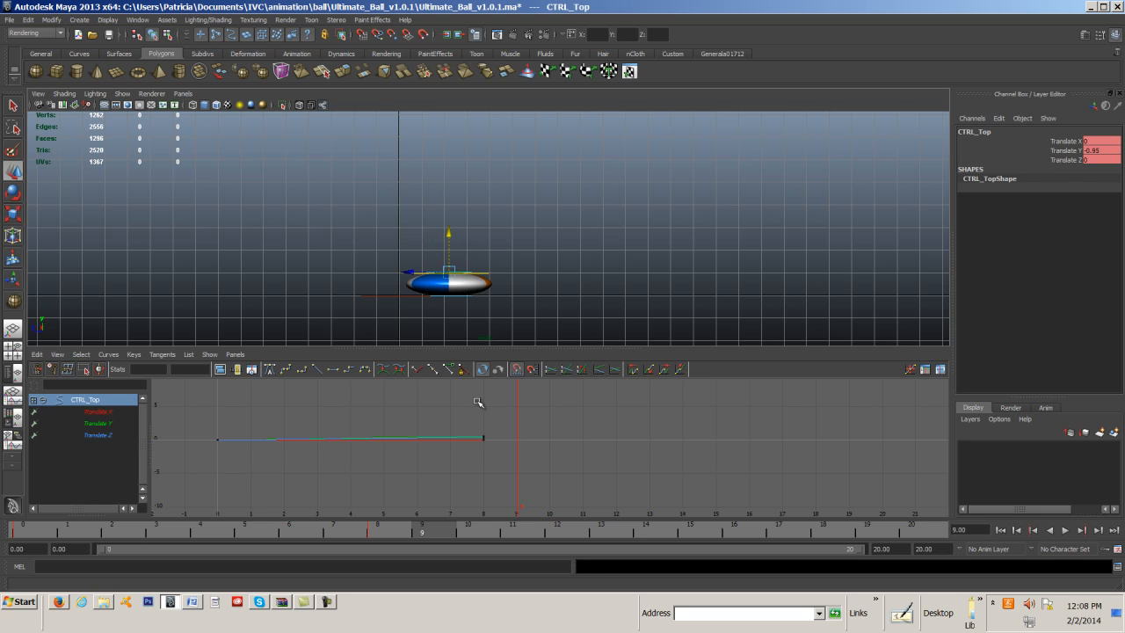
key(s)
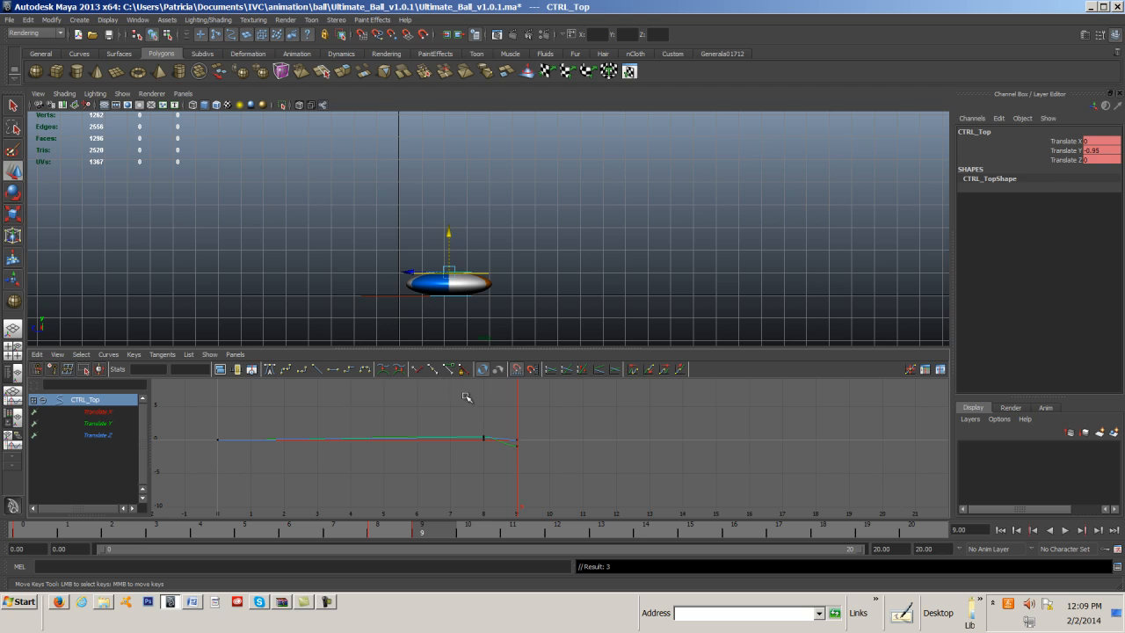
Stretch the ball forward at frame 10 with the top control at Translate Y about 0.474 and Z about -0.828, and key it.
click(468, 531)
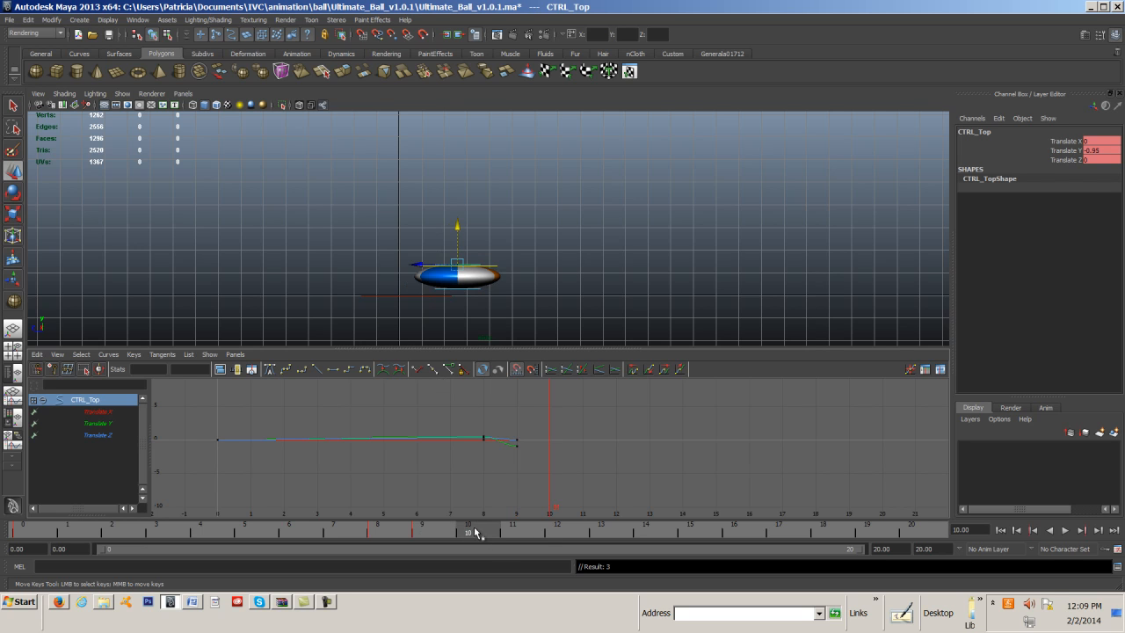
mouse_move(458, 228)
mouse_down()
mouse_move(480, 199)
mouse_move(428, 233)
mouse_move(450, 233)
mouse_up()
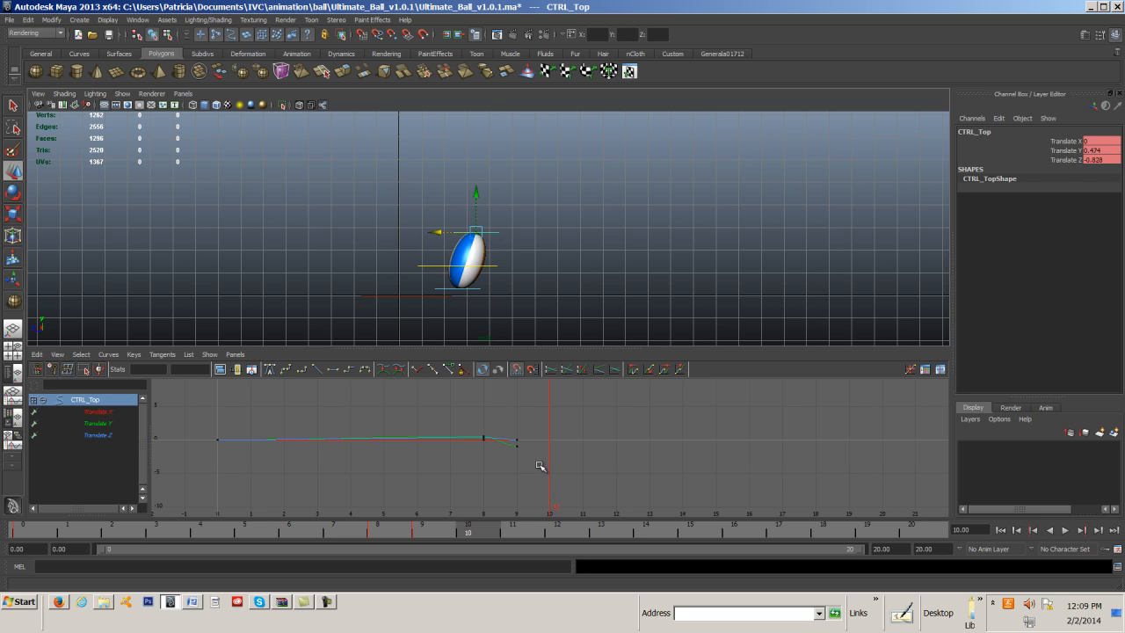
key(s)
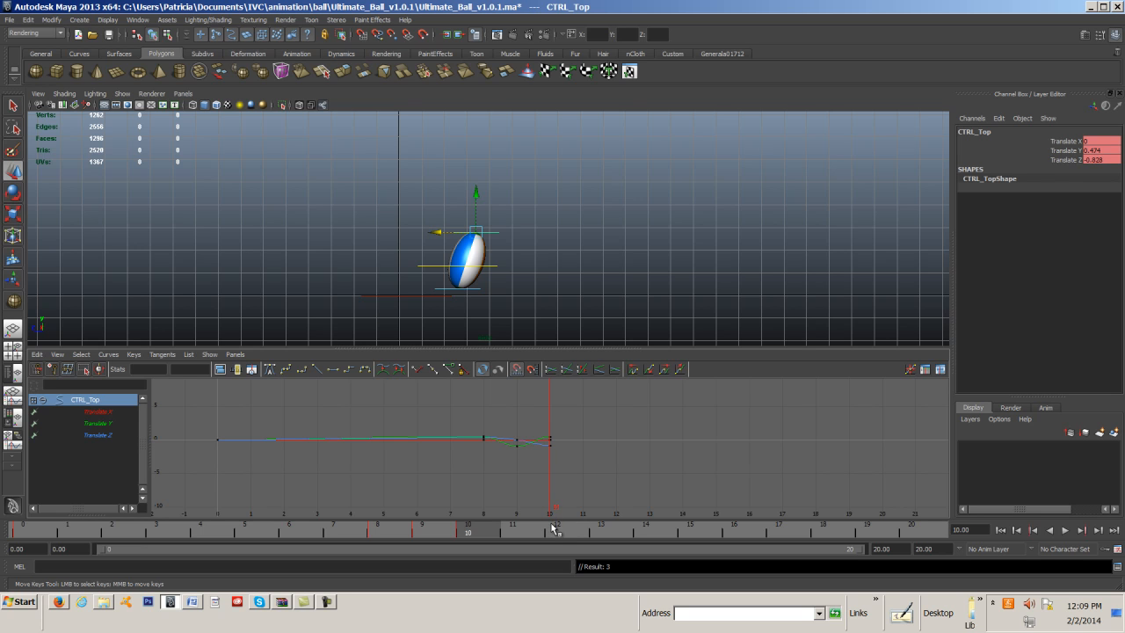
Restore the ball's round shape at frame 13 by setting the top control's Translate Y and Z to 0, and key it.
click(605, 534)
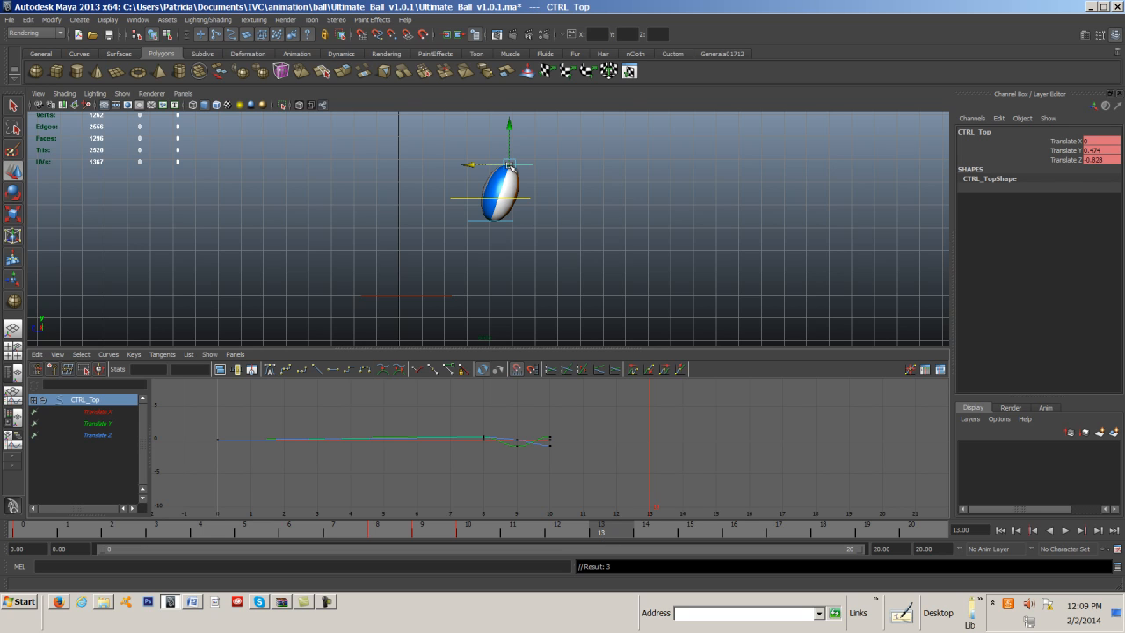
click(1100, 150)
click(1101, 161)
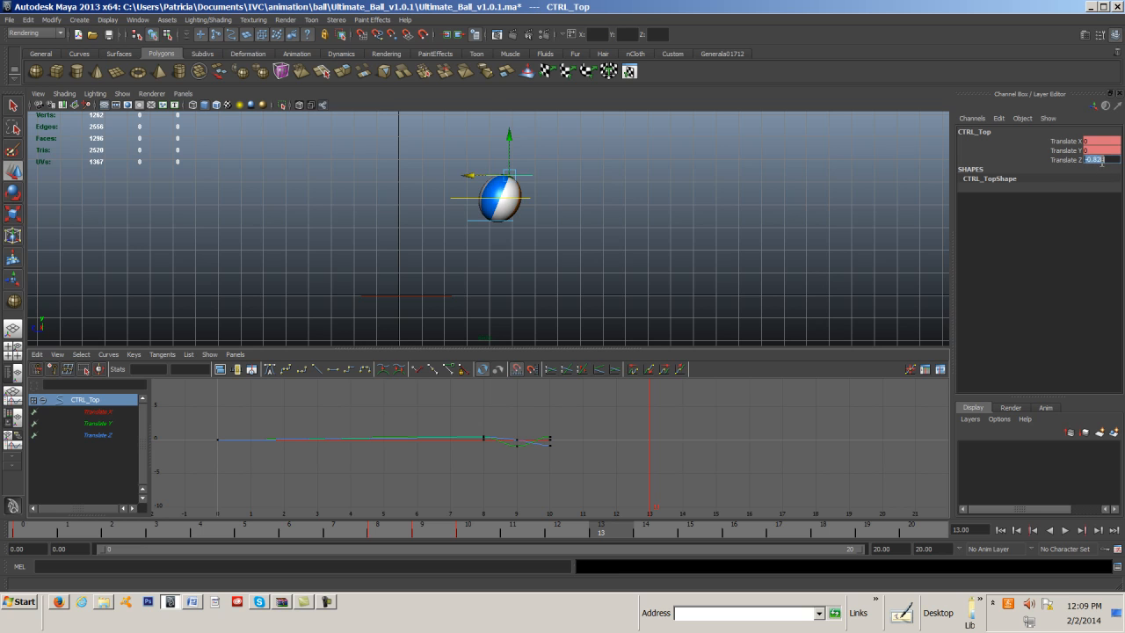
text(0)
key(Return)
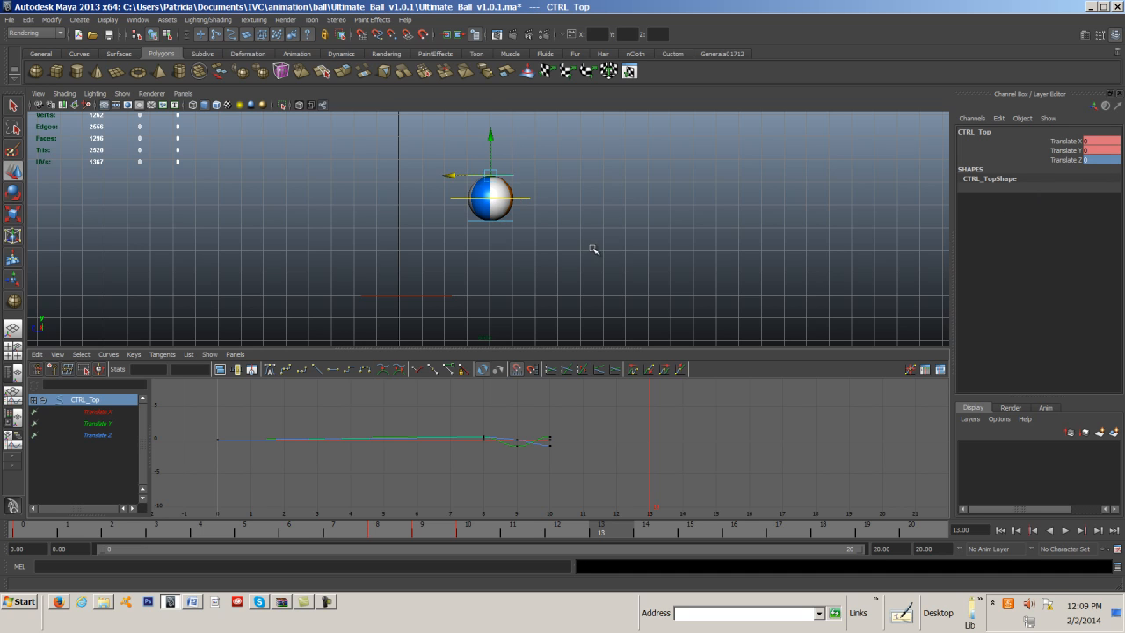
key(s)
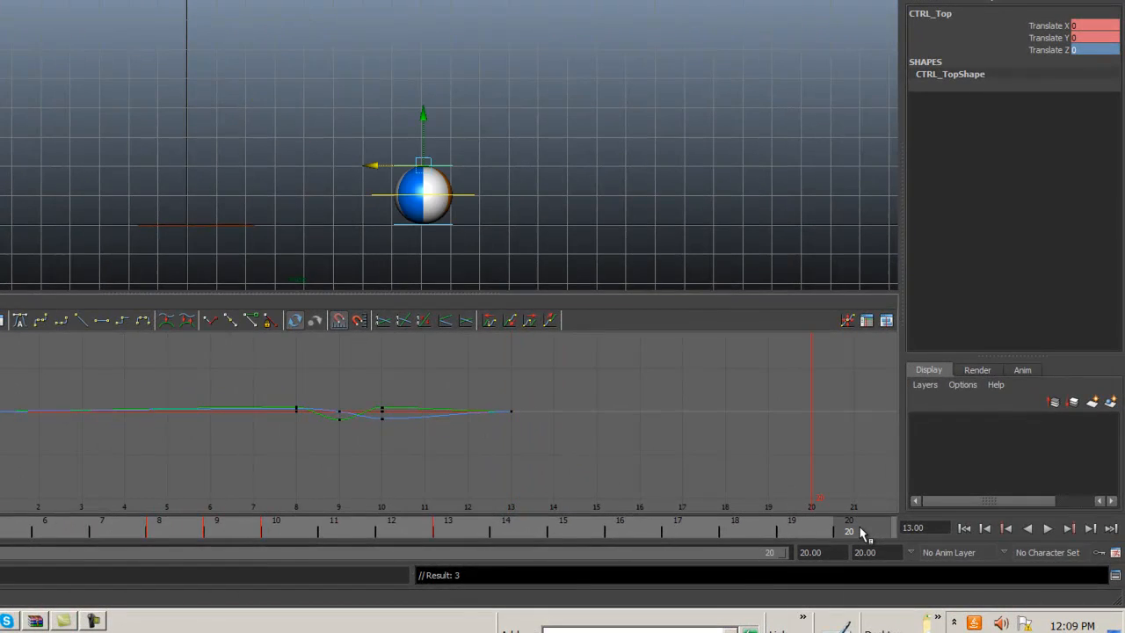
Key the top control undeformed at frame 16, and key it stretched at frame 19 with Translate Y about 0.388 and Z about 0.751.
mouse_move(806, 528)
mouse_down()
mouse_move(362, 559)
mouse_move(633, 553)
mouse_move(678, 534)
mouse_move(810, 538)
mouse_up()
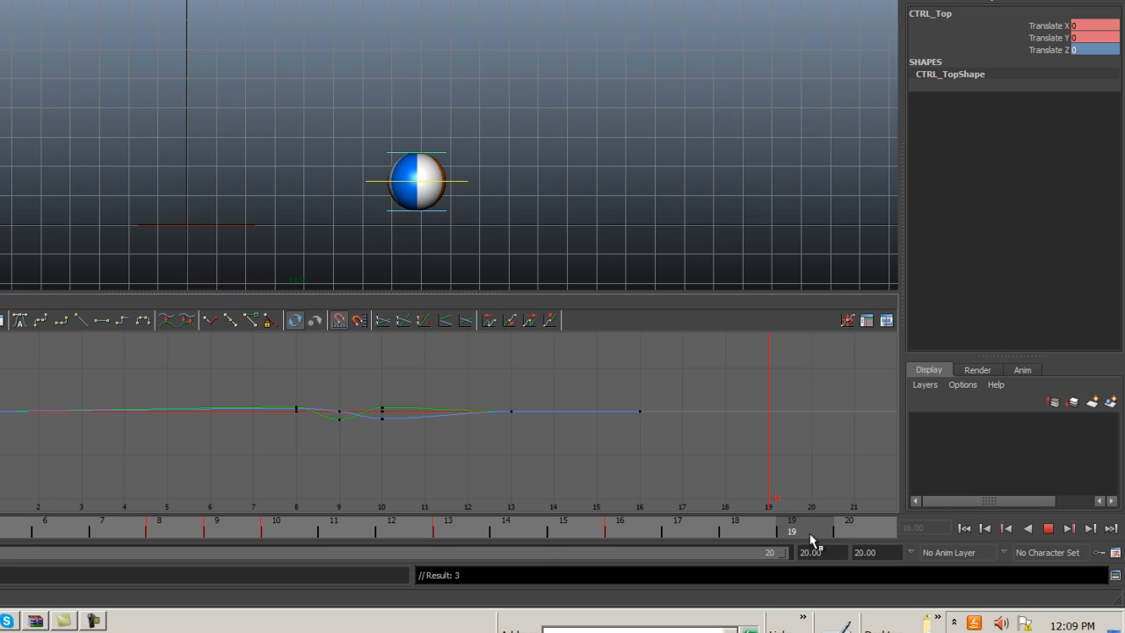
drag(415, 179, 396, 141)
key(s)
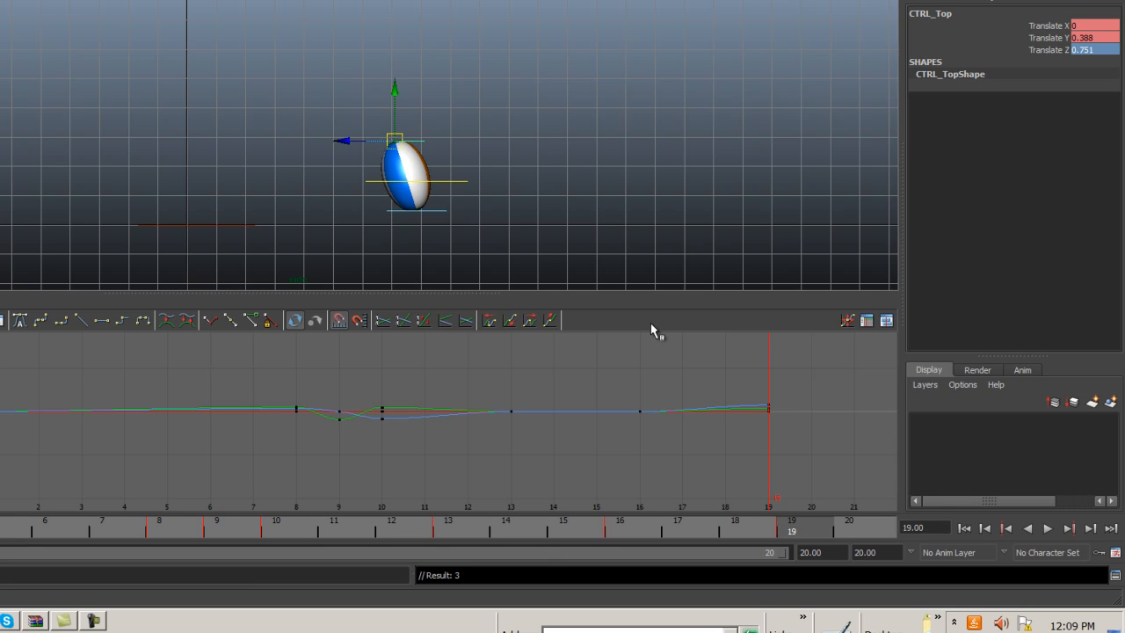
At frame 20, reset the top control's Translate Y and Z to 0, squash the ball to Translate Y about -0.828, and key it.
click(841, 527)
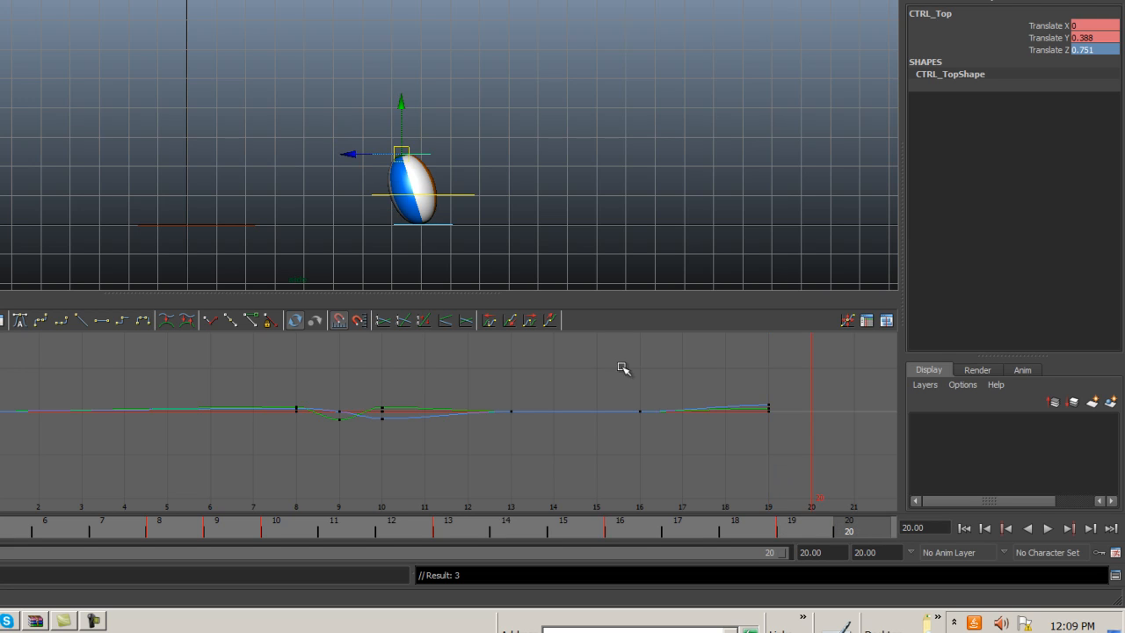
double_click(1089, 38)
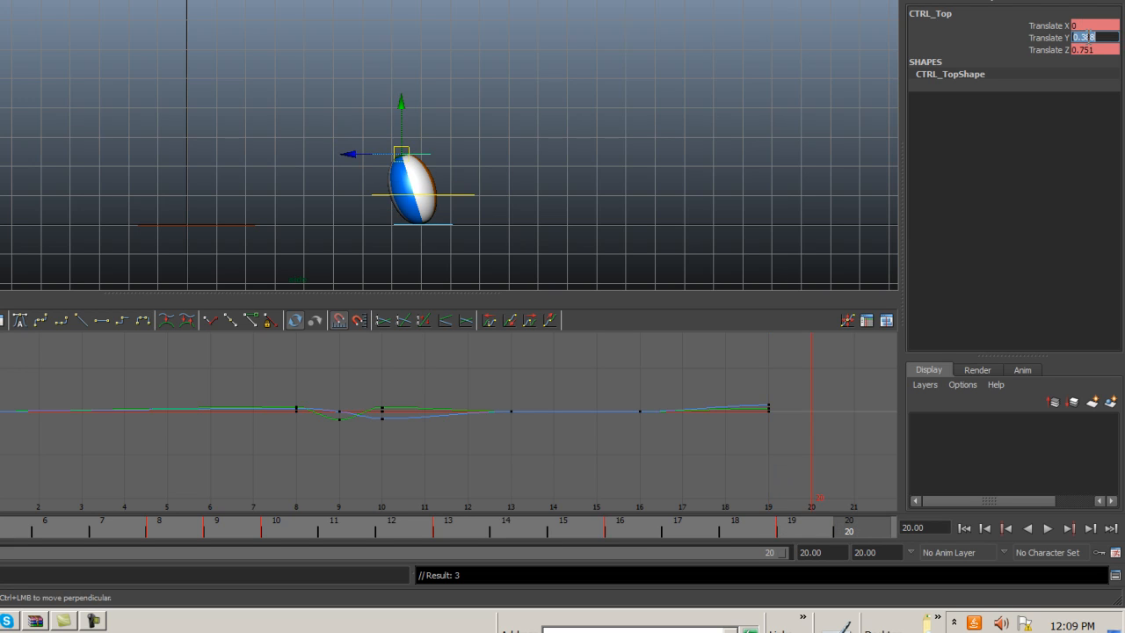
text(0)
double_click(1095, 50)
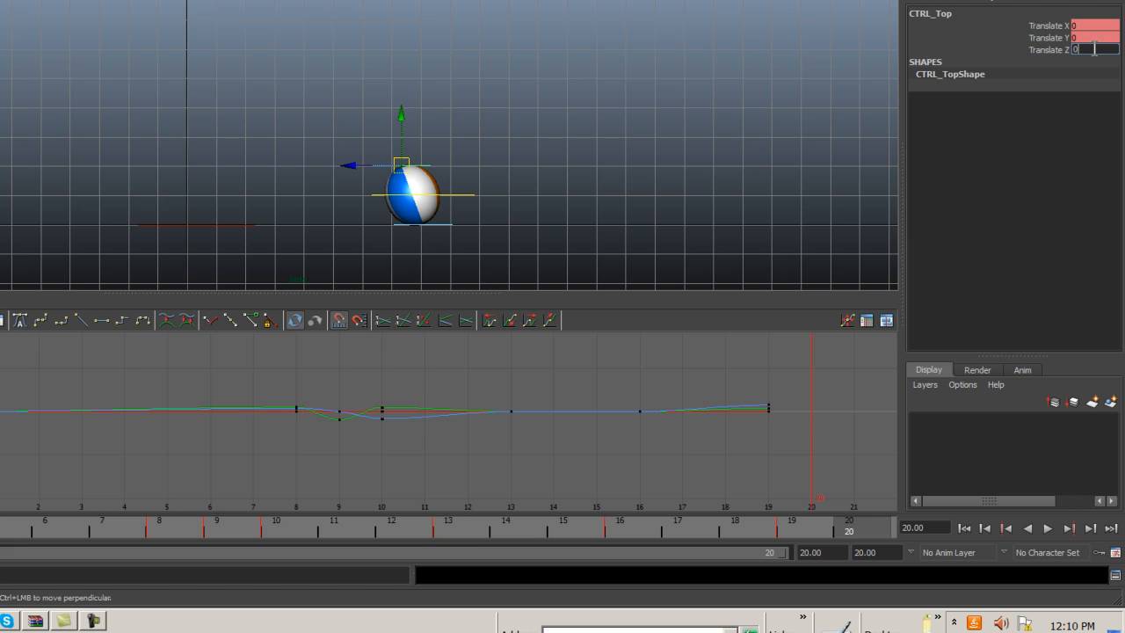
click(848, 119)
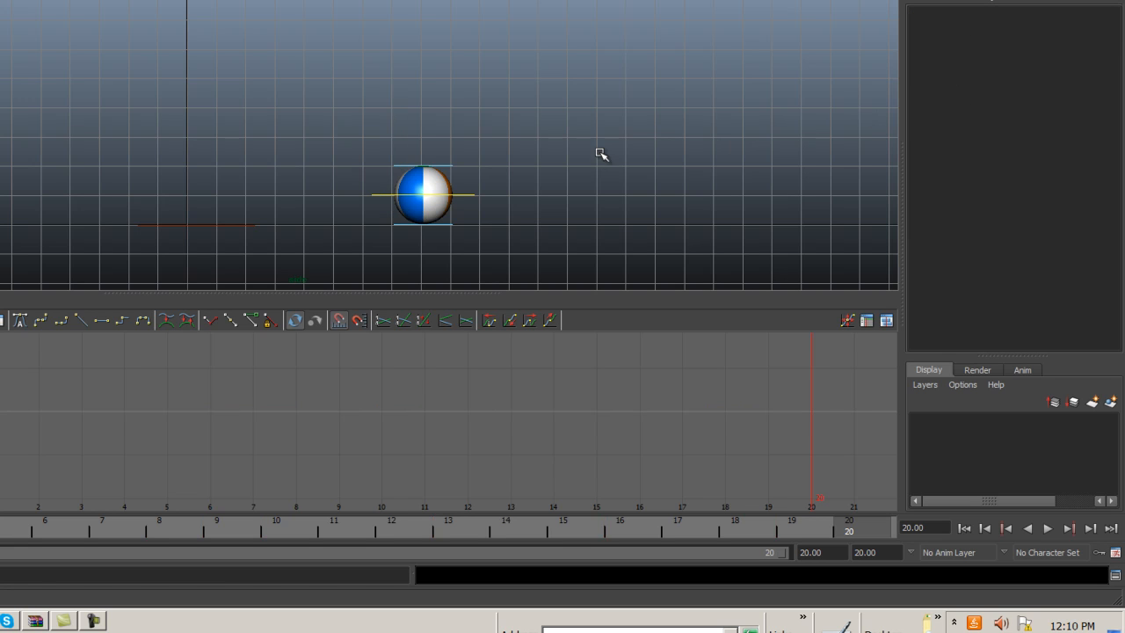
click(448, 167)
drag(424, 115, 426, 144)
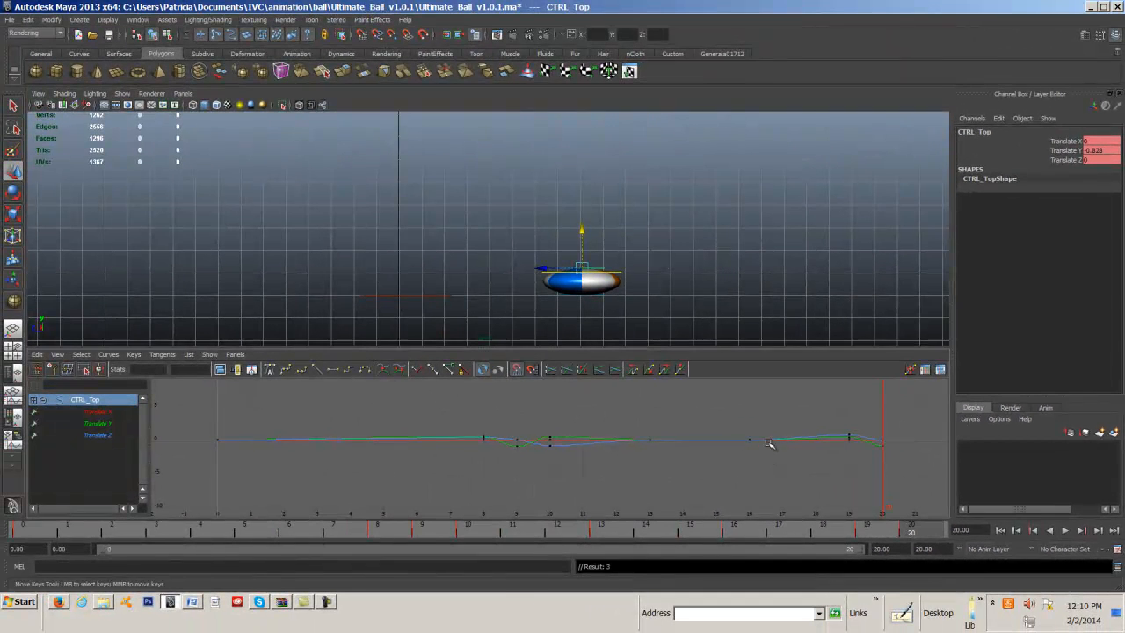
Play the stretch and squash animation from frame 0 and stop it.
click(1001, 530)
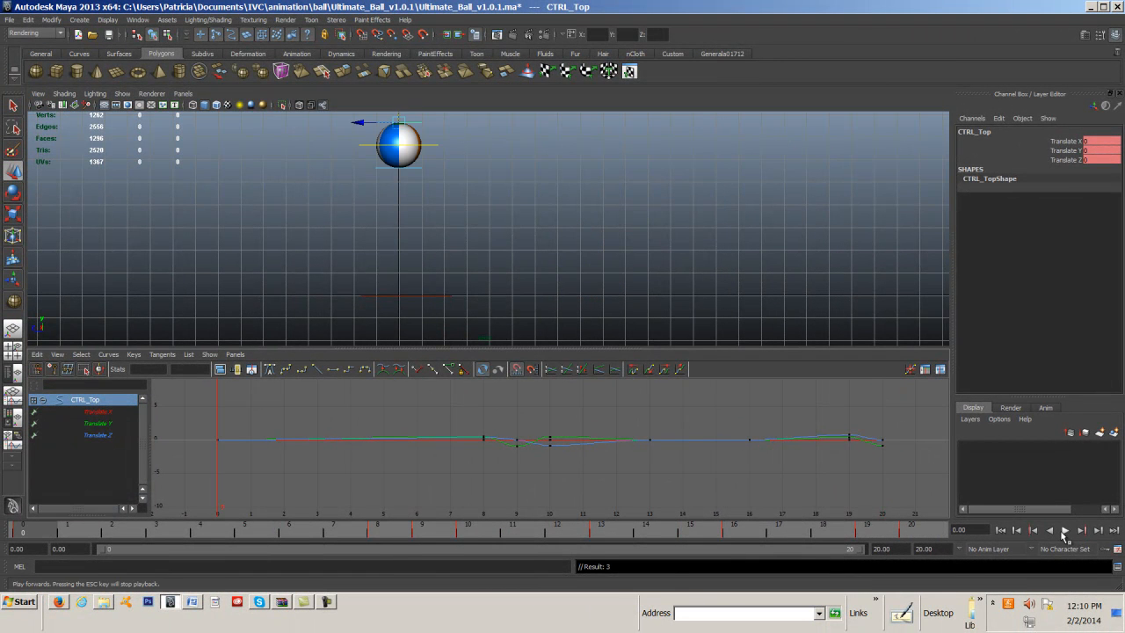
click(1065, 531)
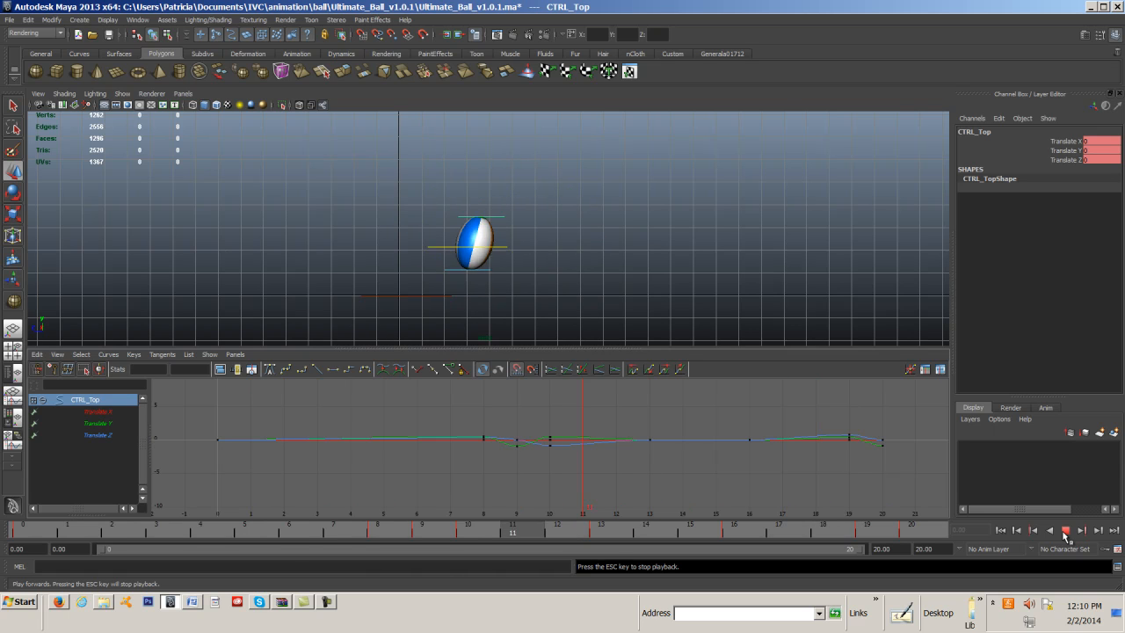
click(1063, 529)
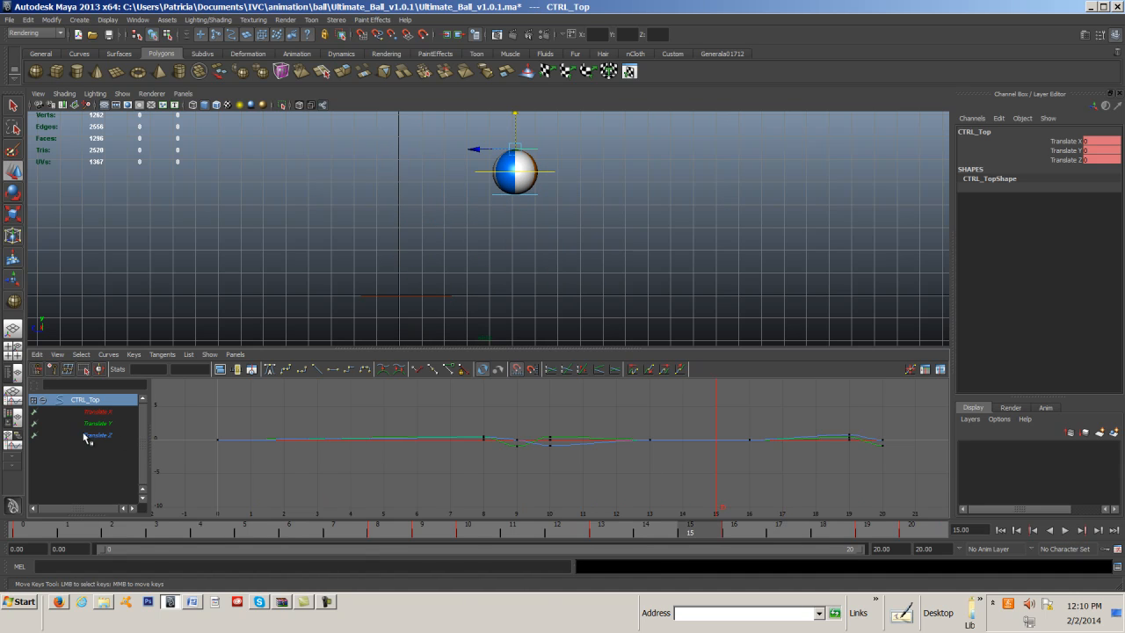
Select the ball's main control, frame all its animation curves, and check the assignment document in Word.
click(482, 173)
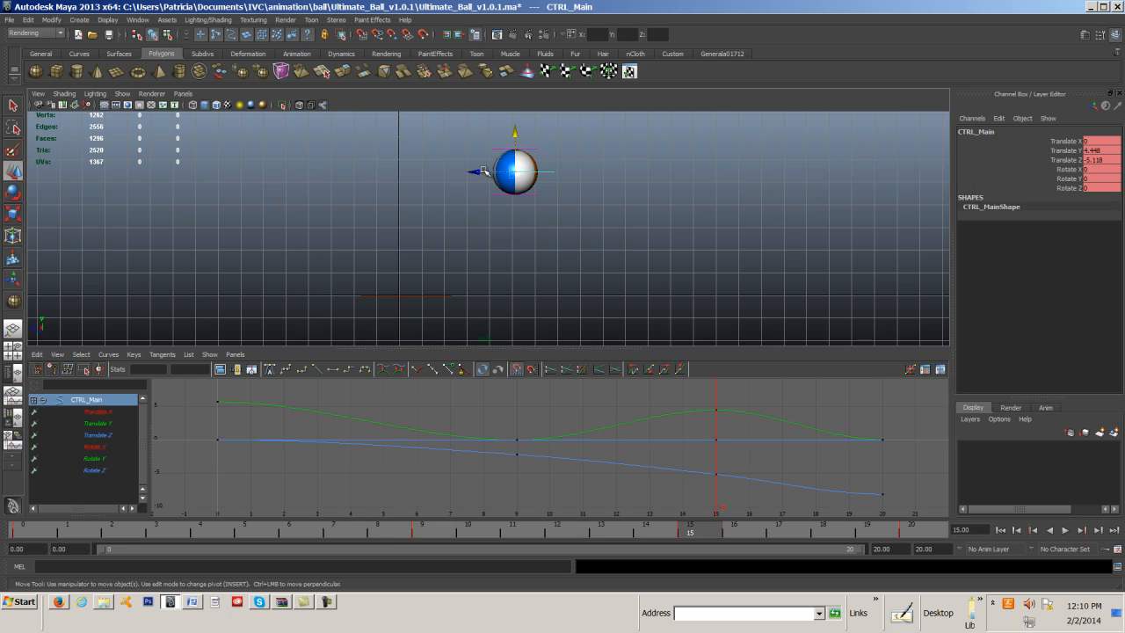
click(57, 354)
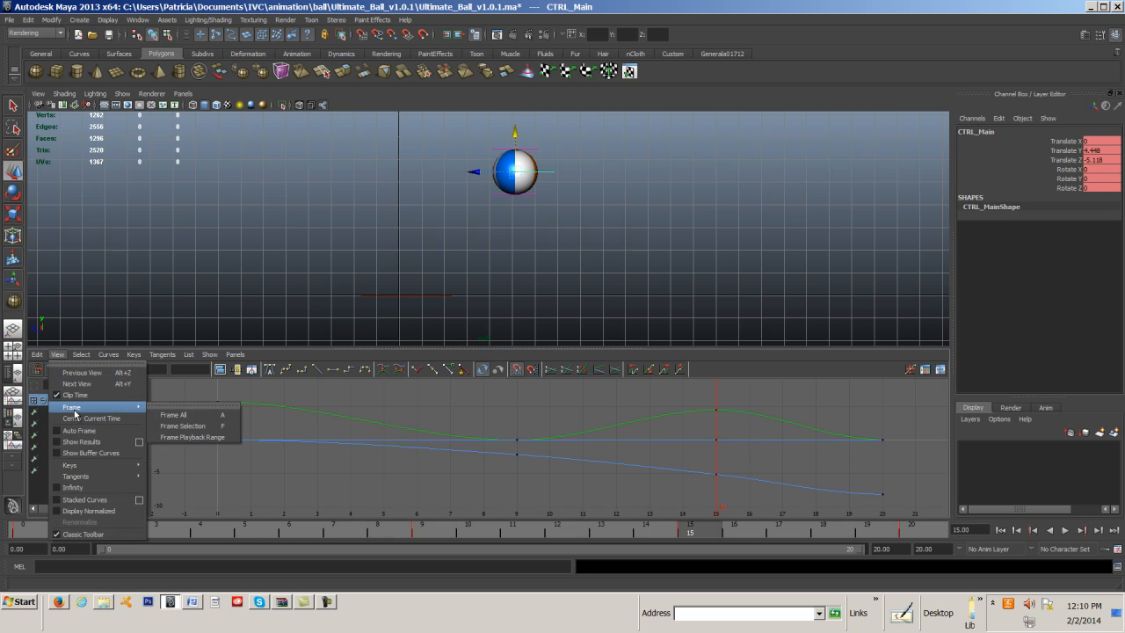
mouse_move(97, 407)
click(167, 416)
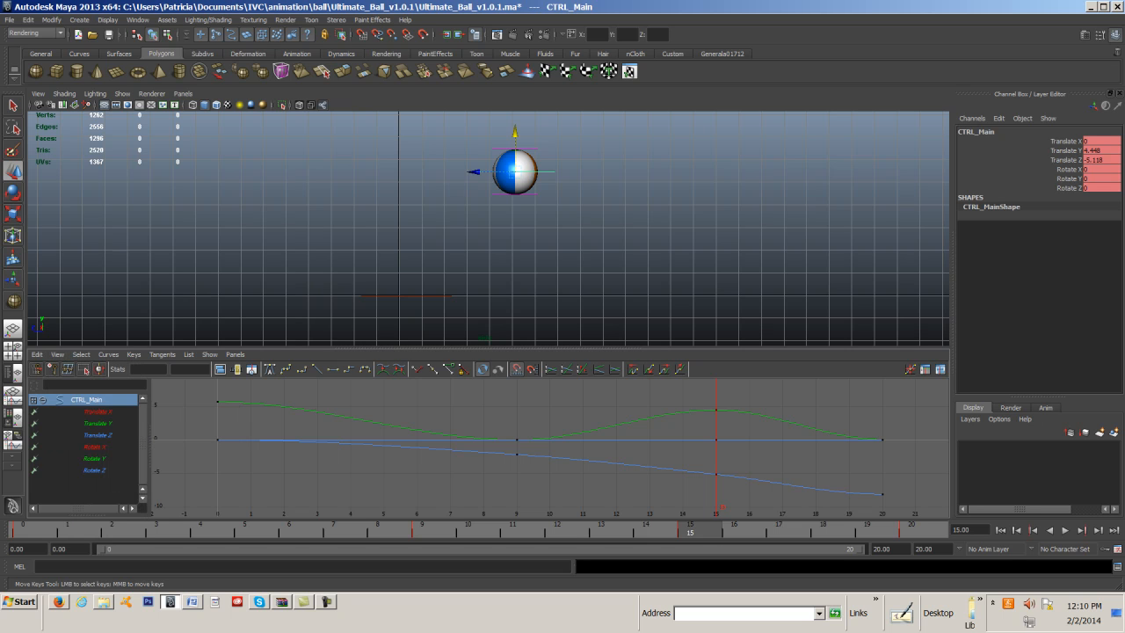
key(alt+Tab)
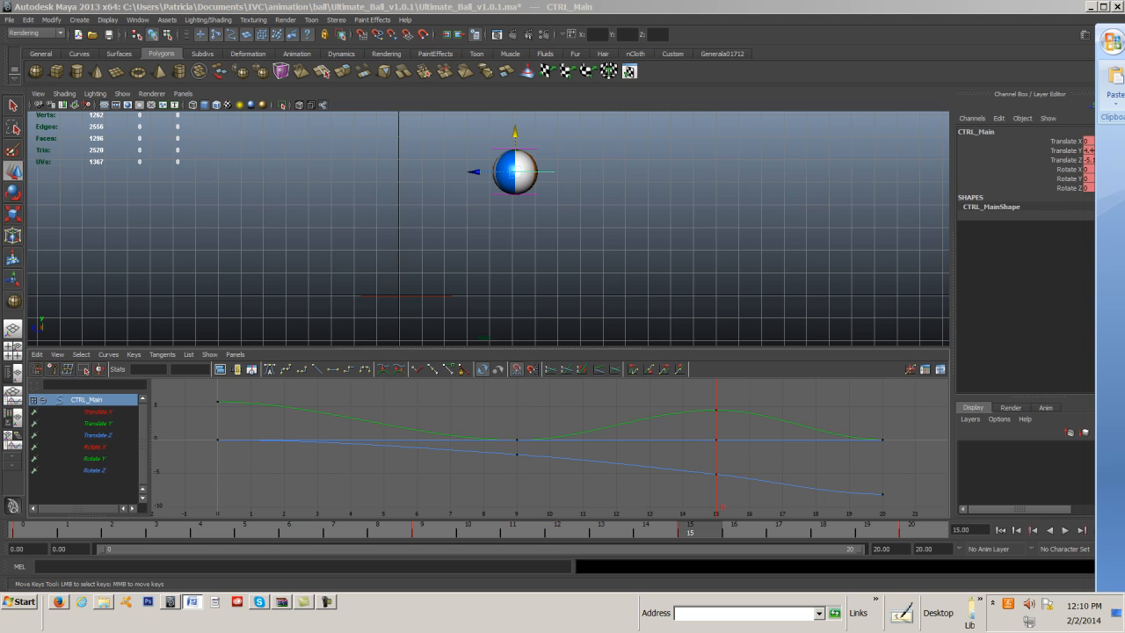
mouse_move(1124, 34)
mouse_down()
mouse_move(1098, 9)
mouse_move(1072, 22)
mouse_move(1124, 17)
mouse_move(950, 13)
mouse_up()
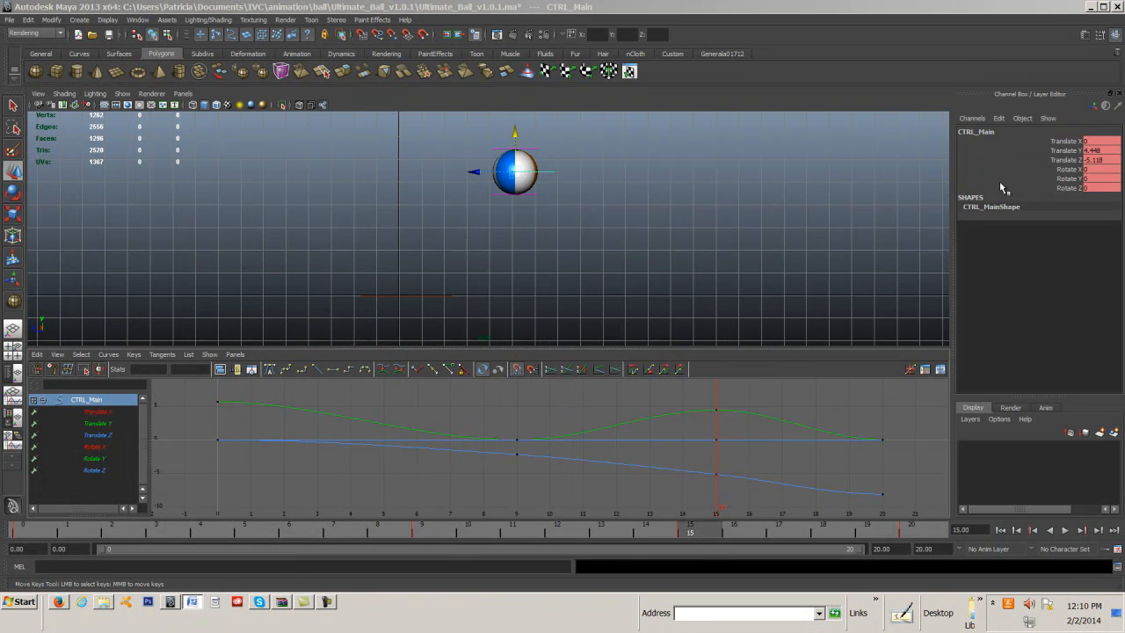
Select all keys on the main control's curves, break their tangents, and make them weighted with free tangent weights.
drag(205, 392, 853, 497)
right_drag(517, 439, 551, 481)
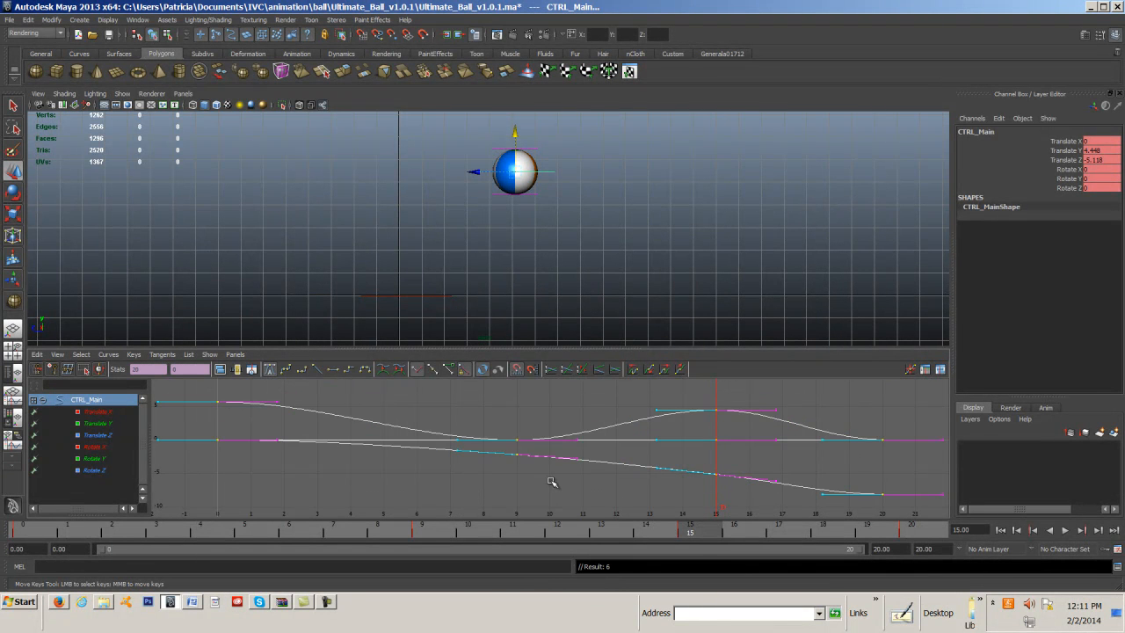
right_drag(519, 444, 552, 516)
right_drag(517, 441, 553, 545)
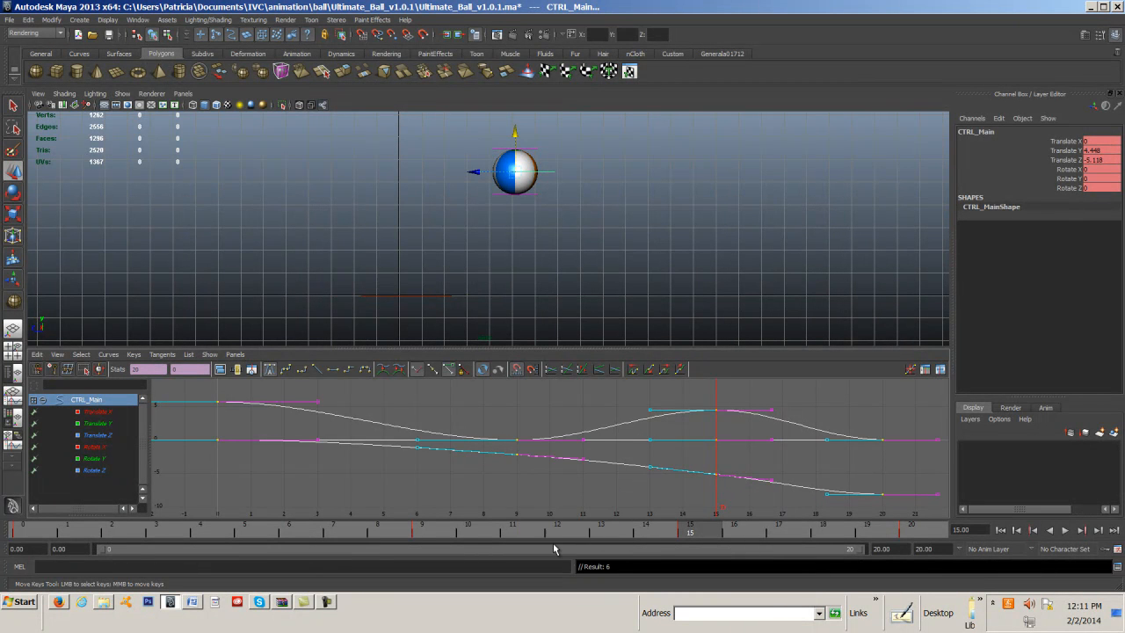
click(456, 479)
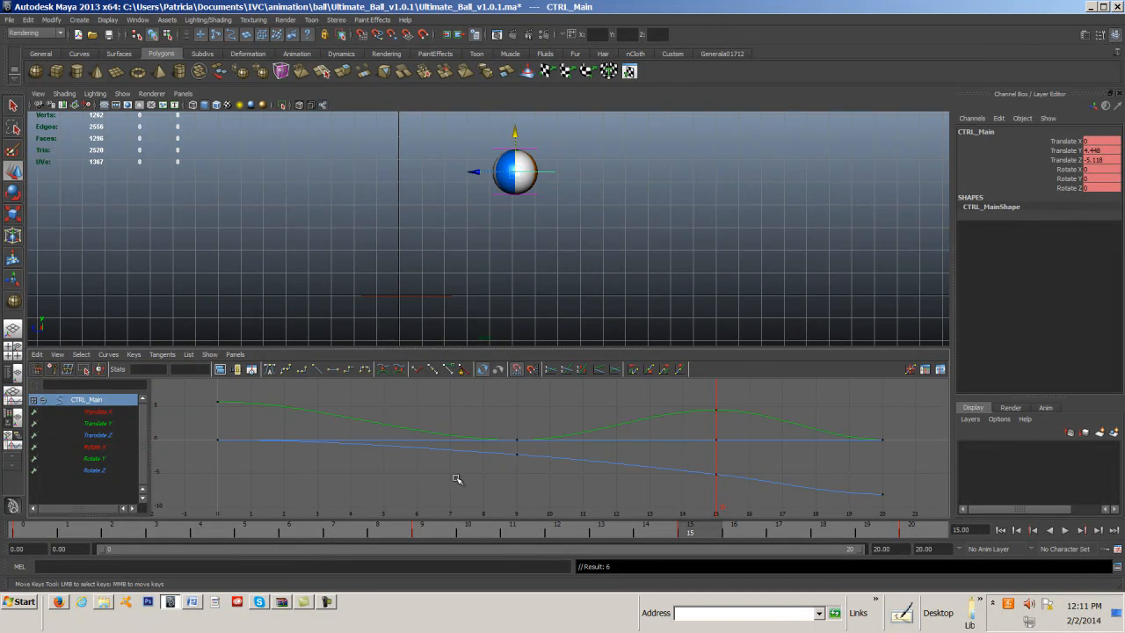
Delete all keys from the main control's Rotate Z curve.
click(95, 471)
drag(197, 410, 893, 469)
key(Delete)
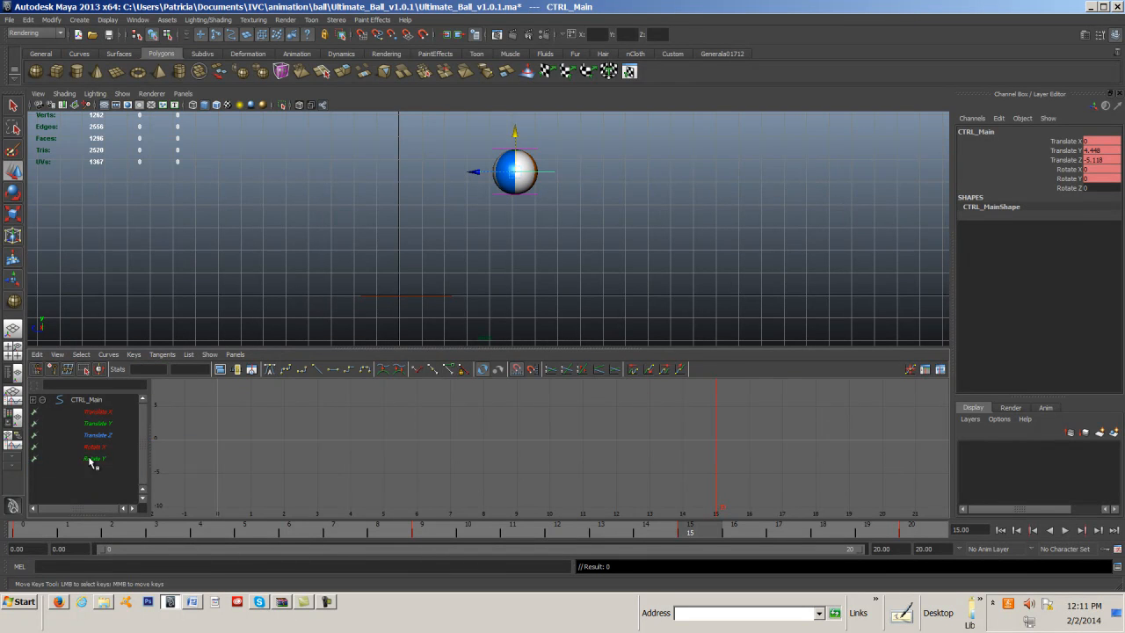
Delete all keys from the main control's Rotate Y and Rotate X curves.
click(91, 459)
drag(207, 417, 711, 497)
drag(911, 486, 911, 486)
key(Delete)
click(95, 447)
drag(201, 416, 542, 451)
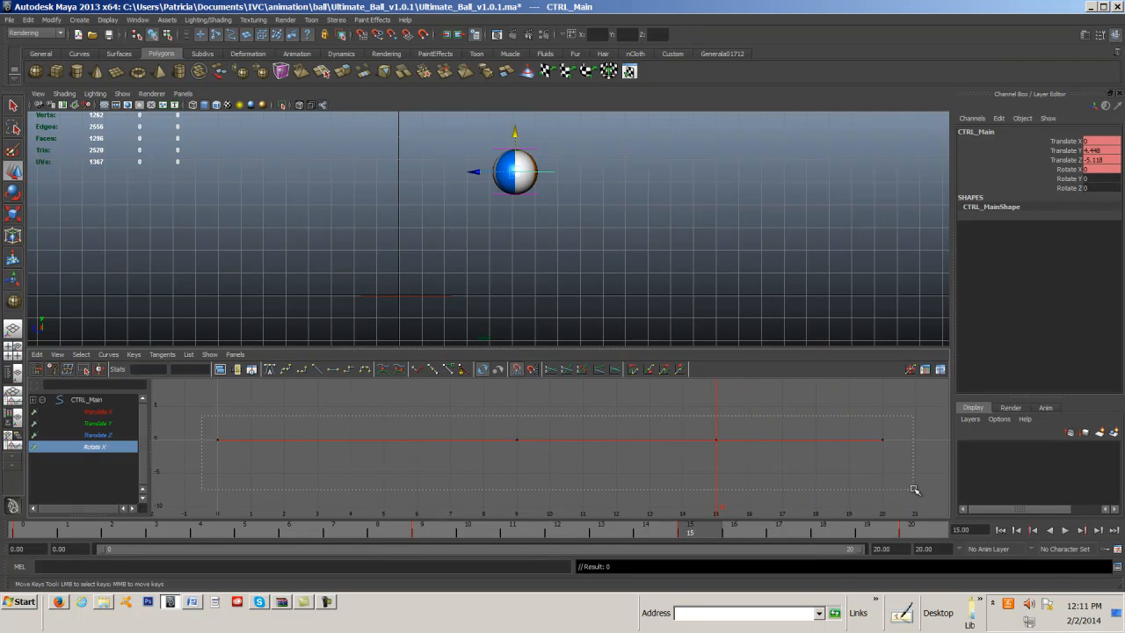
drag(914, 489, 914, 489)
key(Delete)
Check the main control's Translate Z and Translate Y curves, and delete all keys from its Translate X curve.
click(89, 435)
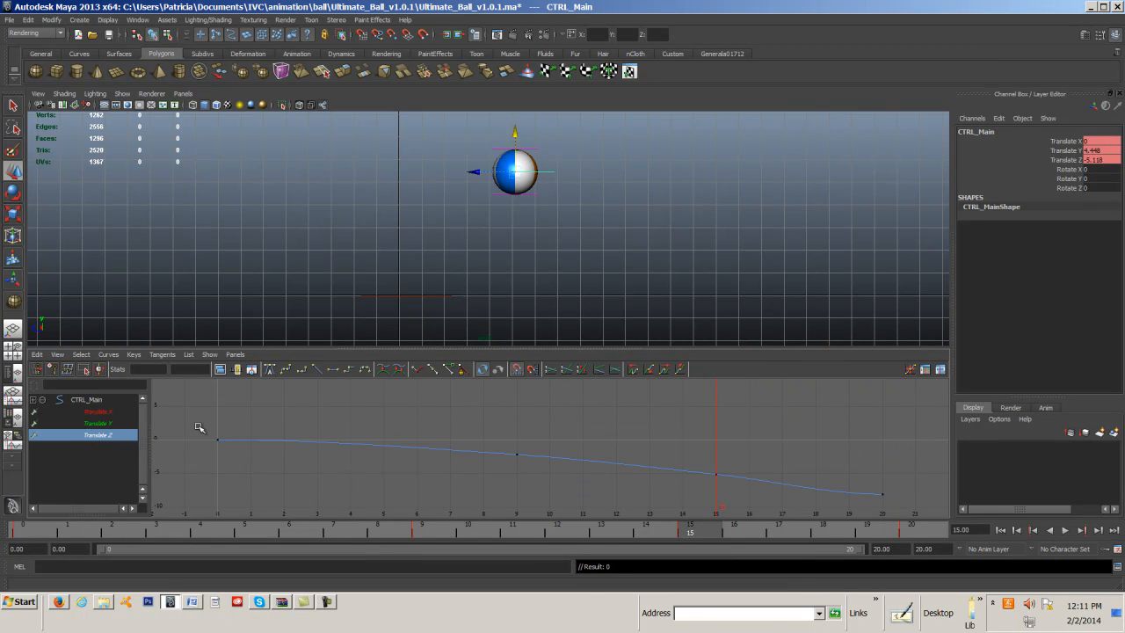
click(96, 422)
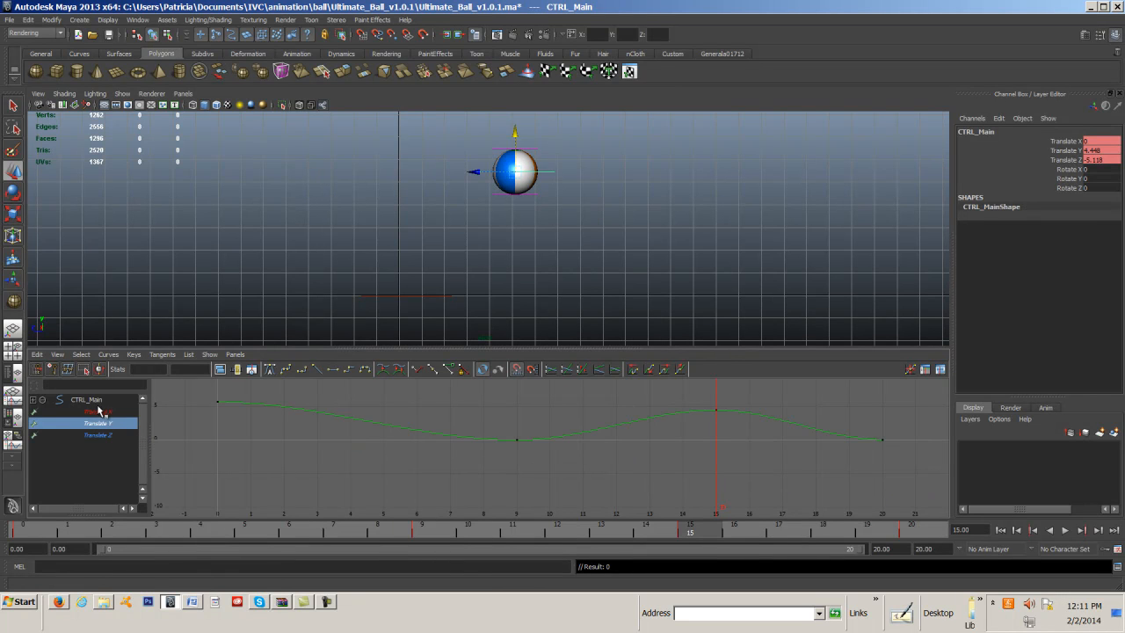
click(99, 410)
drag(191, 405, 355, 452)
drag(970, 498, 942, 494)
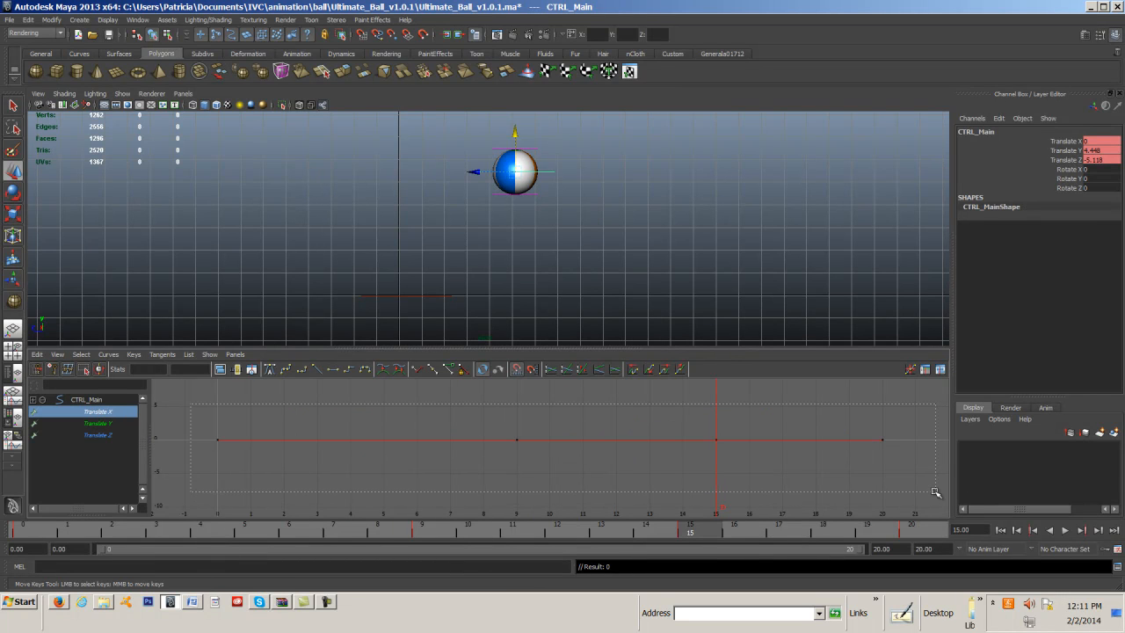
key(Delete)
Compare the main control's Translate Y and Translate Z curves with the bouncing ball sketch in the Word assignment document.
click(104, 411)
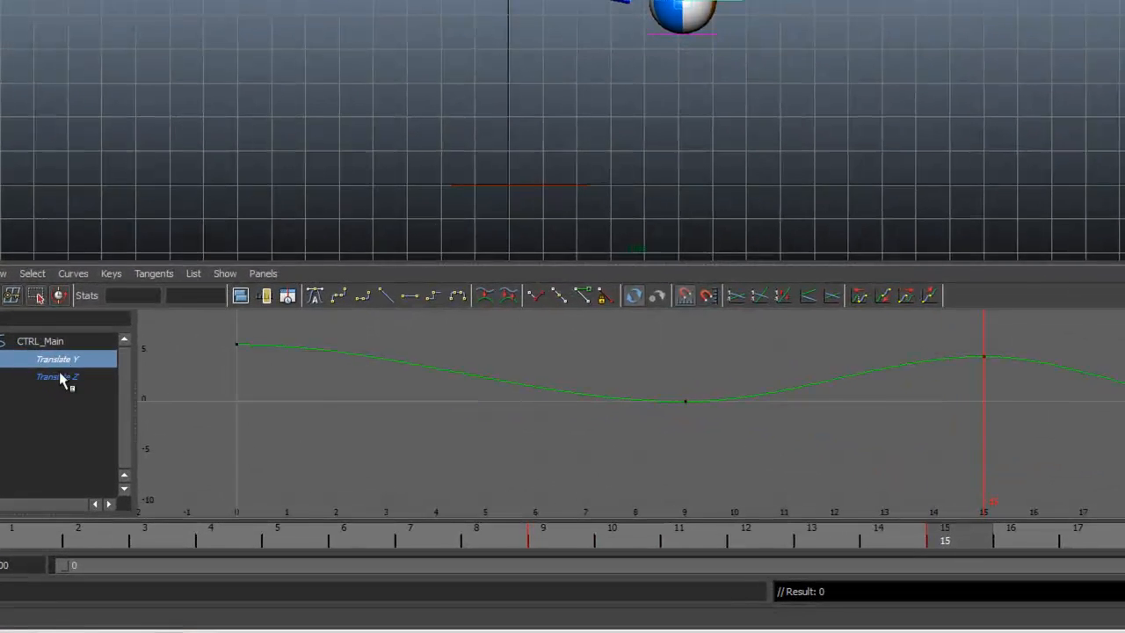
click(64, 378)
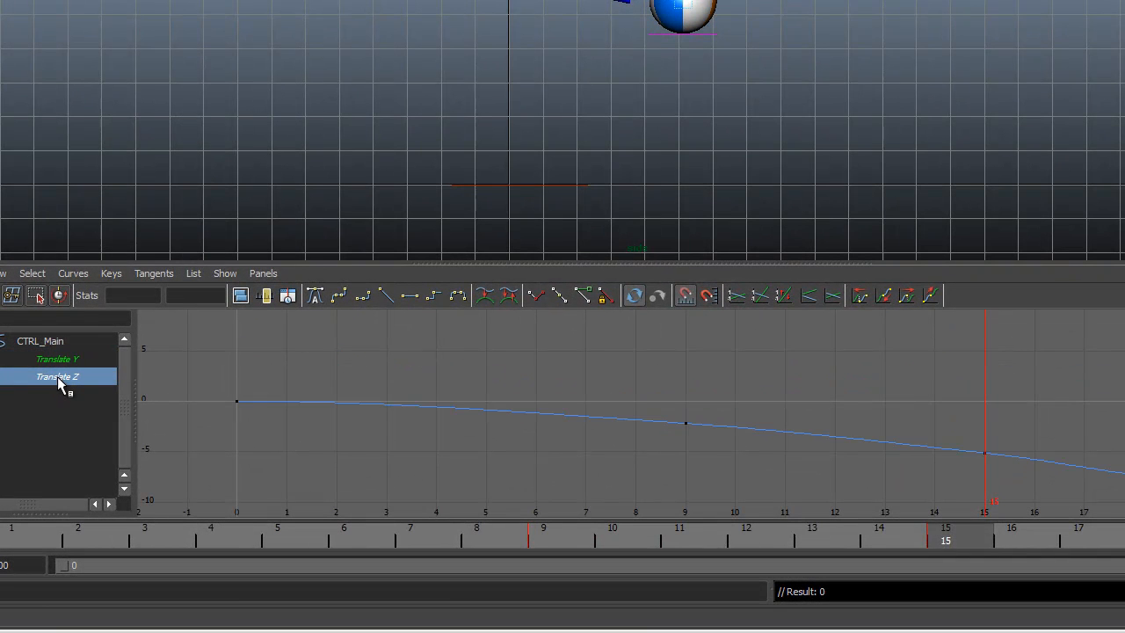
click(68, 361)
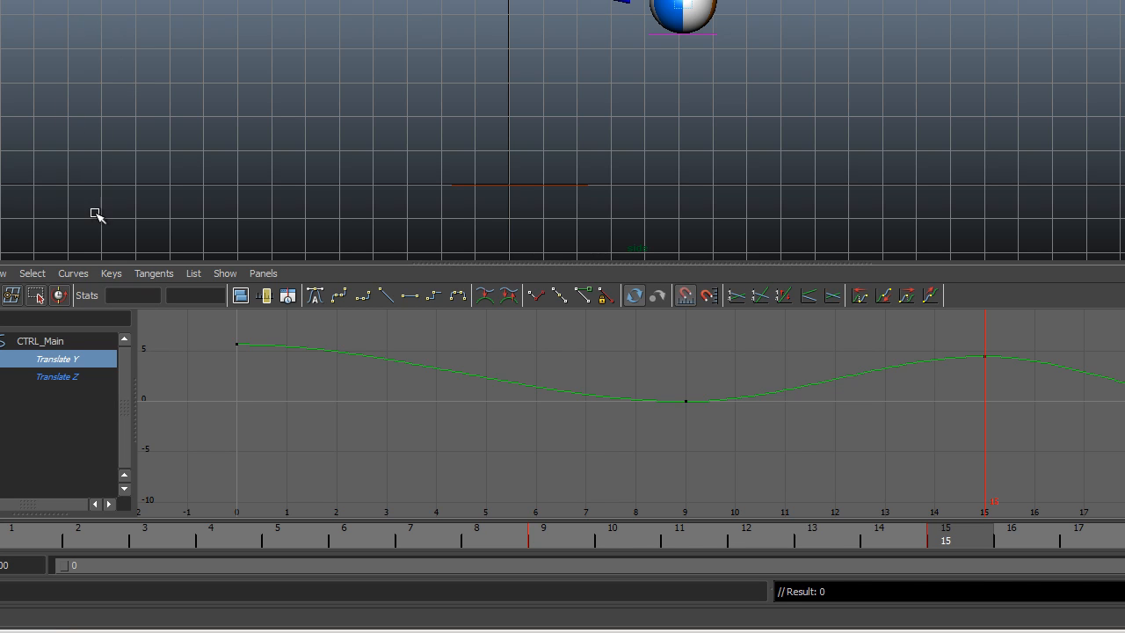
click(55, 370)
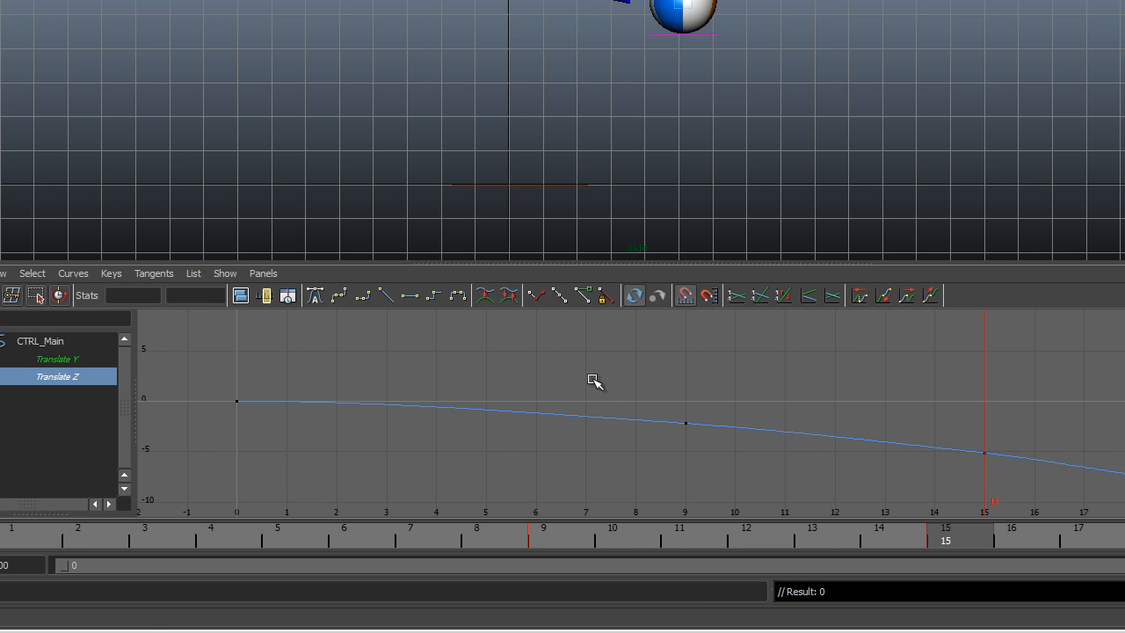
drag(561, 367, 879, 397)
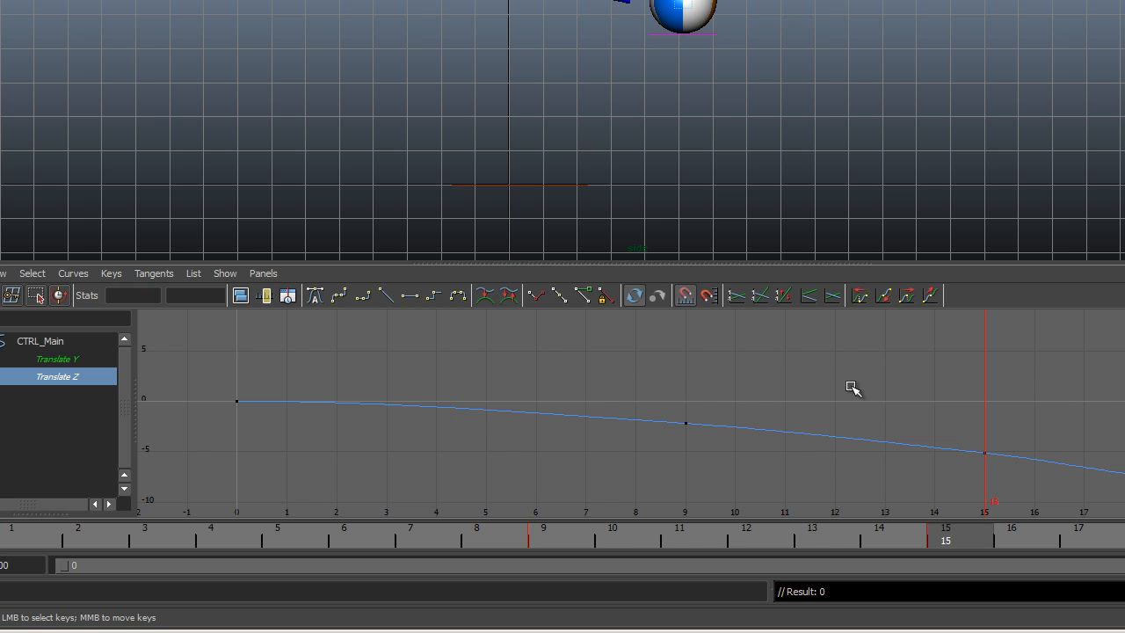
click(45, 360)
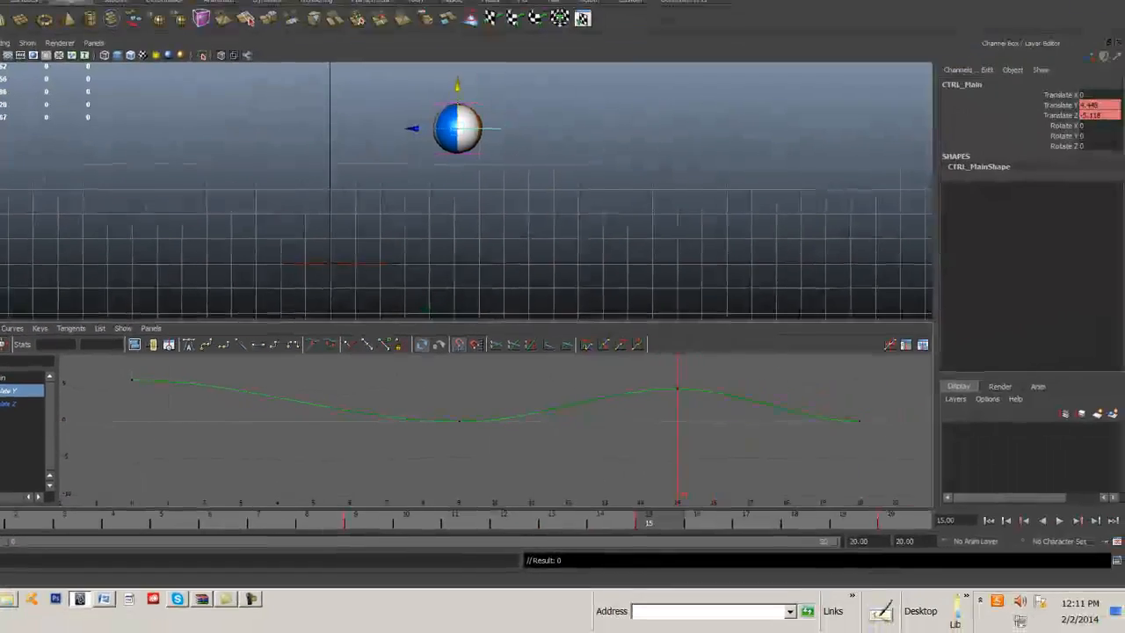
drag(1124, 14, 518, 11)
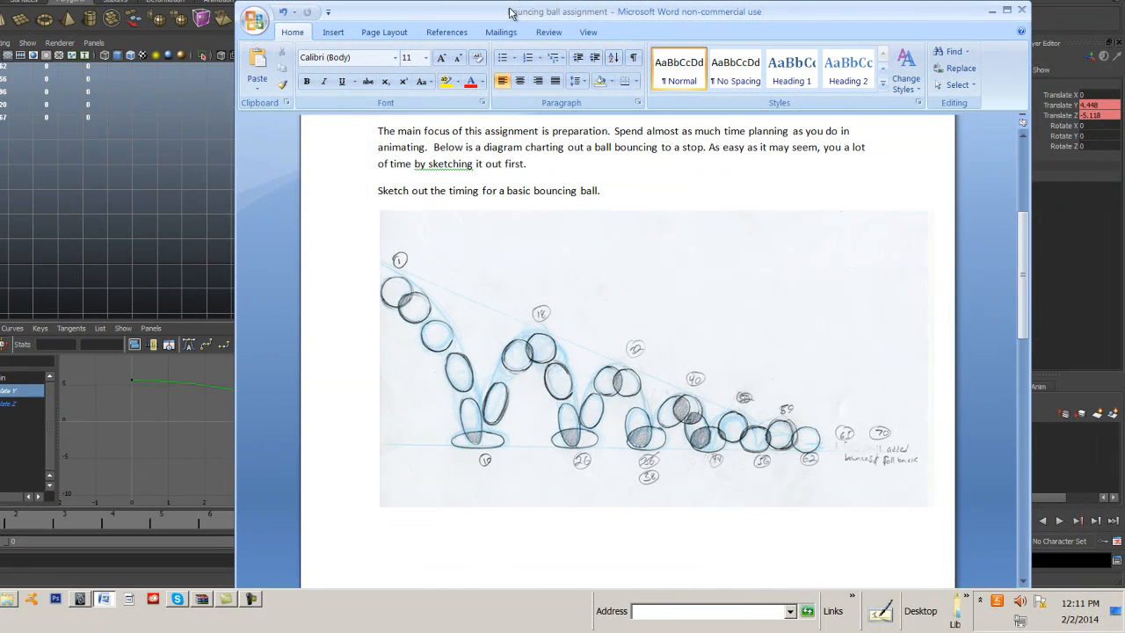
key(alt+Tab)
On the Translate Y curve, raise both tangents at frame 9 into a sharp V and the incoming tangent at frame 20.
drag(433, 401, 487, 433)
drag(376, 437, 376, 438)
middle_drag(348, 425, 353, 387)
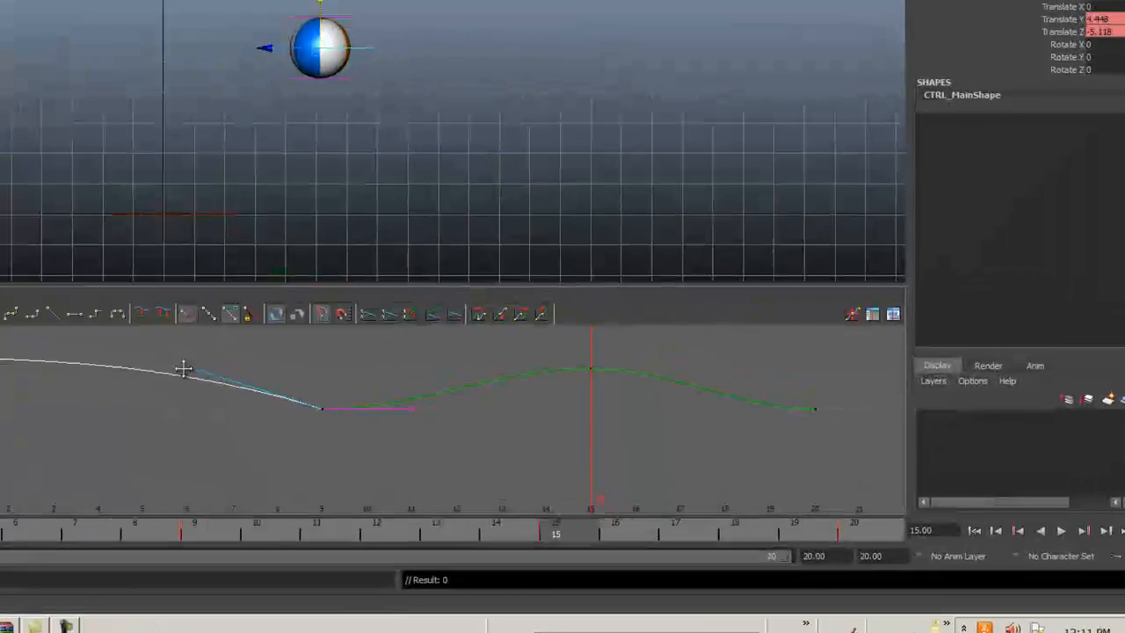
drag(318, 384, 357, 422)
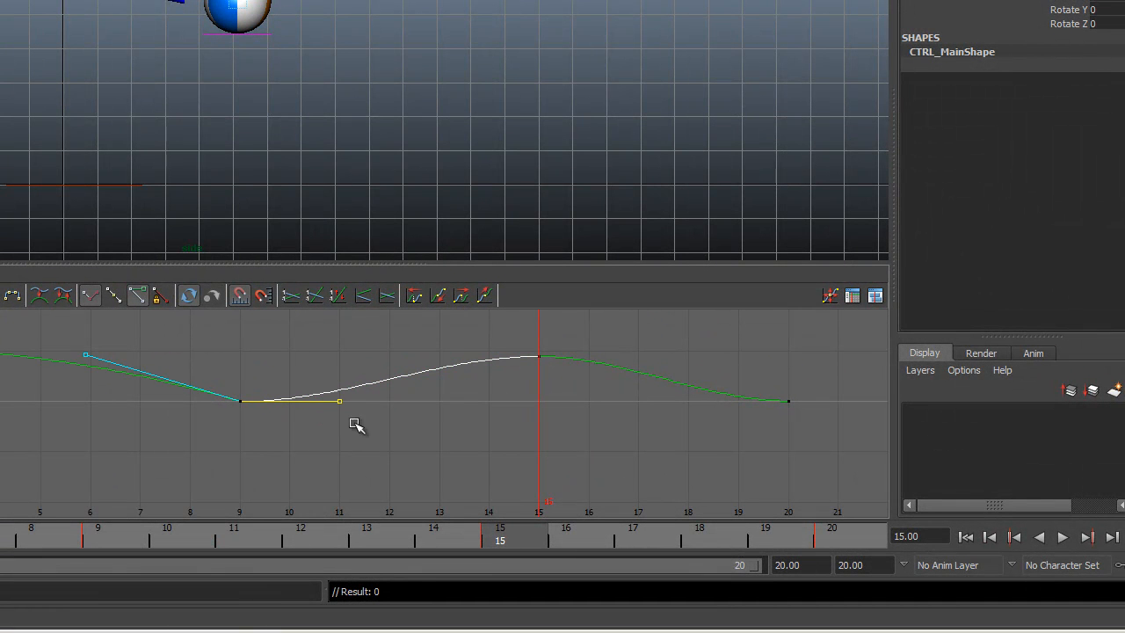
middle_drag(346, 407, 341, 371)
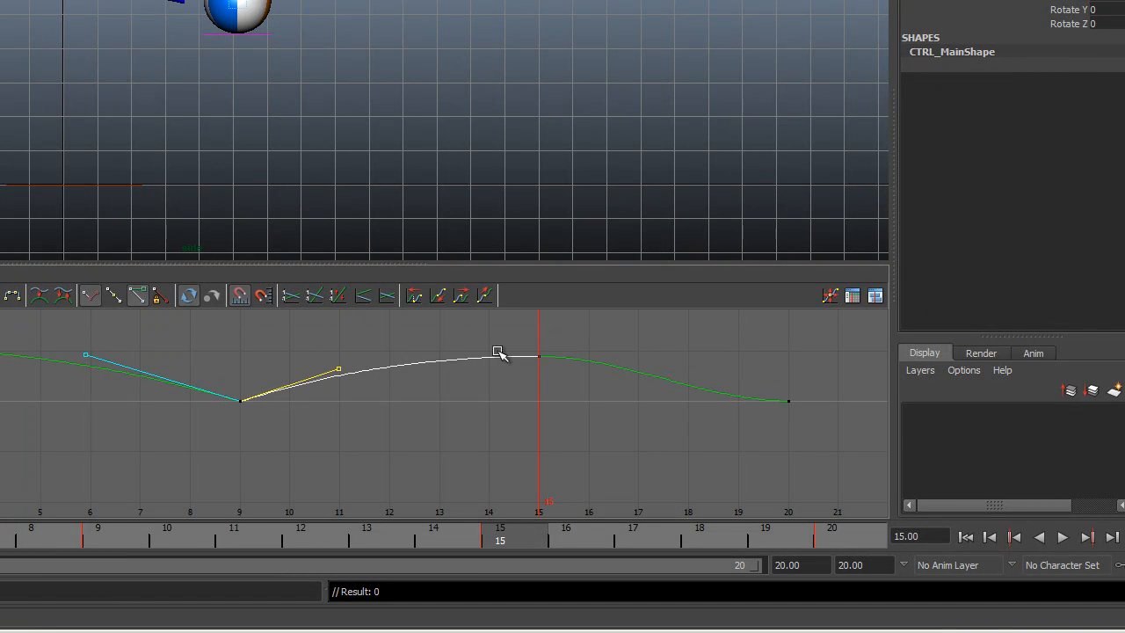
drag(726, 369, 829, 423)
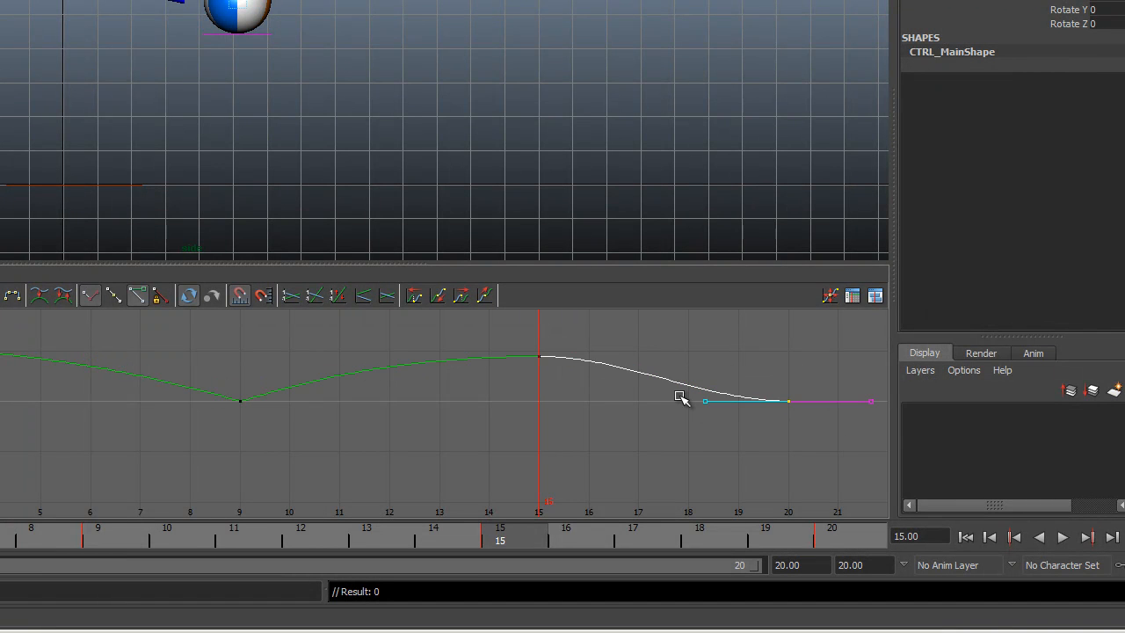
drag(697, 408, 700, 383)
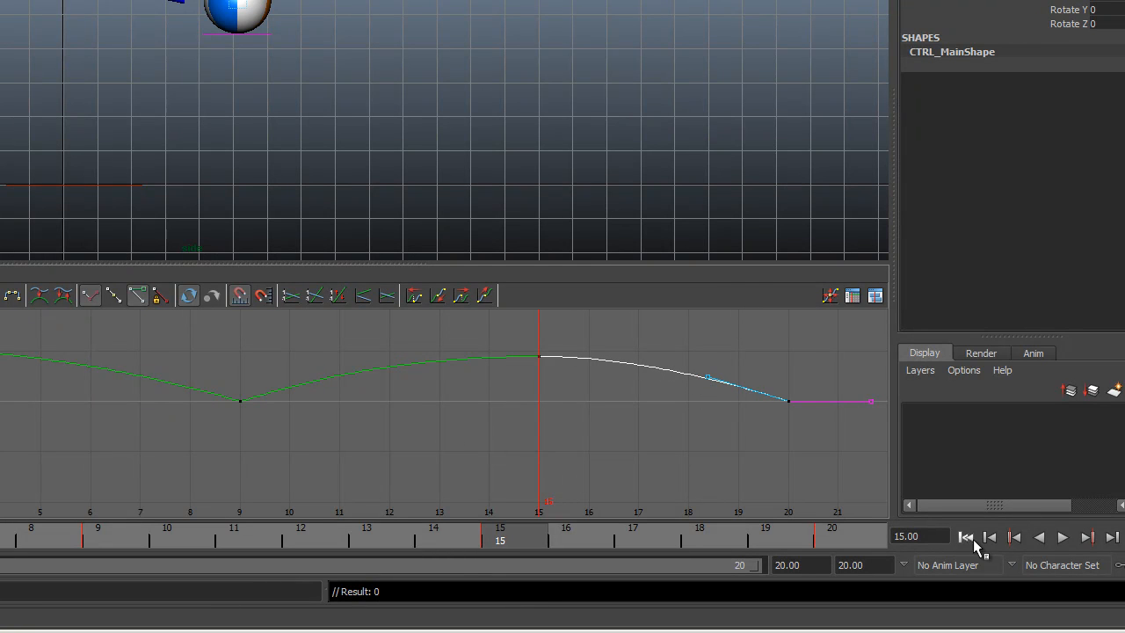
Play the animation from frame 0 to check the reshaped vertical bounce, and stop it.
click(973, 539)
click(1062, 537)
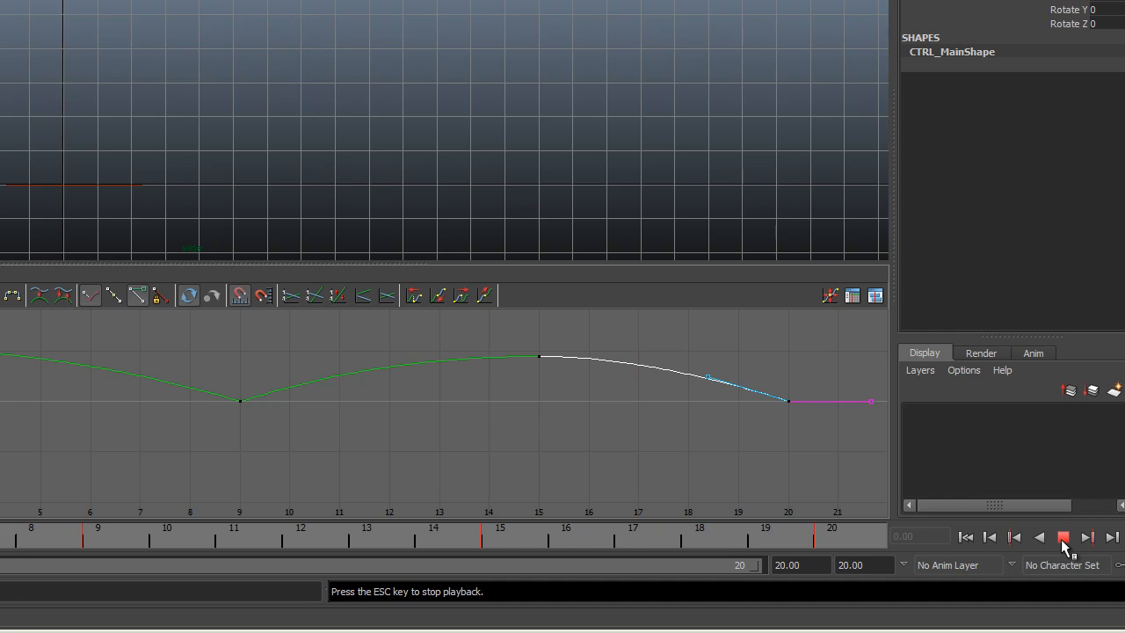
click(1063, 538)
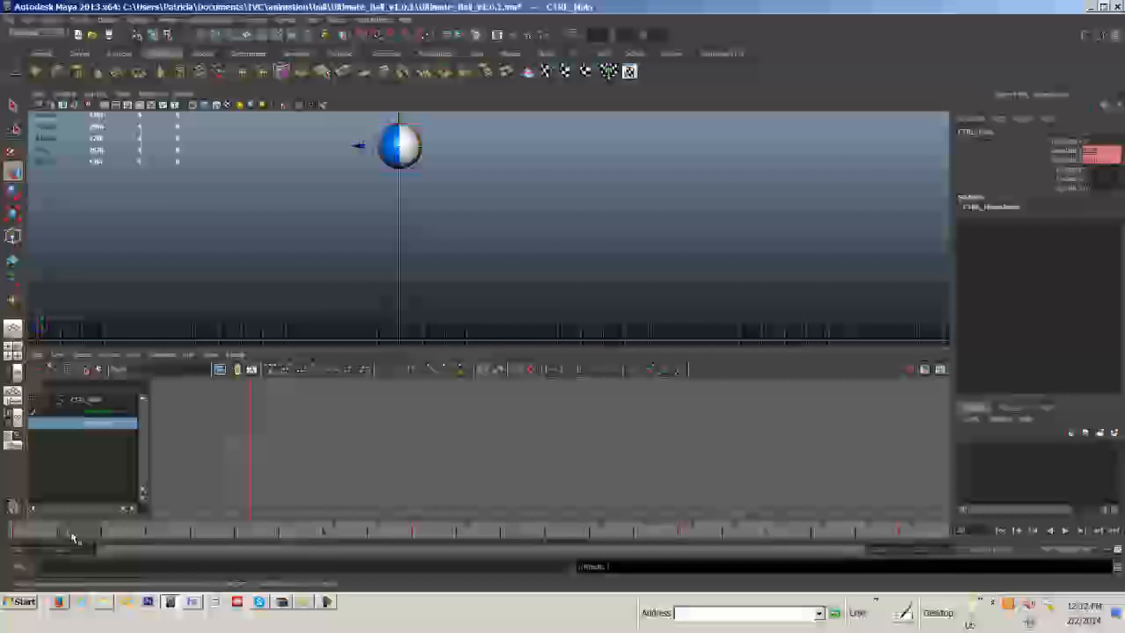
Delete the Translate Z keys at frames 9 and 15, and raise the incoming tangent at frame 20 into a smooth arc.
drag(73, 538, 909, 557)
drag(488, 446, 780, 498)
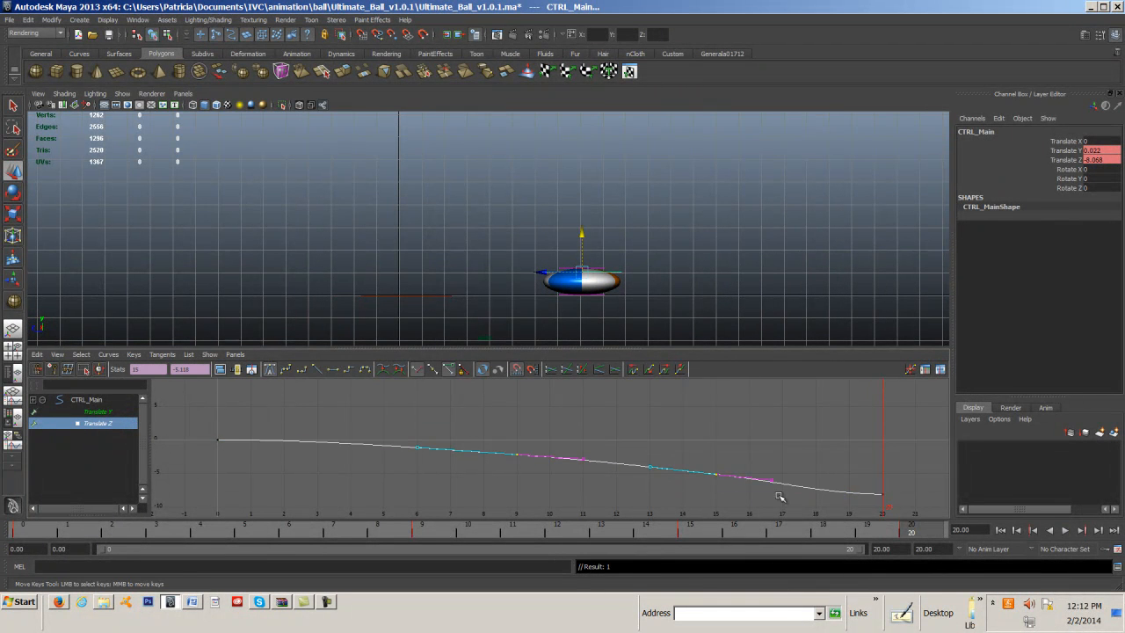
click(722, 461)
drag(941, 507, 941, 508)
middle_drag(667, 495, 664, 442)
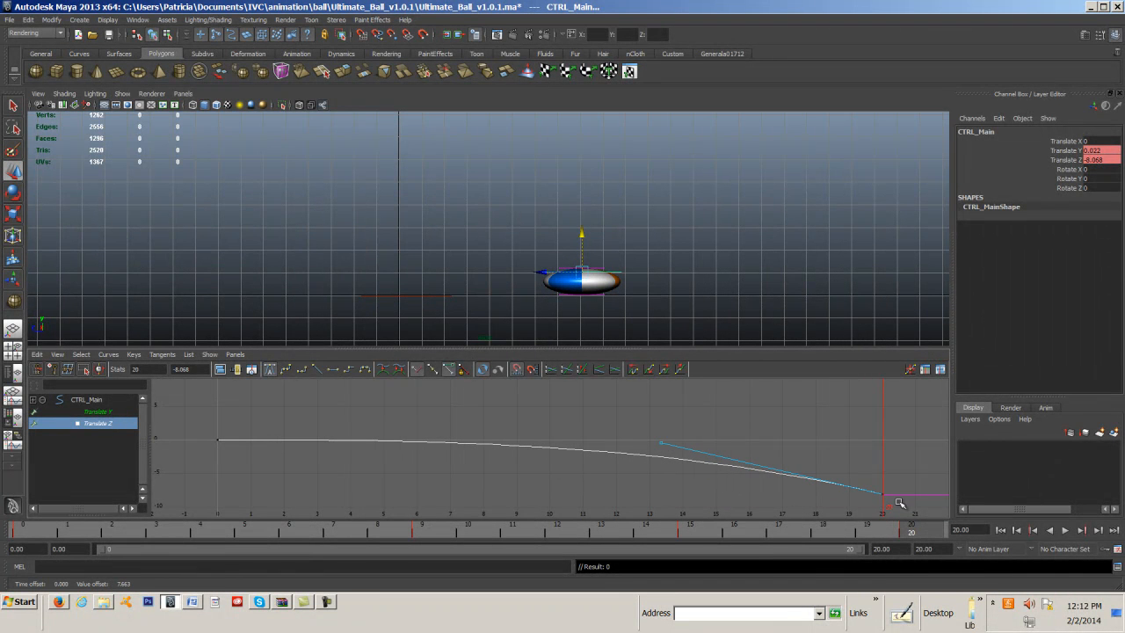
Rewind to frame 0, play the bounce to check the smoothed forward travel, and stop it.
click(1002, 531)
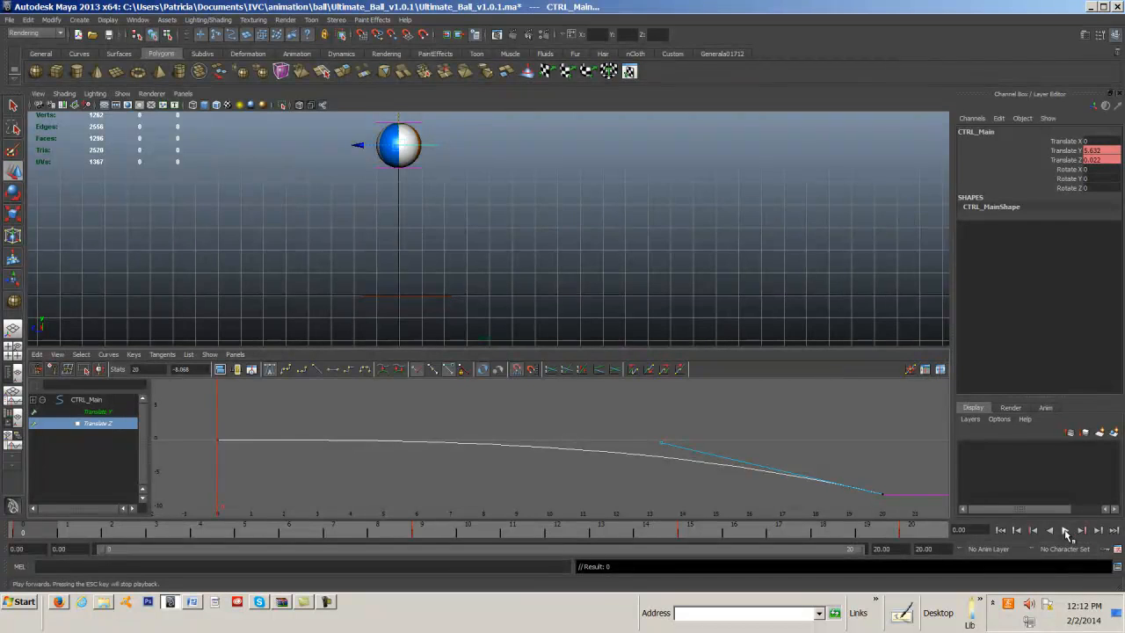
click(1066, 531)
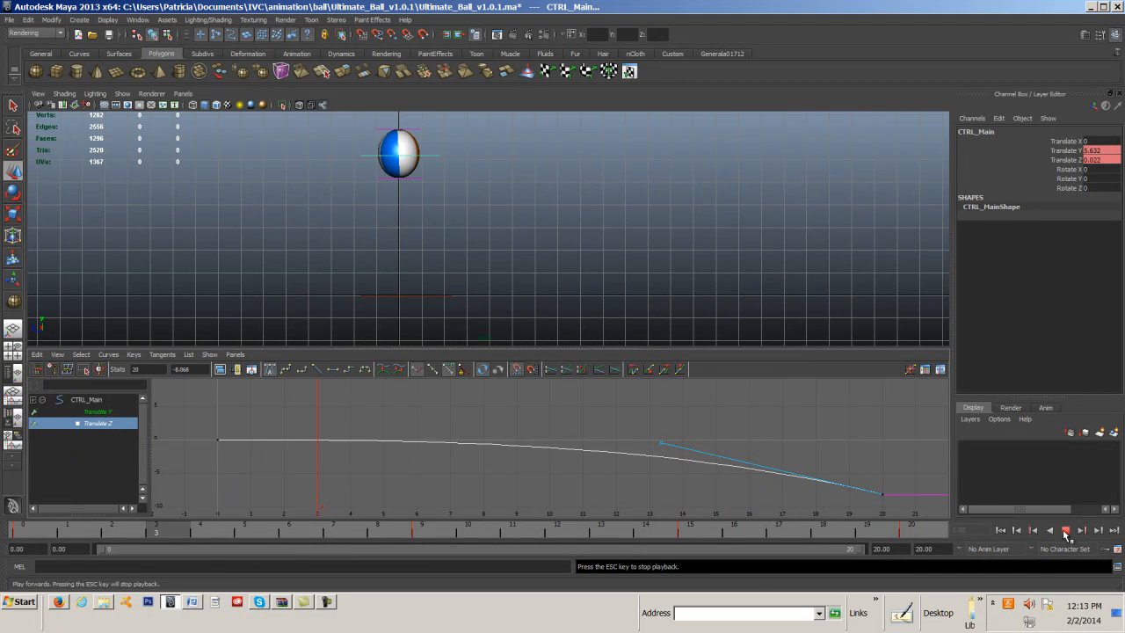
click(1065, 531)
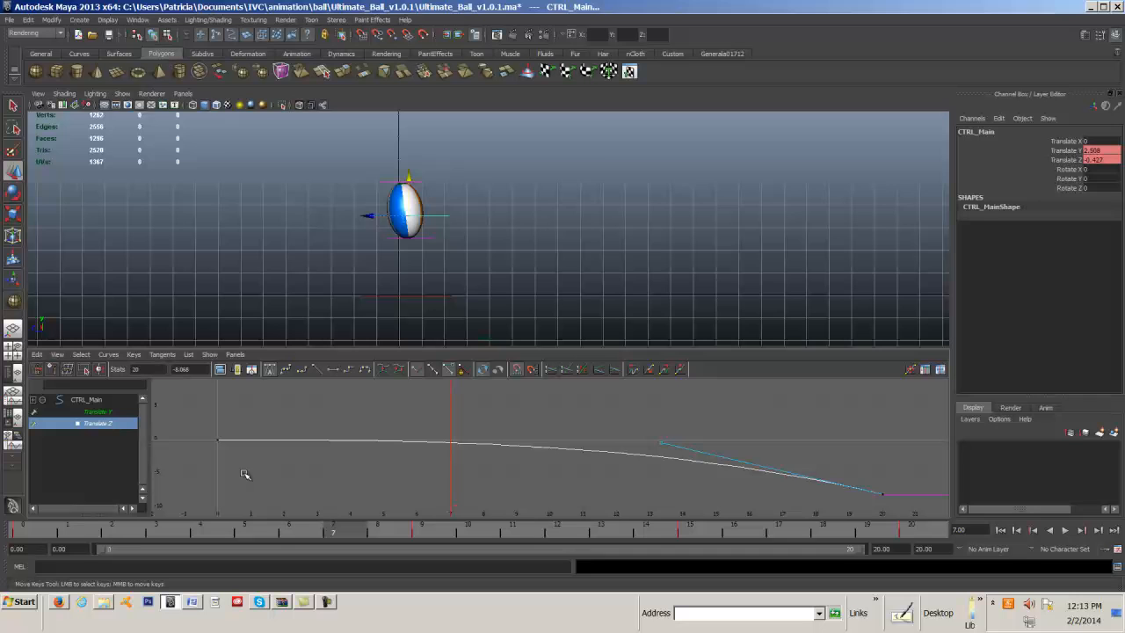
Select the ball's top control and frame all its animation curves in the Graph Editor.
click(380, 183)
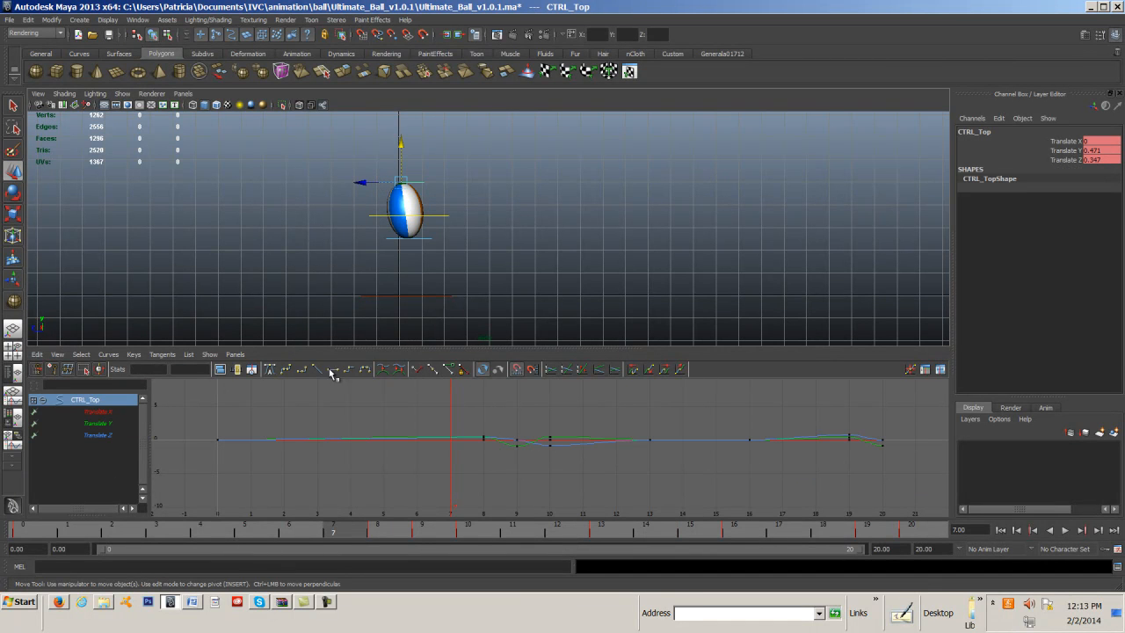
click(58, 354)
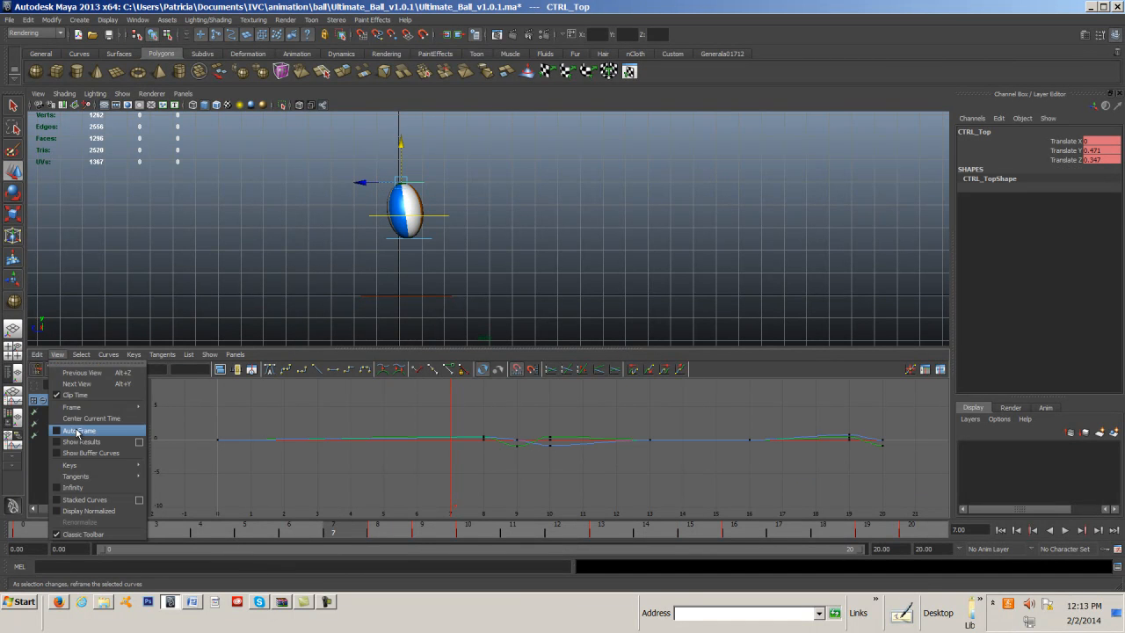
mouse_move(131, 407)
click(164, 417)
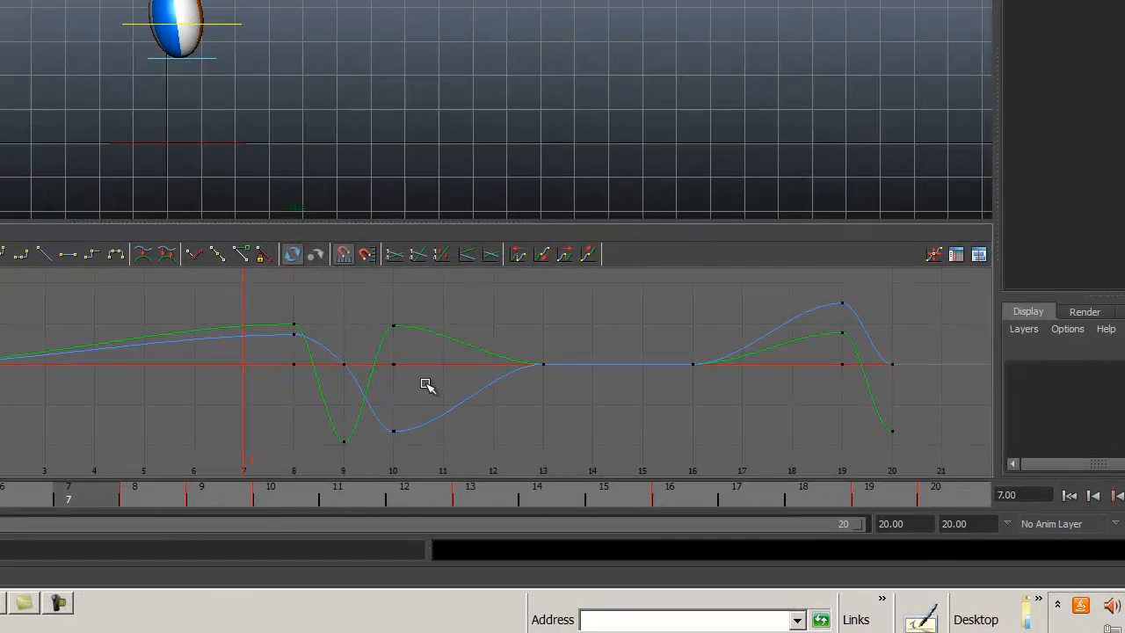
Break and free-weight the tangents of the top control's Translate Y key at frame 9, and raise both into a sharp V.
drag(84, 499, 227, 503)
drag(321, 425, 353, 456)
right_click(352, 448)
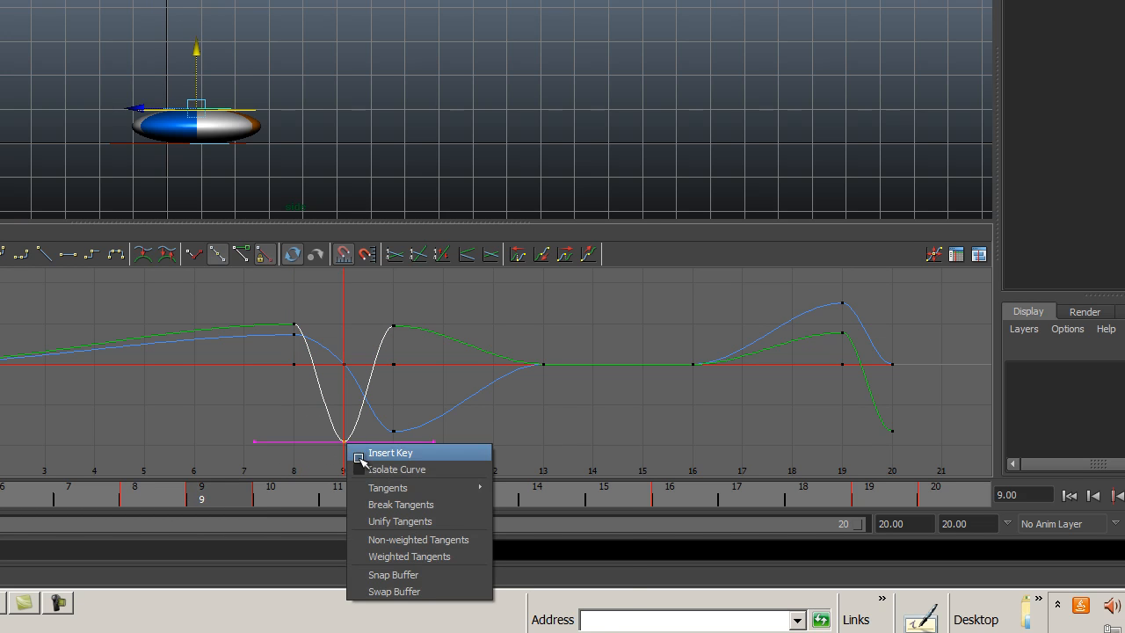
click(380, 506)
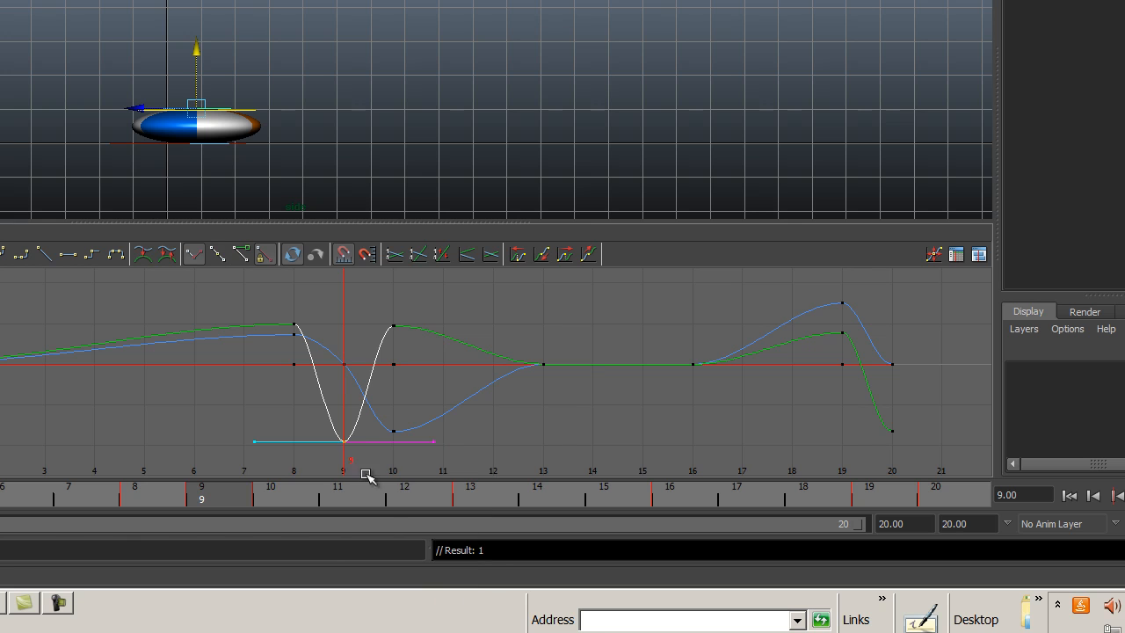
right_click(337, 437)
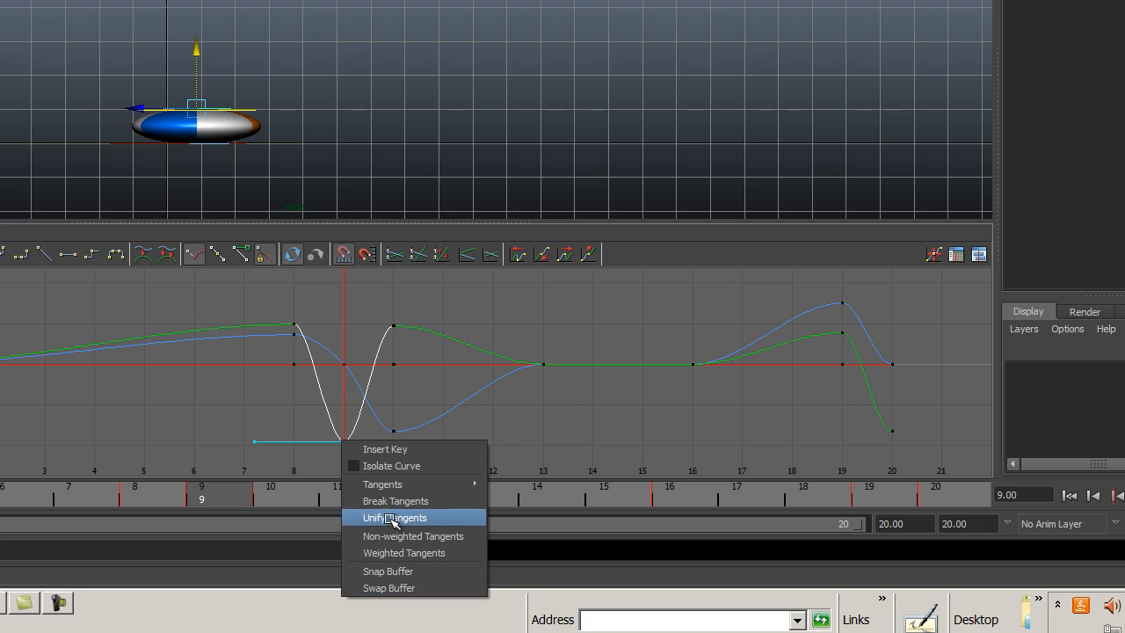
click(406, 552)
right_click(345, 438)
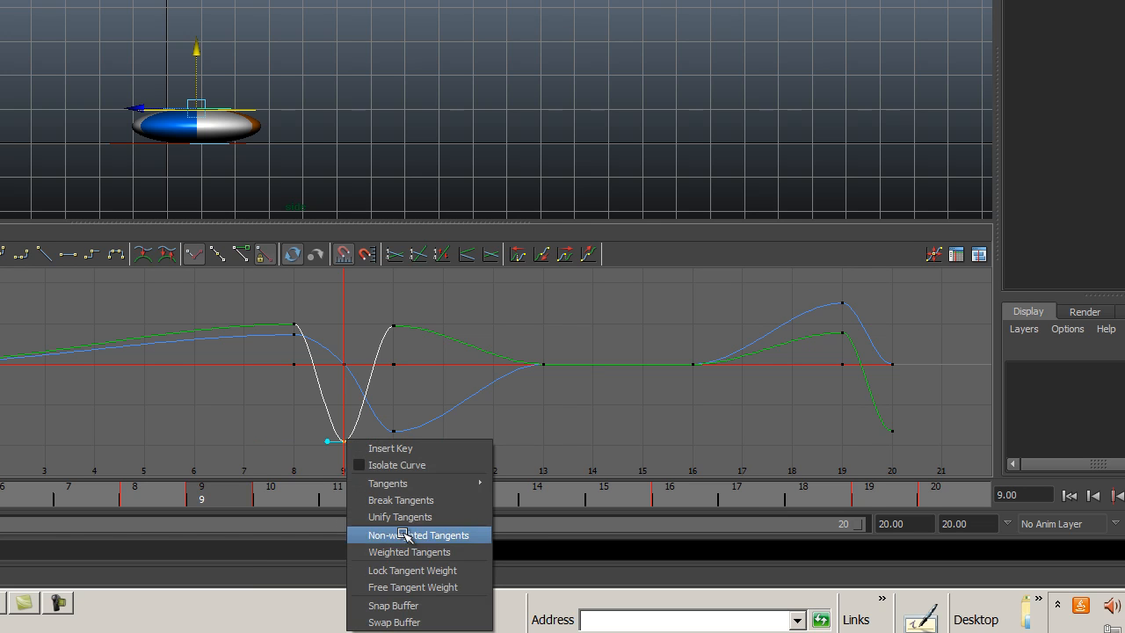
click(409, 587)
drag(293, 432, 356, 397)
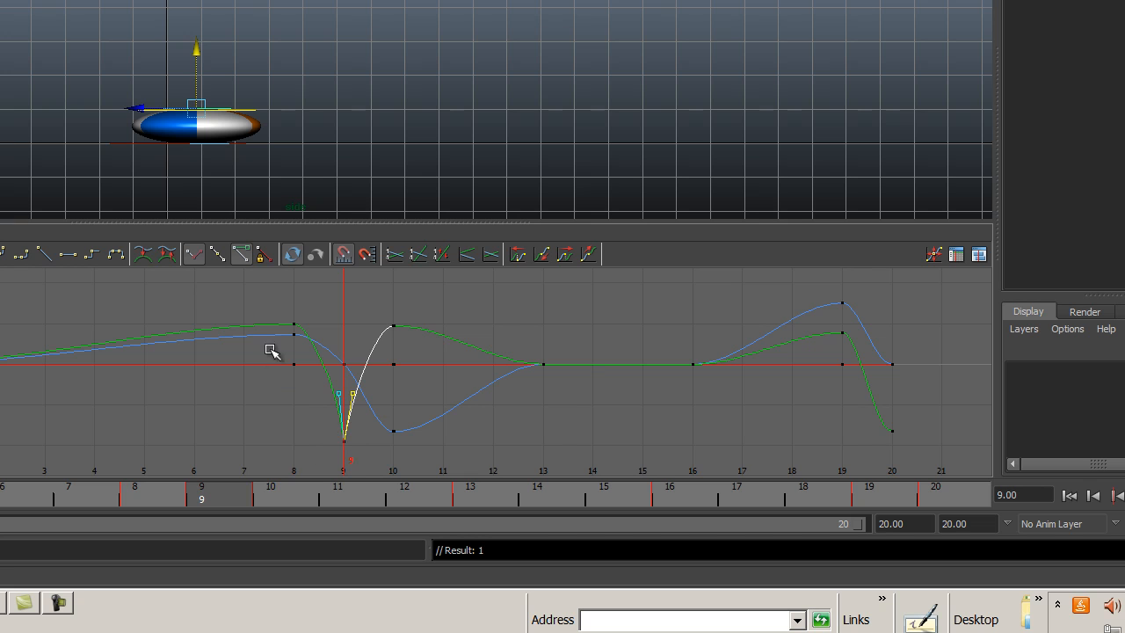
Break the tangents of the top control's Translate Y key at frame 8 and free their weights, undoing the accidental key move.
drag(301, 330, 304, 323)
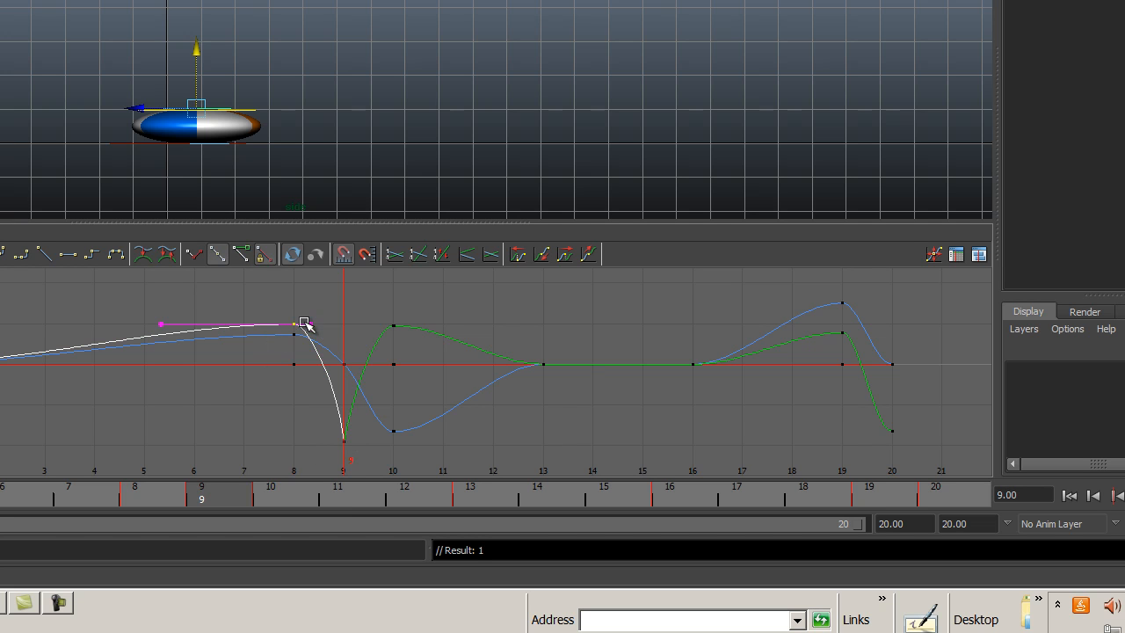
right_drag(301, 324, 374, 436)
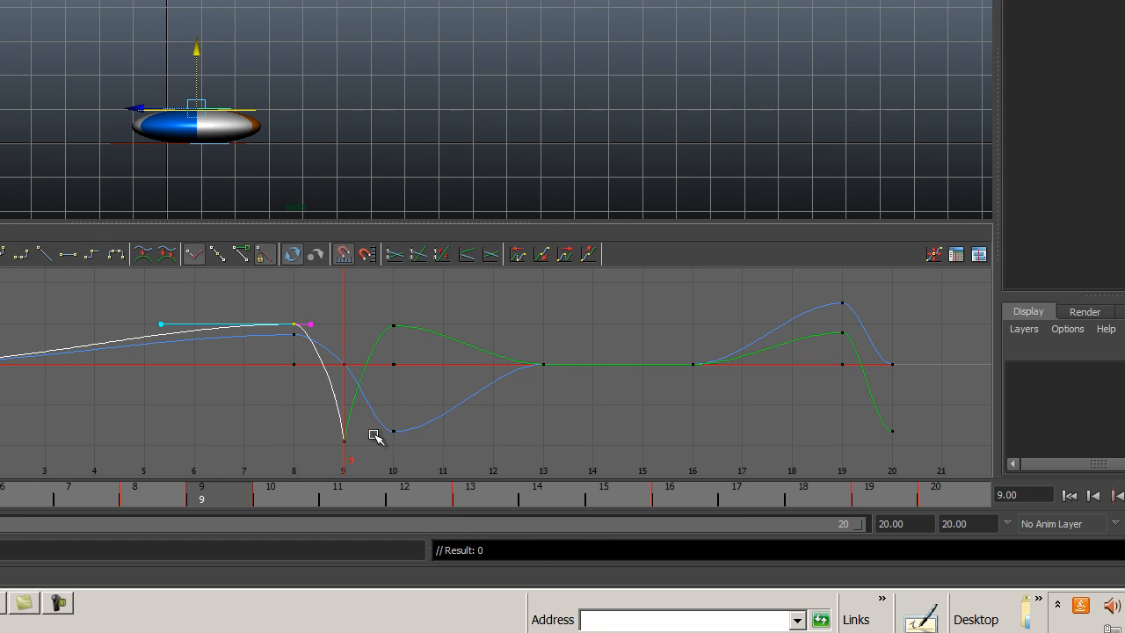
right_drag(291, 326, 326, 466)
middle_drag(306, 320, 316, 328)
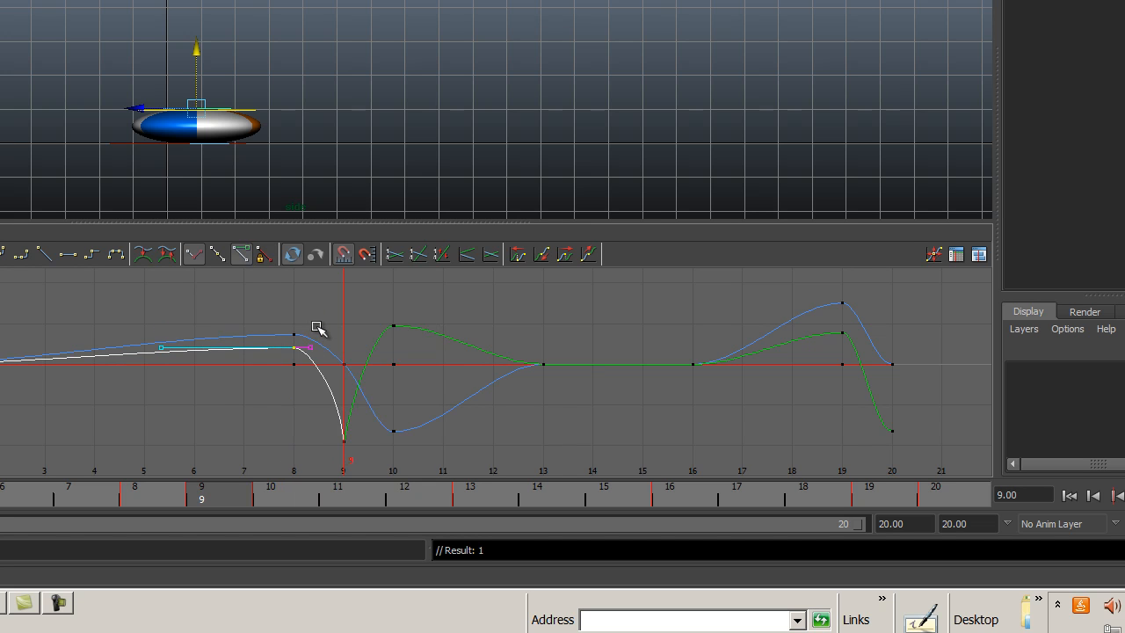
key(ctrl+z)
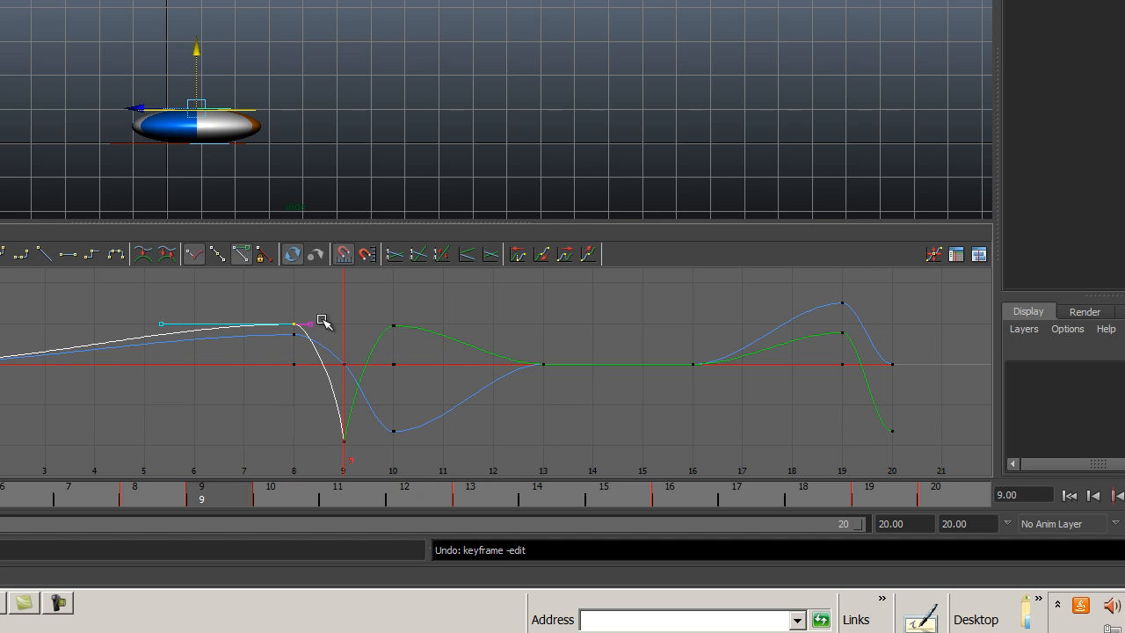
Adjust the outgoing tangent of the top control's Translate Y key at frame 8 and deselect the curve.
drag(306, 314, 308, 320)
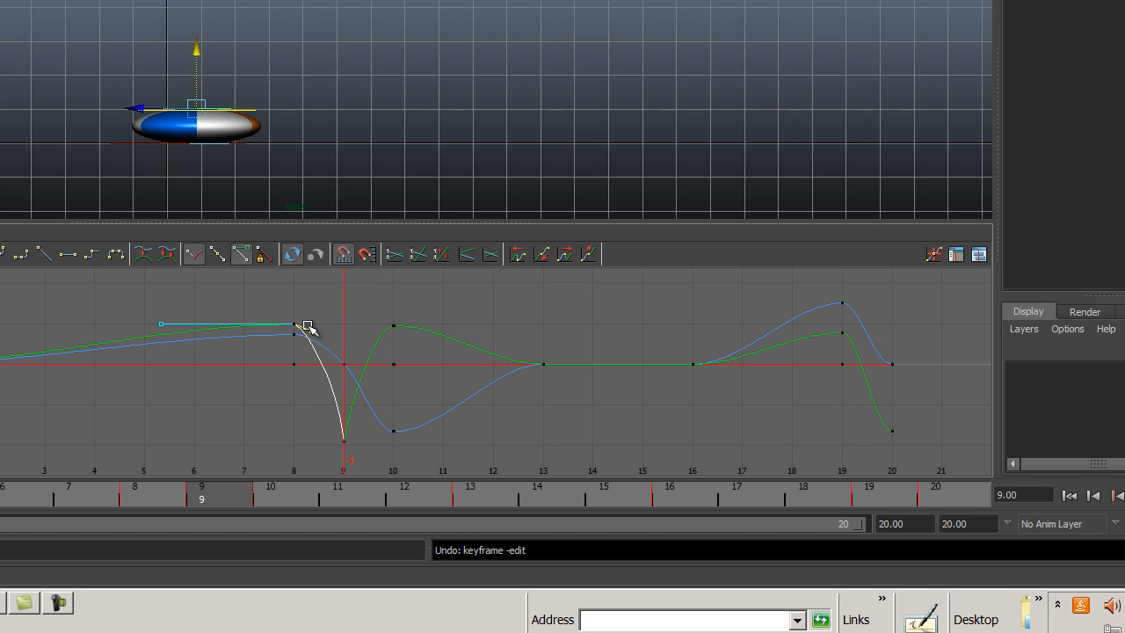
middle_drag(308, 329, 317, 325)
click(356, 315)
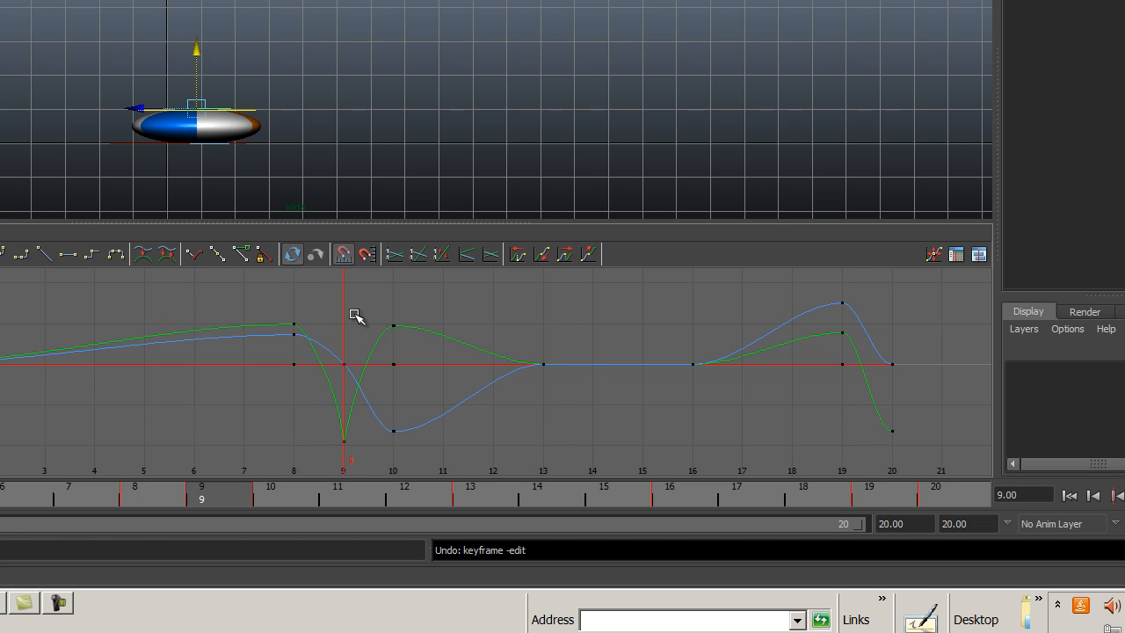
Break the tangents of the top control's keys at frame 20, make them weighted, and free their weights.
drag(878, 336, 929, 452)
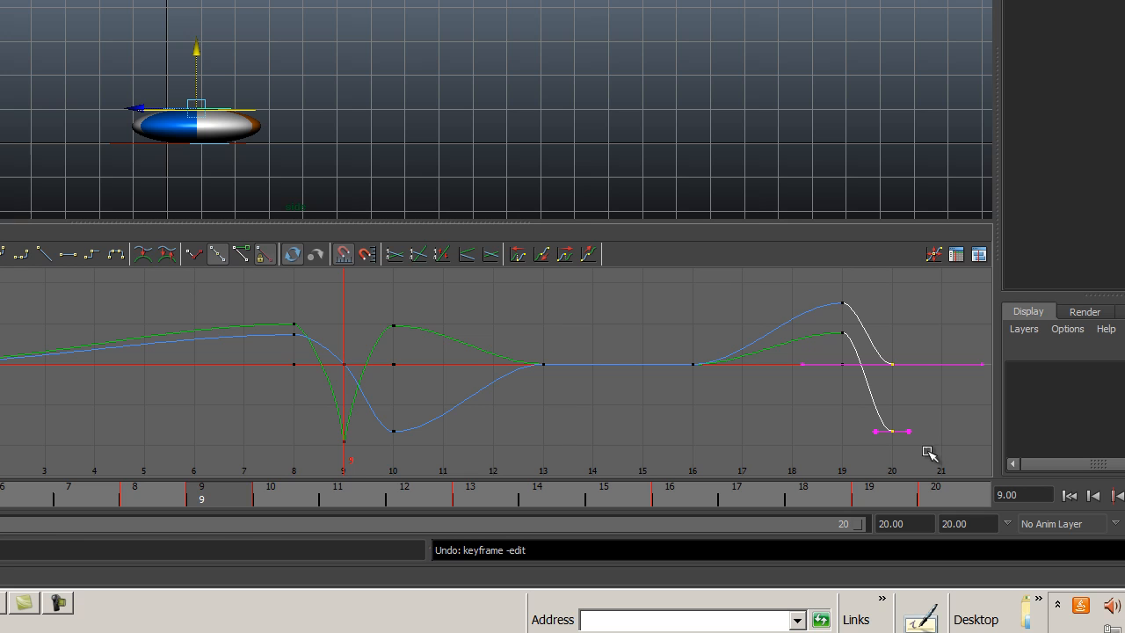
right_click(888, 430)
click(914, 486)
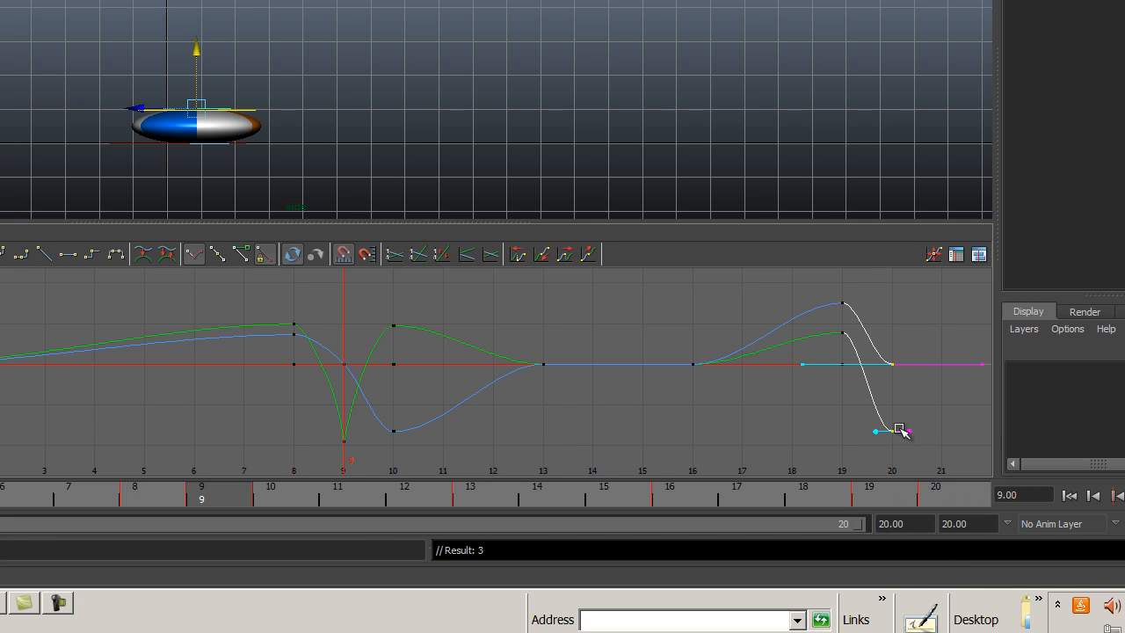
right_click(901, 430)
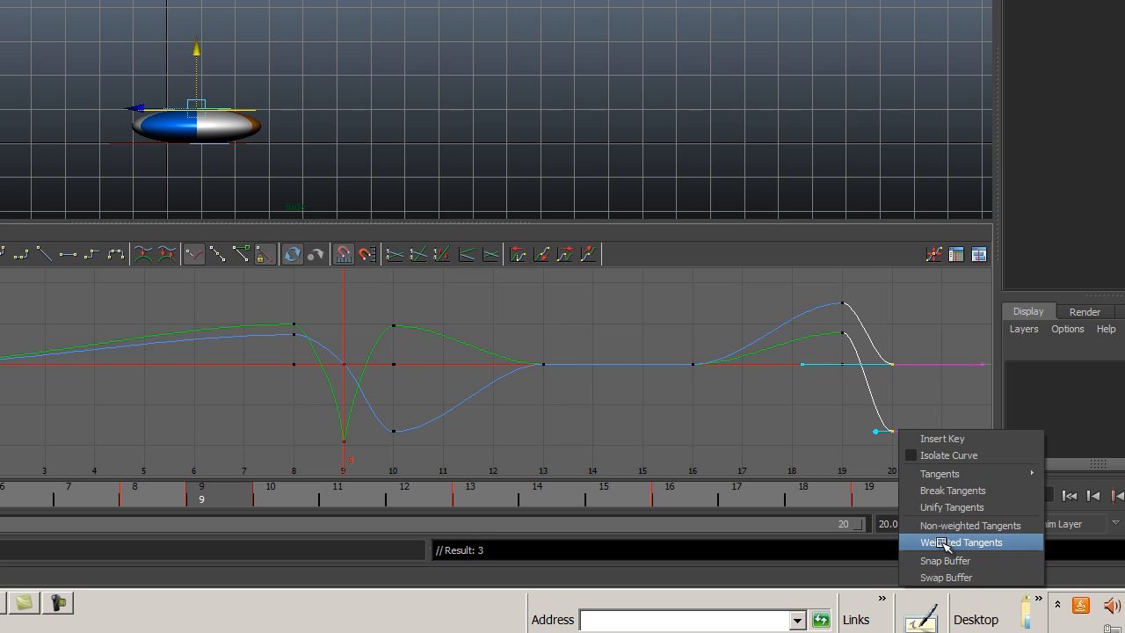
click(943, 542)
right_click(896, 434)
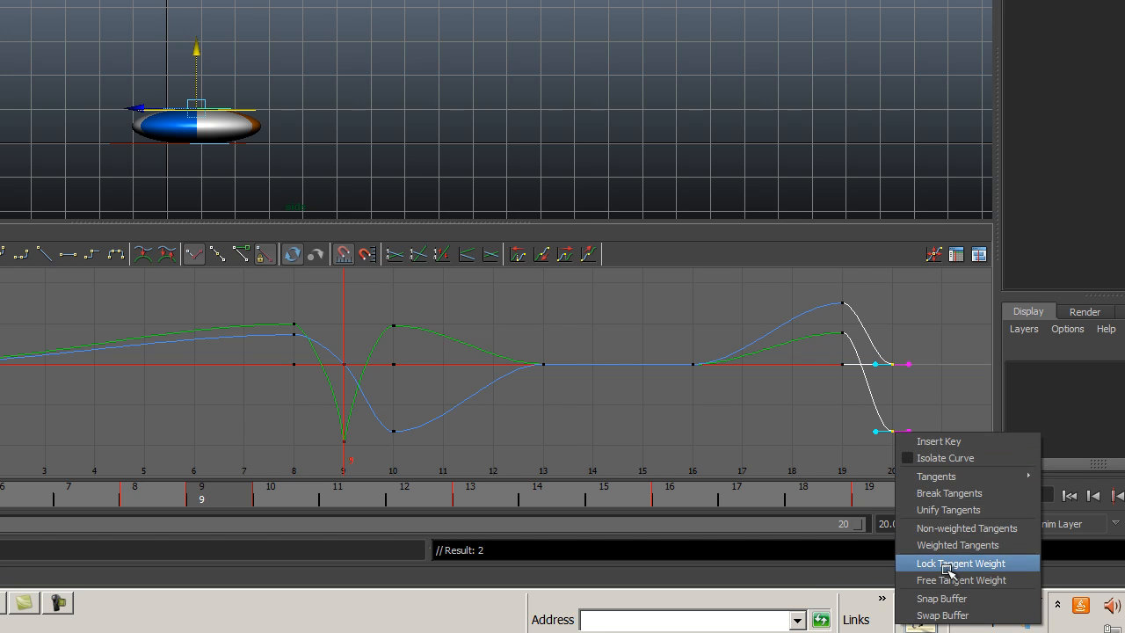
click(923, 580)
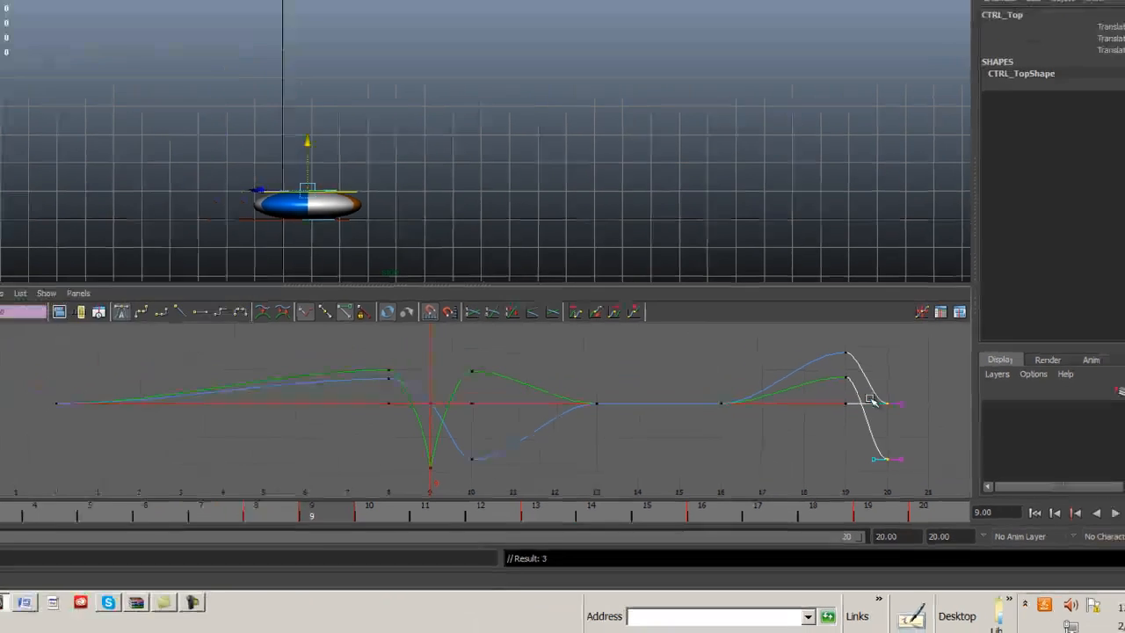
click(883, 420)
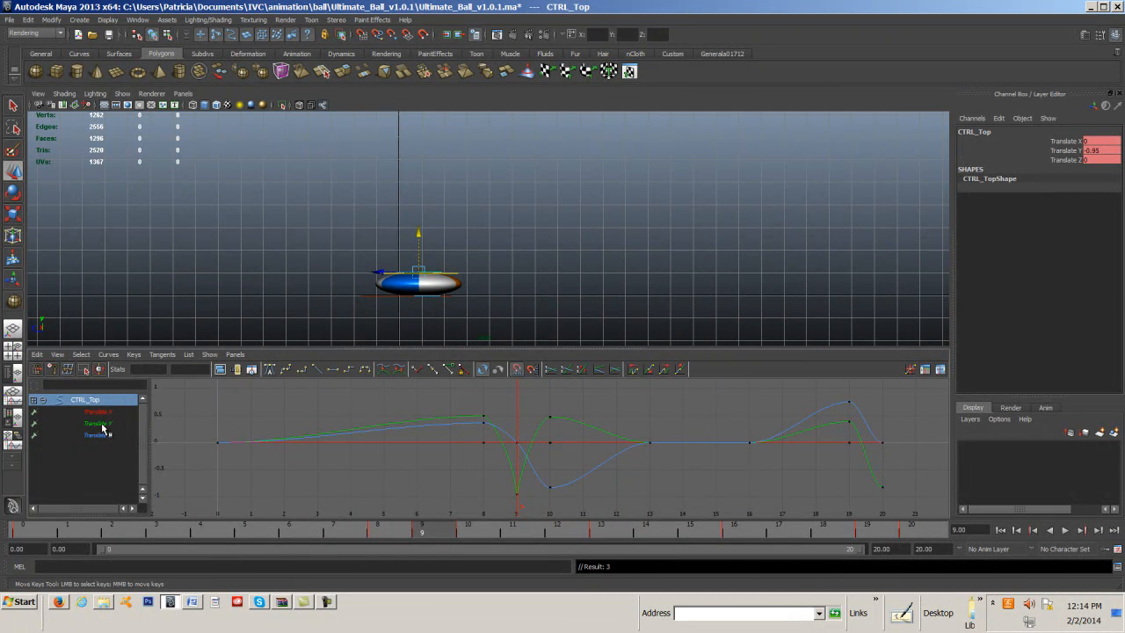
Isolate the top control's flat Translate X curve and delete all of its keys.
click(98, 423)
click(100, 412)
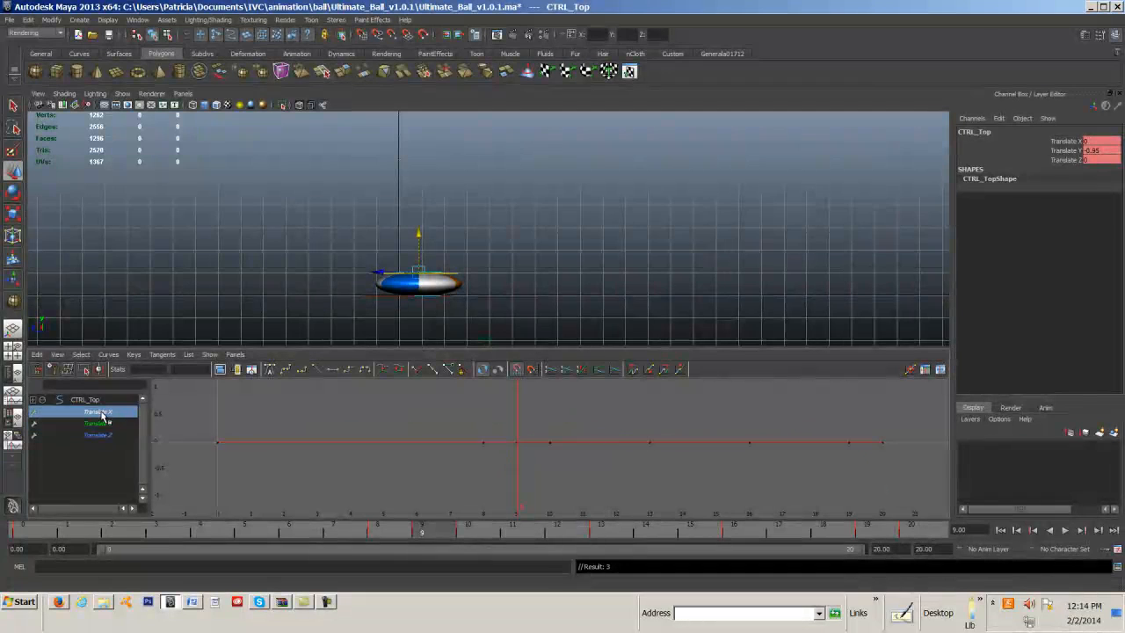
drag(206, 401, 909, 493)
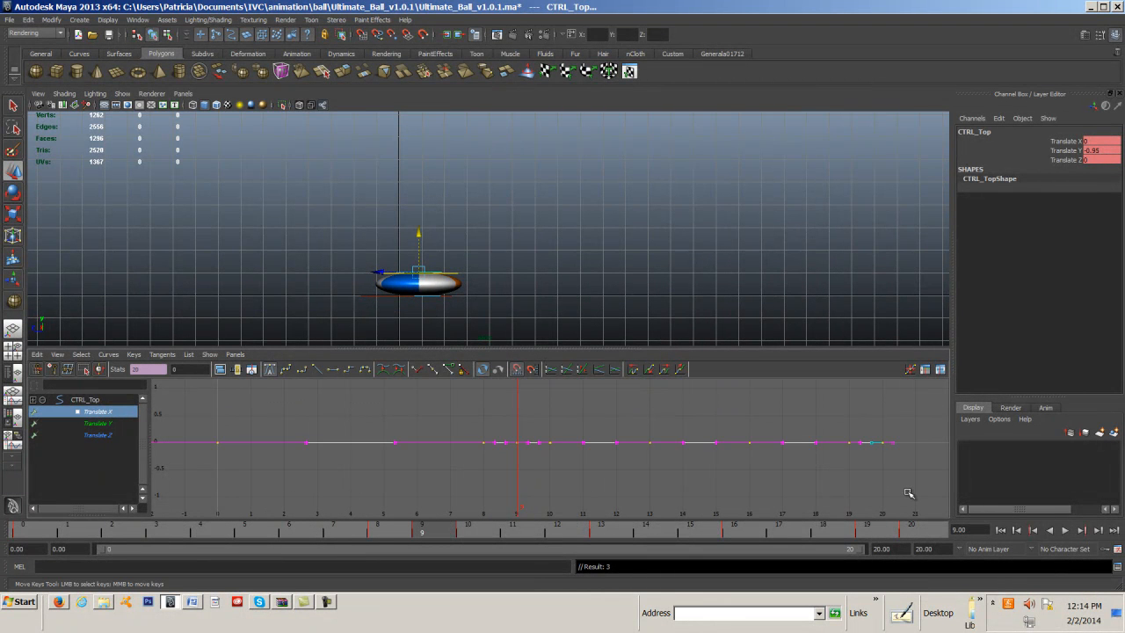
key(Delete)
Isolate the Translate Y curve and raise the incoming tangent at frame 20 so the curve drops steeply into that key.
click(99, 412)
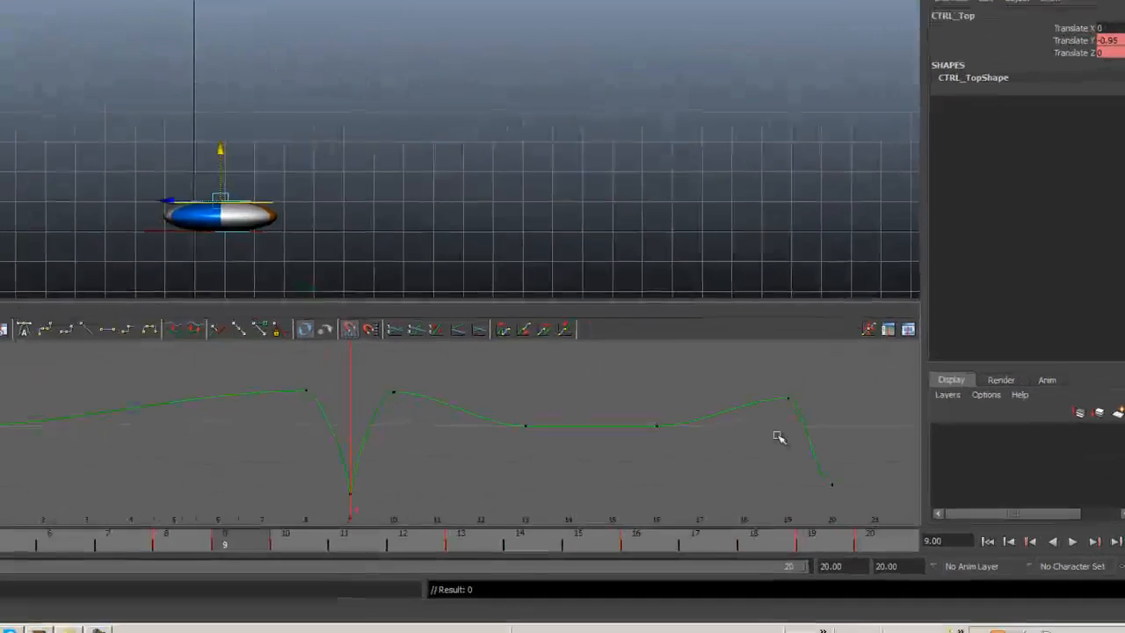
drag(838, 453, 889, 492)
drag(797, 473, 812, 504)
middle_drag(810, 490, 808, 430)
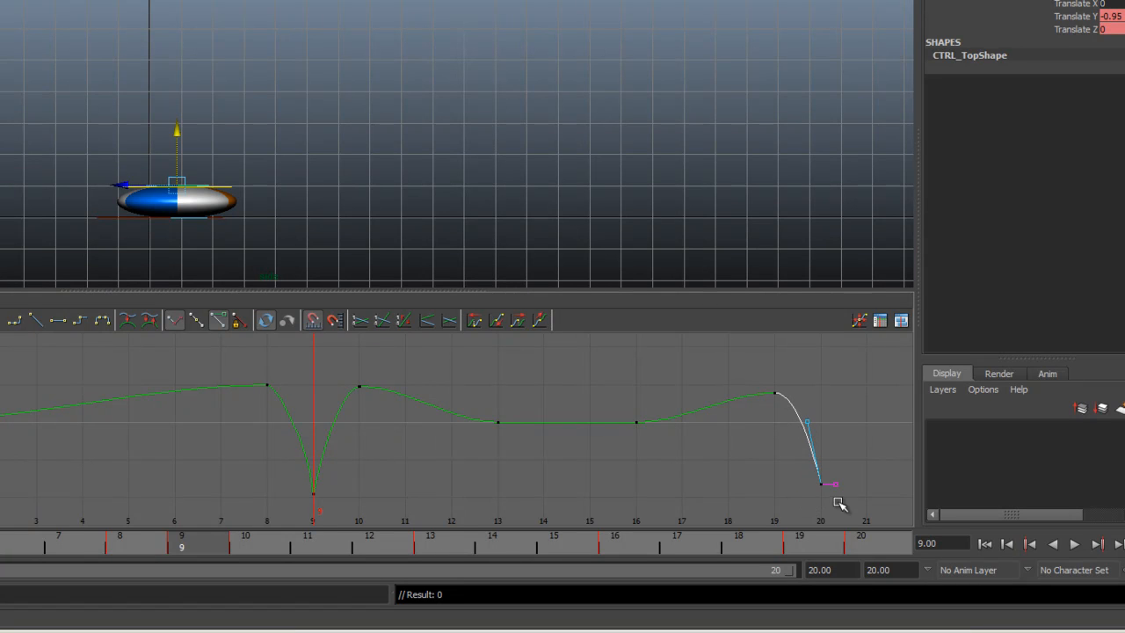
Play the bounce from frame 0, stop it, and scrub to frame 11 to examine the stretch after the first impact.
click(984, 545)
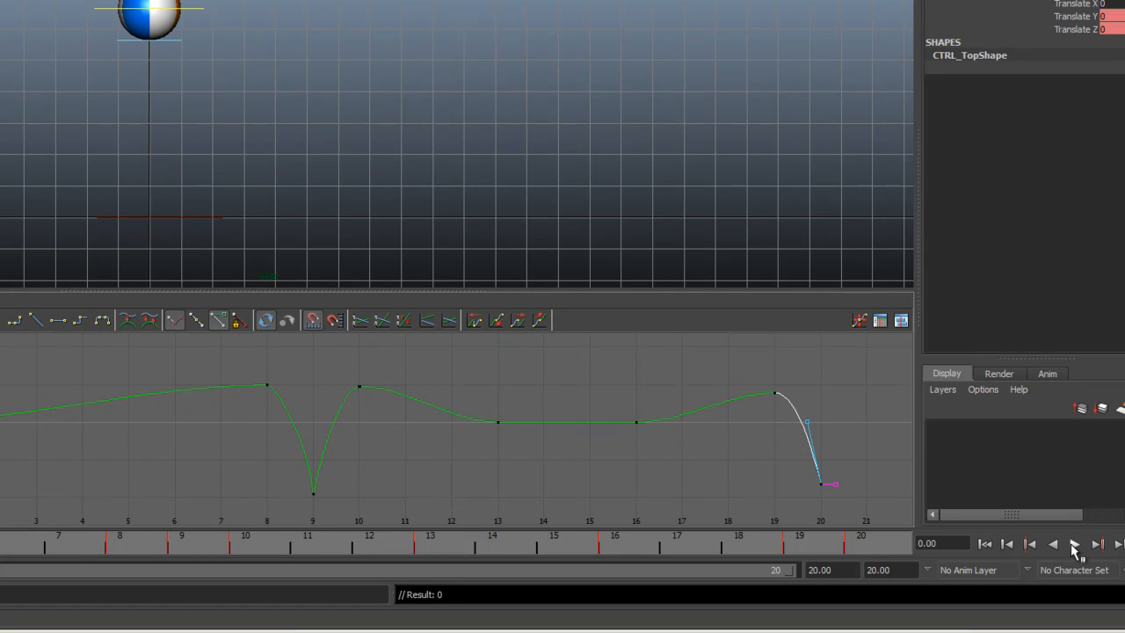
click(1074, 544)
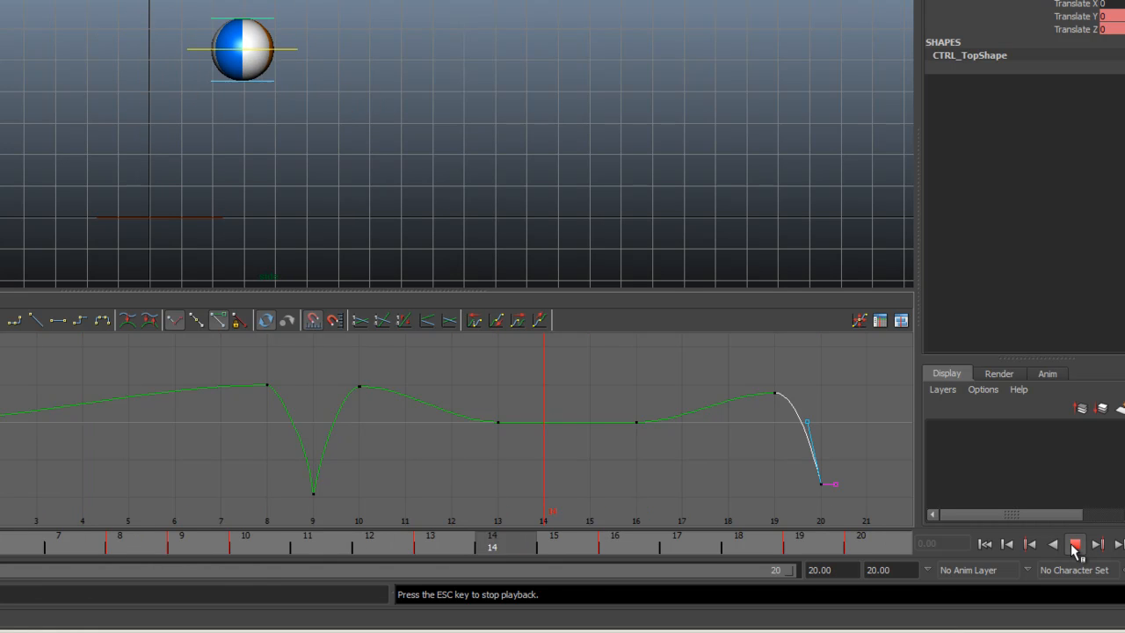
click(1074, 544)
mouse_move(105, 545)
mouse_down()
mouse_move(55, 548)
mouse_move(367, 556)
mouse_move(327, 555)
mouse_move(346, 549)
mouse_up()
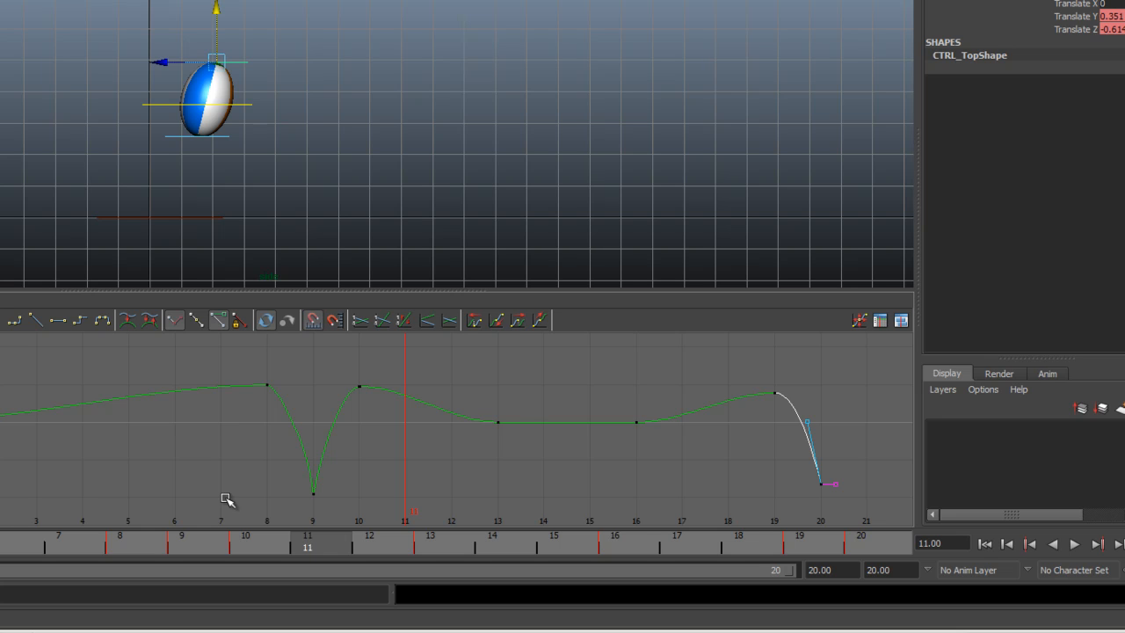
Break the tangents of the Translate Y key at frame 13, free their weights, and raise the incoming tangent into a rounded arc.
drag(466, 399, 510, 429)
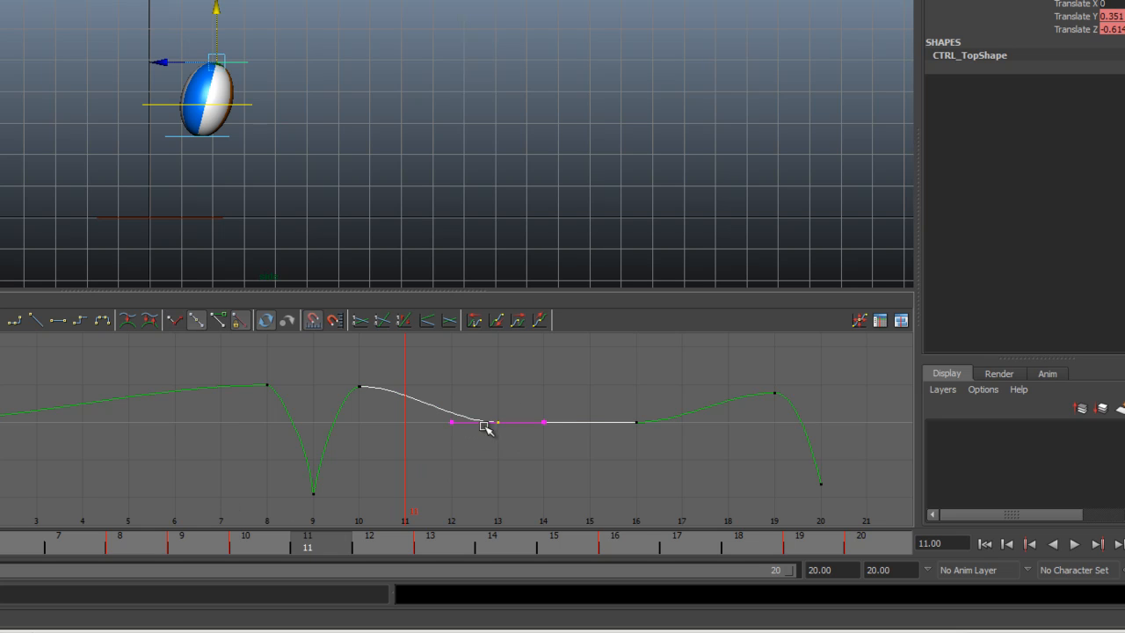
right_click(499, 424)
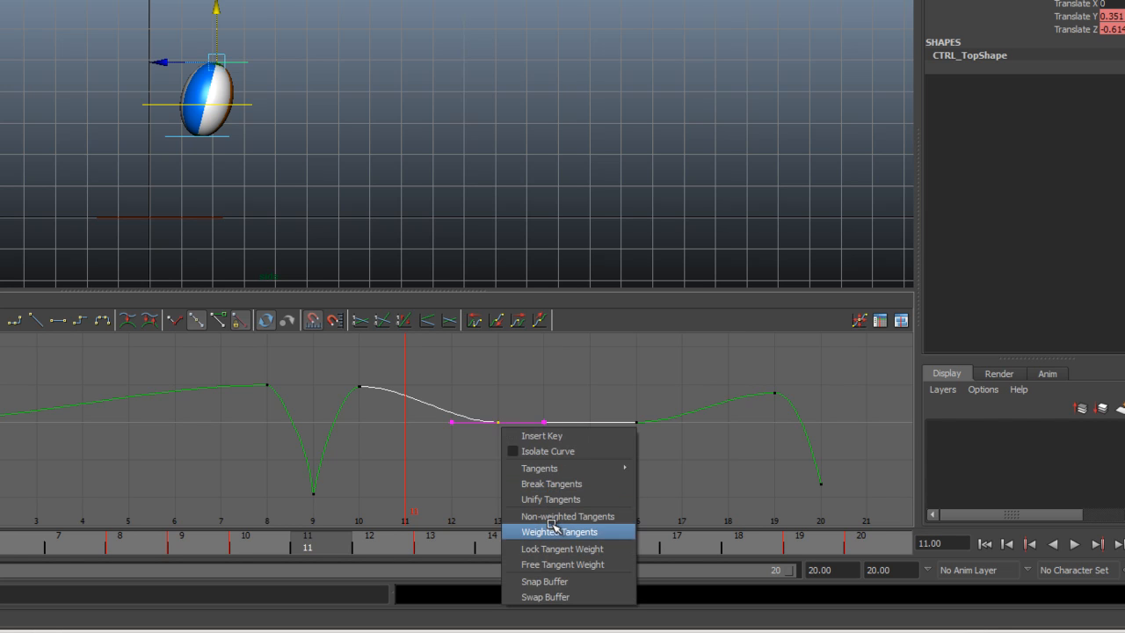
click(554, 484)
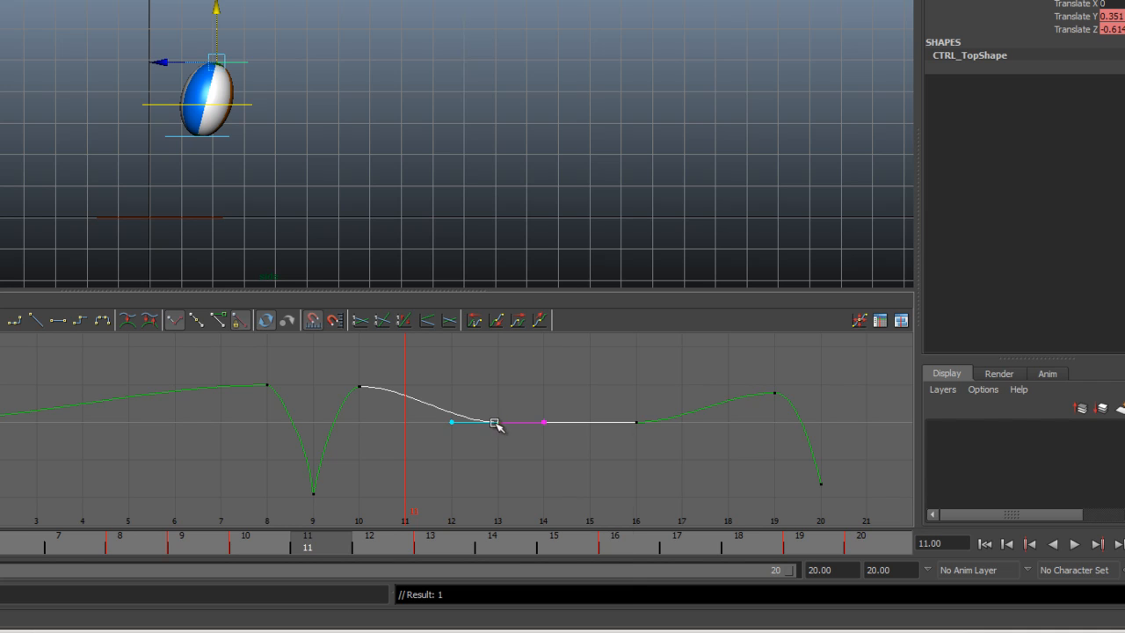
right_click(496, 422)
click(535, 527)
right_click(498, 424)
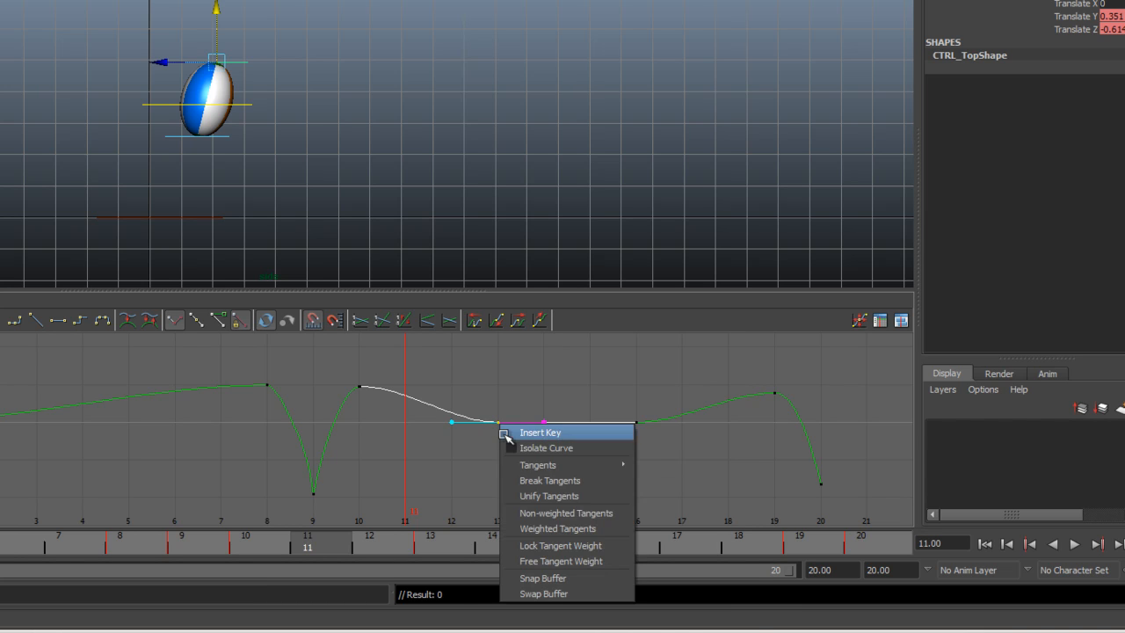
click(561, 561)
drag(431, 416, 477, 442)
middle_drag(441, 424, 455, 397)
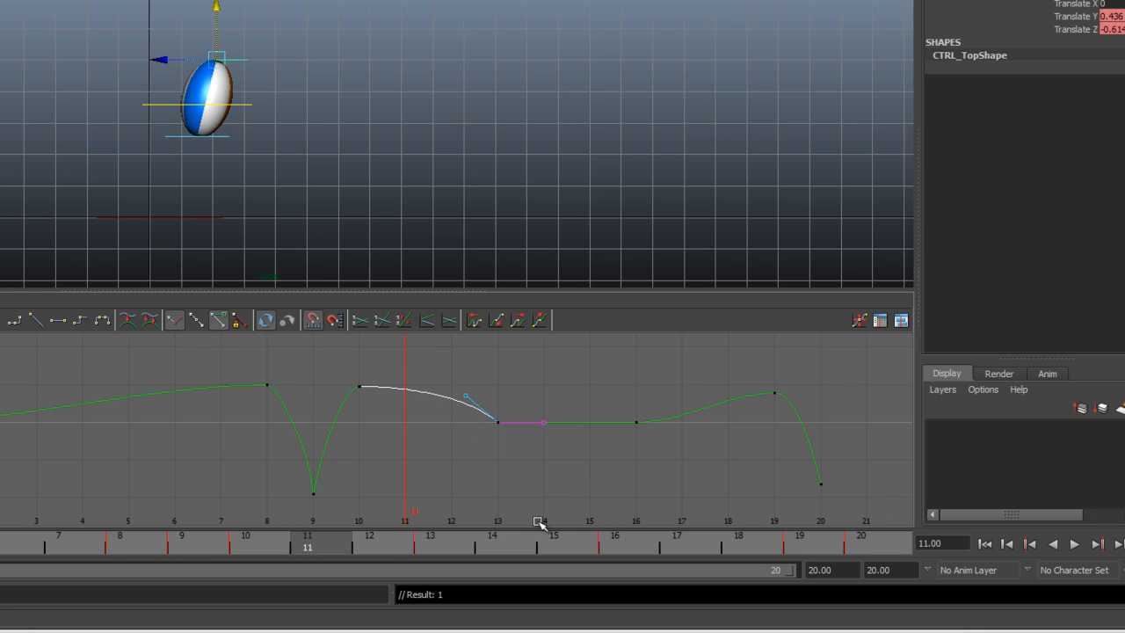
Rewind to frame 0, play the bounce to review the refined curves, and stop playback.
click(1030, 544)
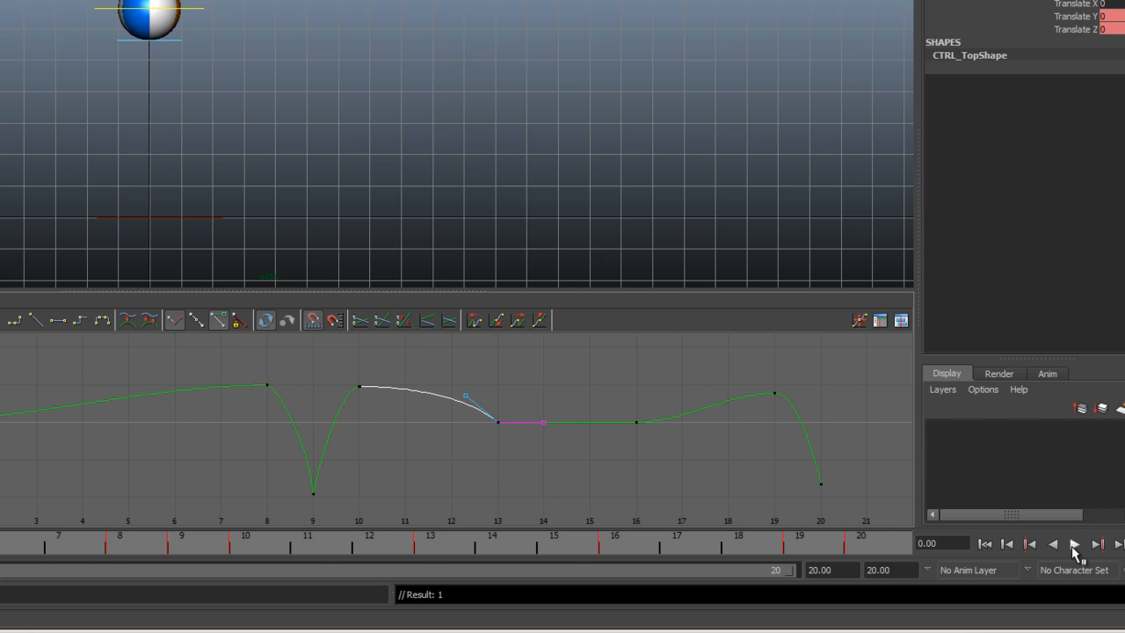
click(1073, 545)
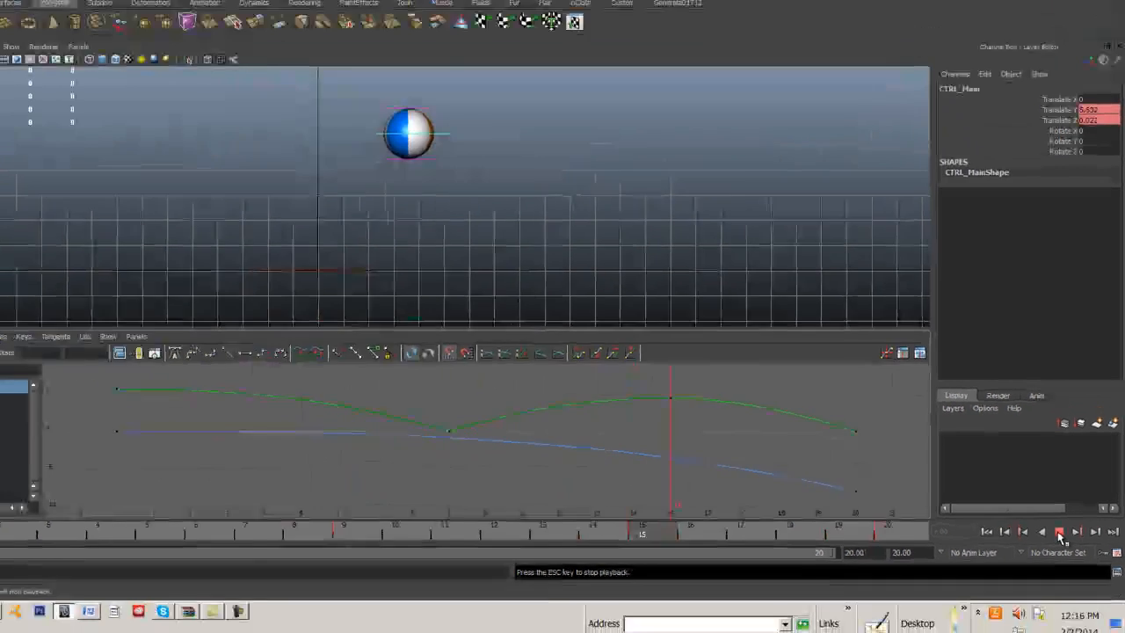
click(1060, 534)
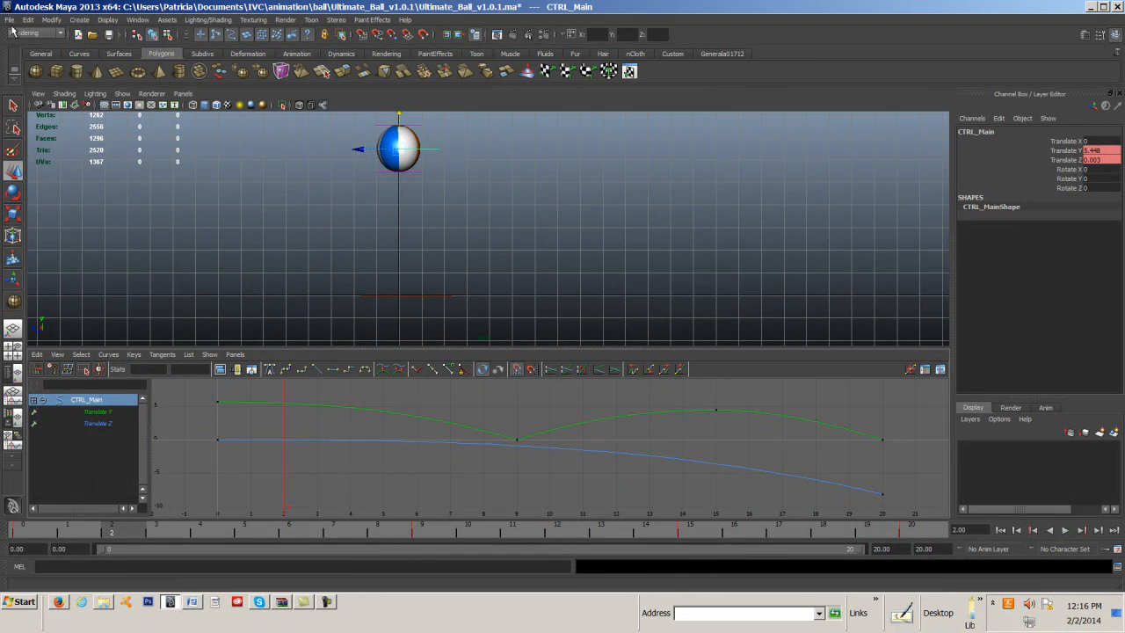
click(302, 604)
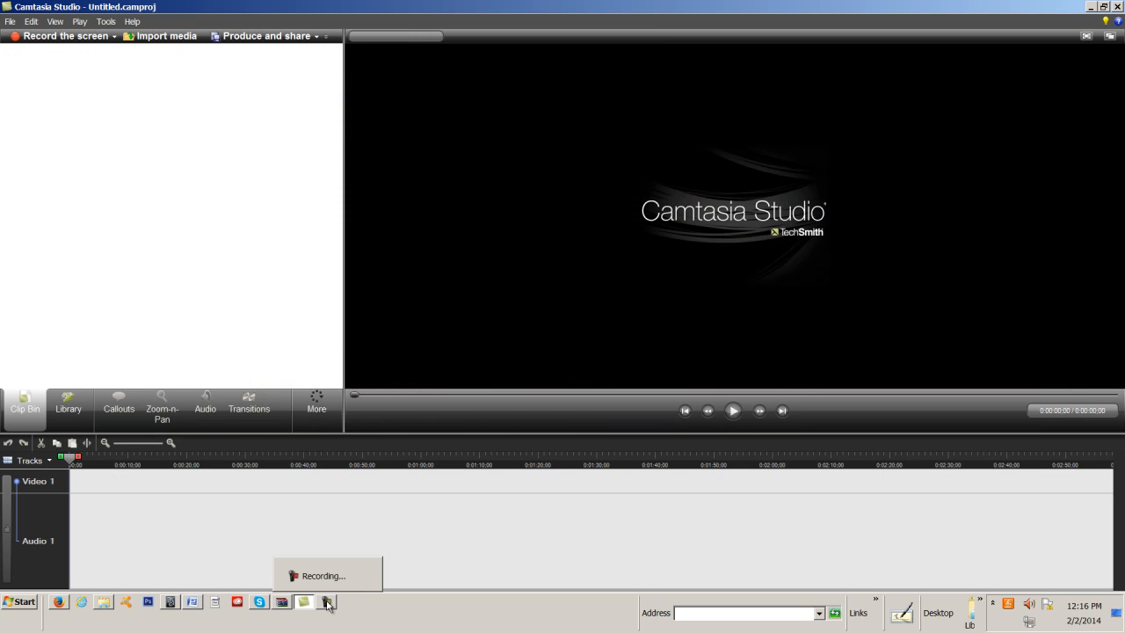
click(327, 602)
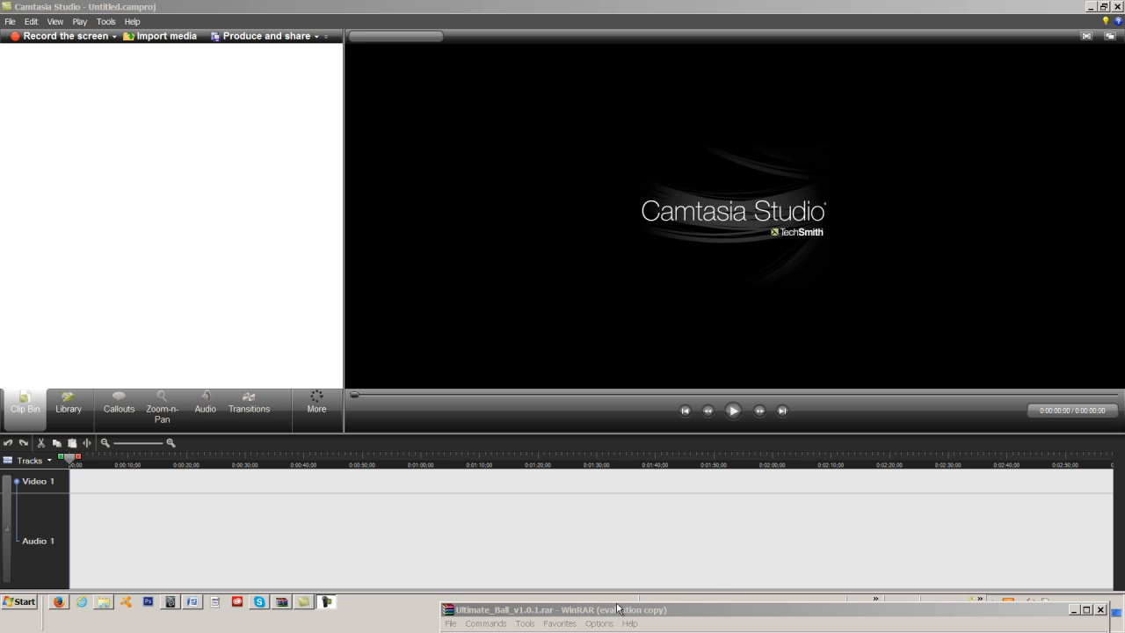